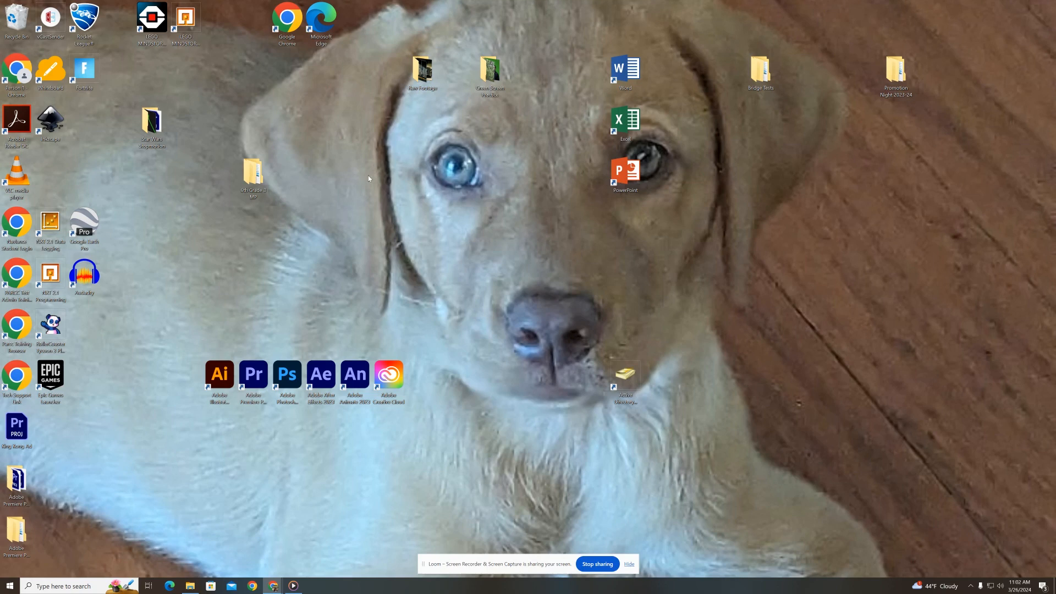
Launch Adobe Premiere Pro 2023 and dismiss its feature introduction pop-up.
{"action": "left_click_drag", "start_coordinate": [267, 365], "coordinate": [296, 282]}
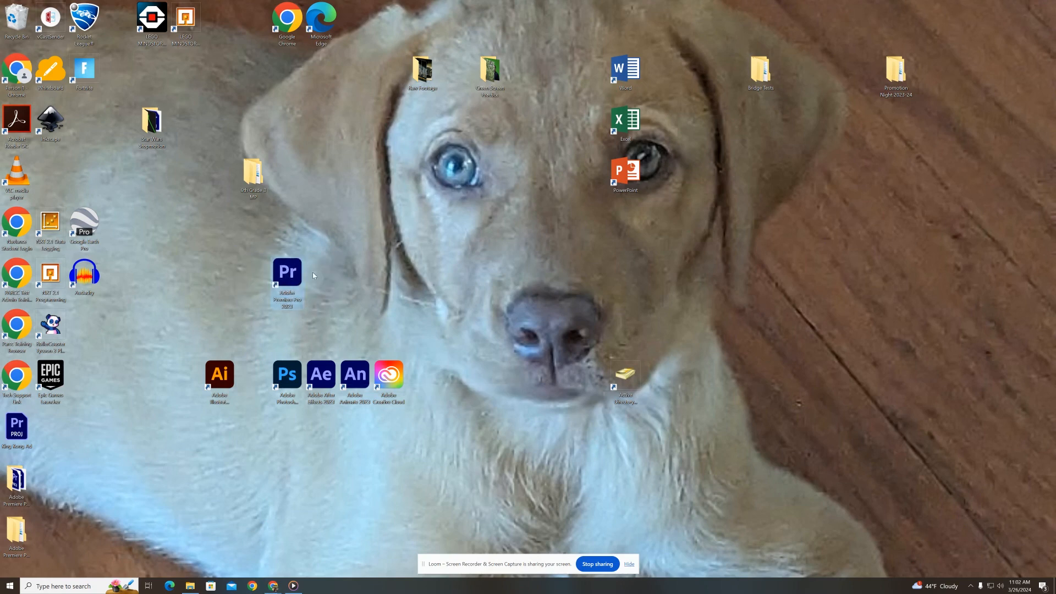
{"action": "left_click", "coordinate": [10, 587]}
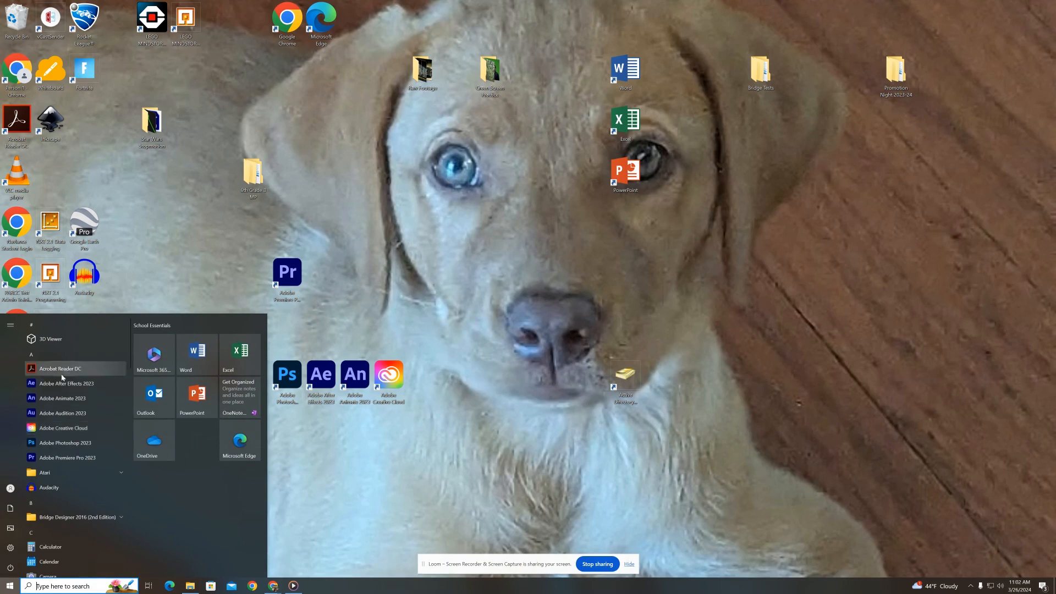
{"action": "left_click", "coordinate": [55, 462]}
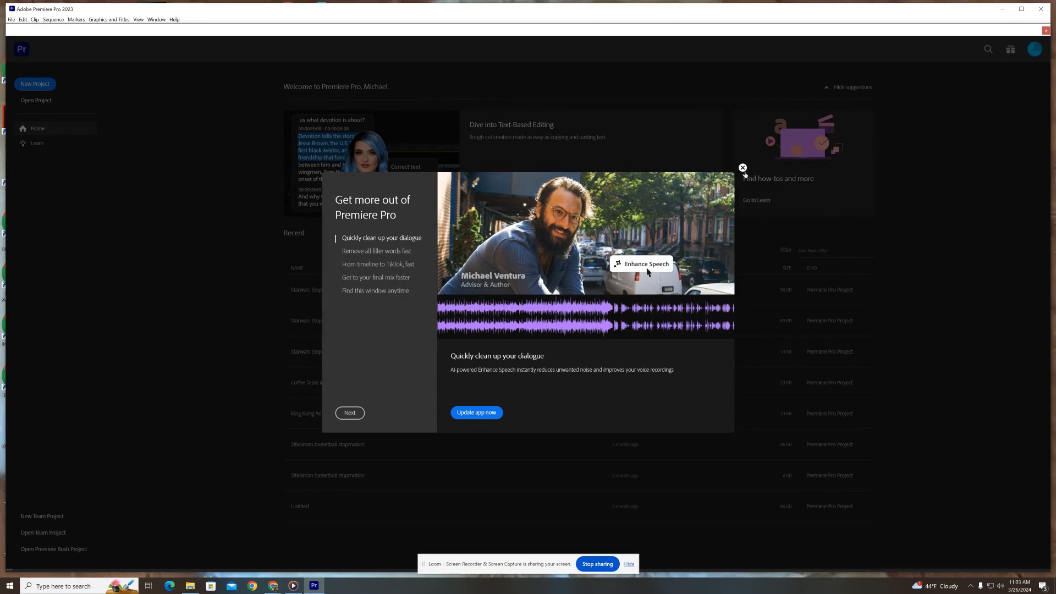
{"action": "left_click", "coordinate": [742, 168]}
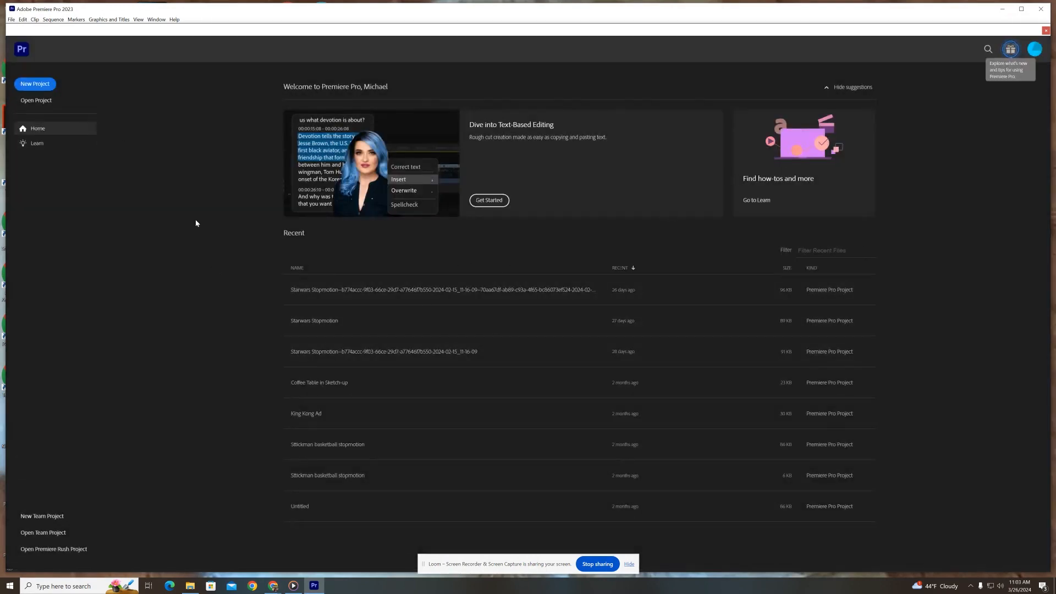
Create a new project named Bridge Failures, stored in the Bridges folder under Documents.
{"action": "left_click", "coordinate": [46, 90]}
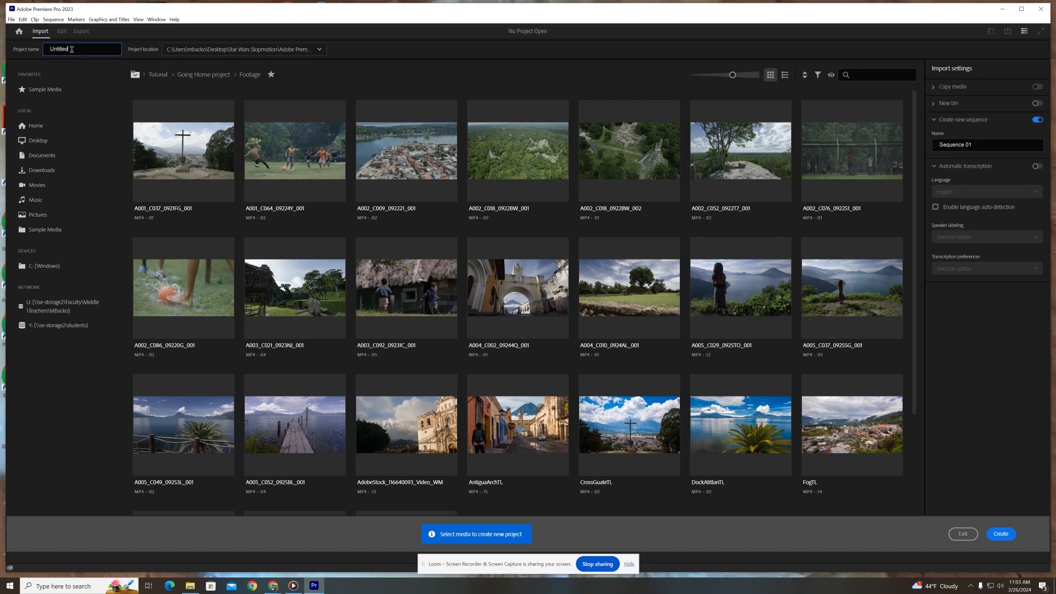
{"action": "type", "text": "Bridge Failures"}
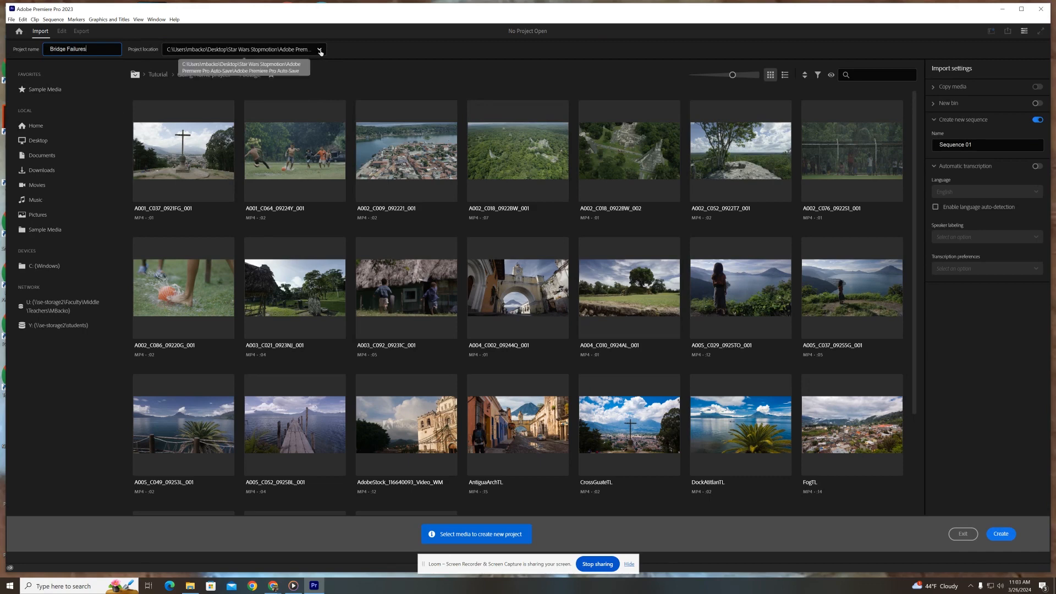
{"action": "left_click", "coordinate": [319, 51]}
{"action": "left_click", "coordinate": [188, 173]}
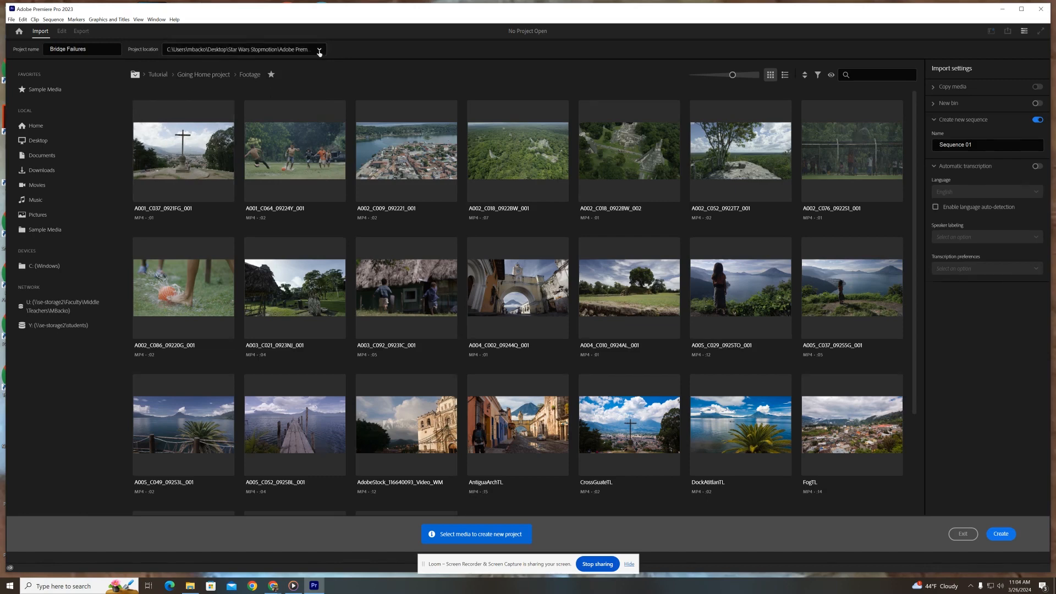
{"action": "left_click", "coordinate": [319, 51]}
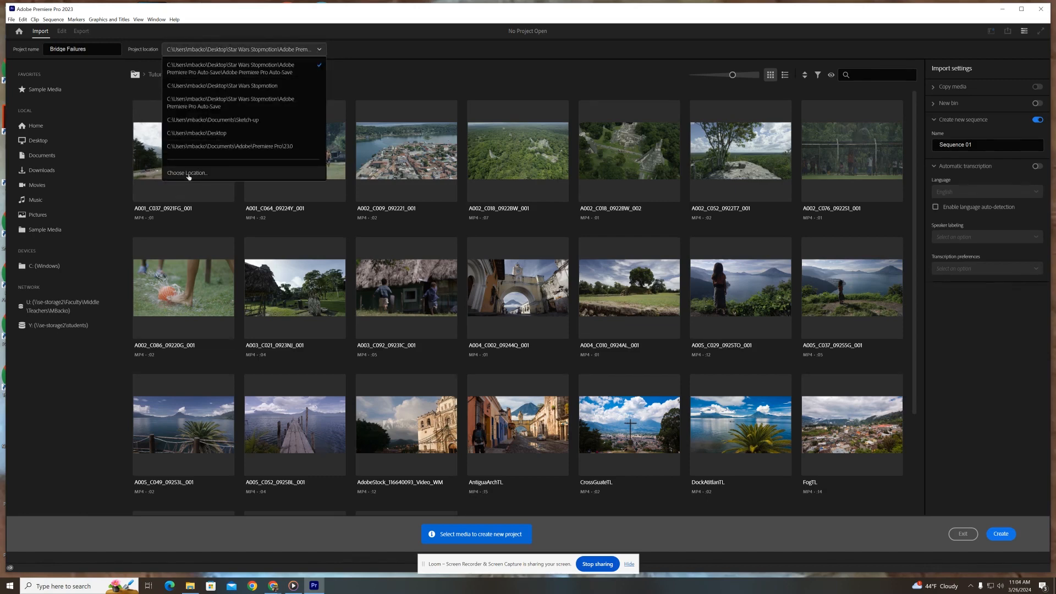
{"action": "left_click", "coordinate": [190, 174]}
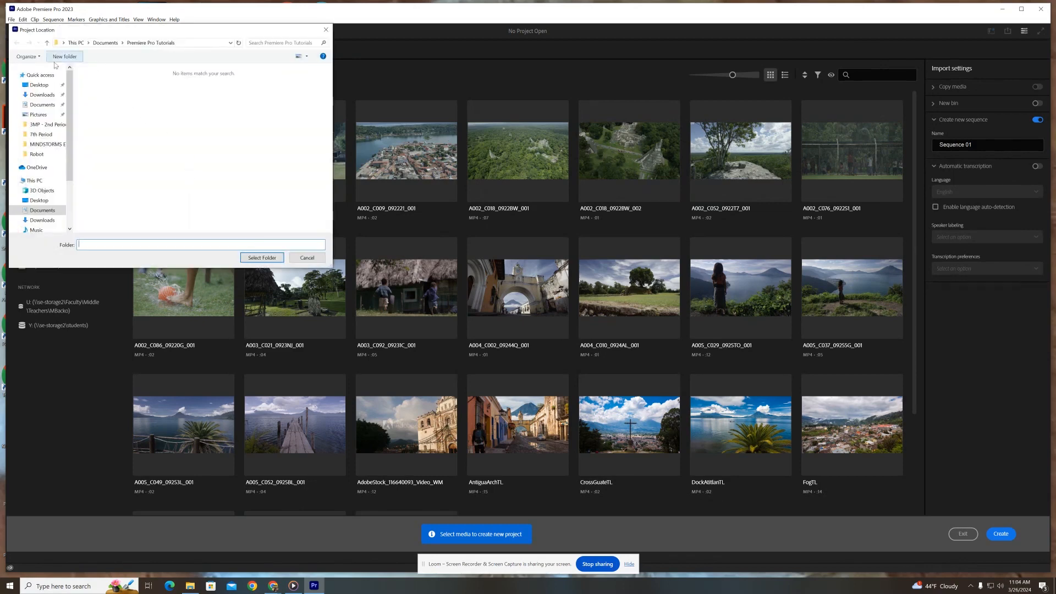
{"action": "left_click", "coordinate": [42, 106]}
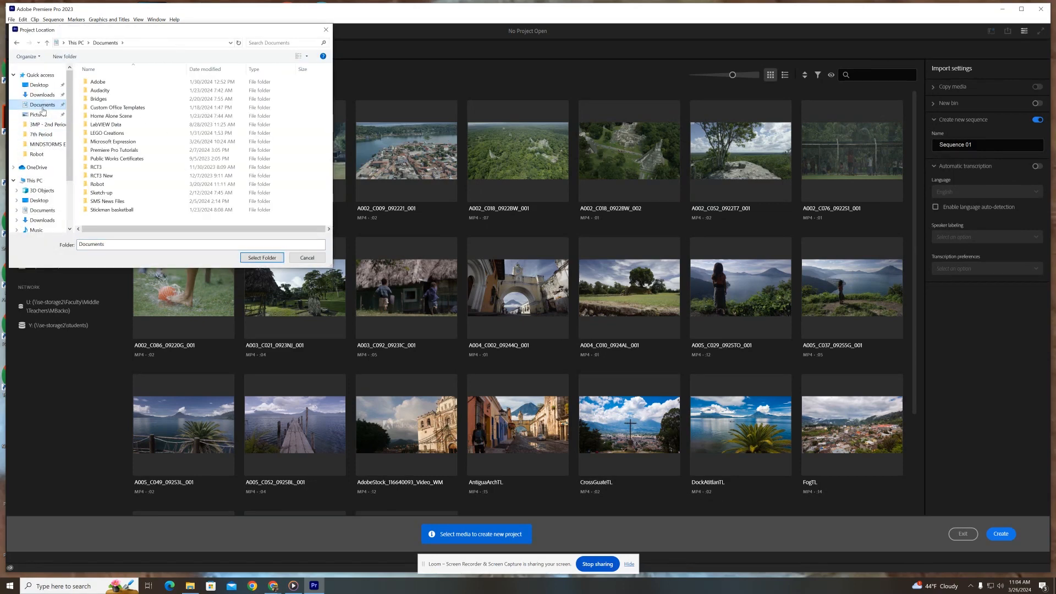
{"action": "double_click", "coordinate": [99, 99]}
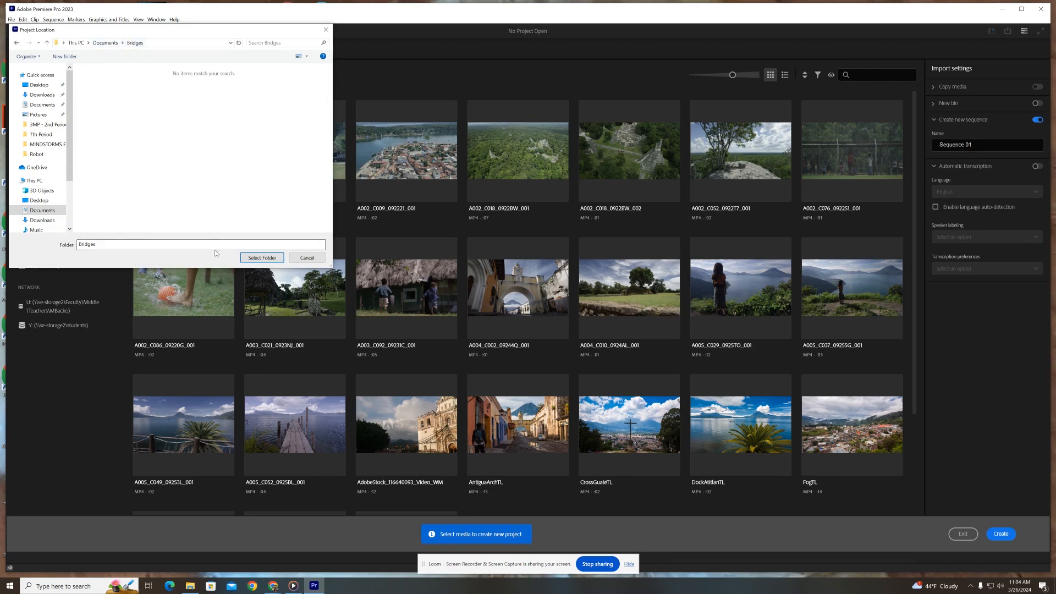
{"action": "left_click", "coordinate": [262, 258]}
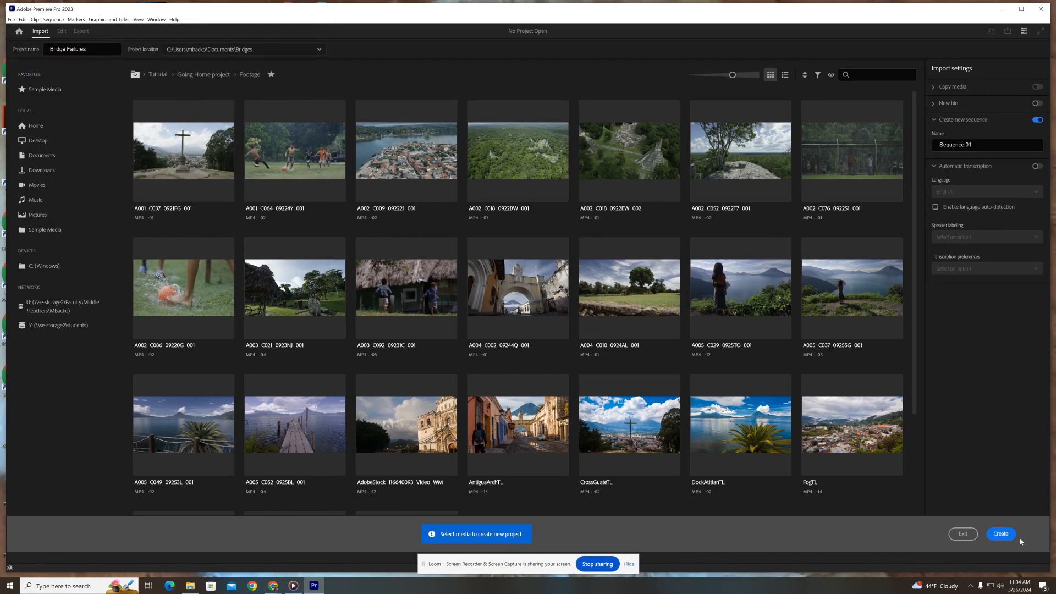
{"action": "left_click", "coordinate": [1001, 534]}
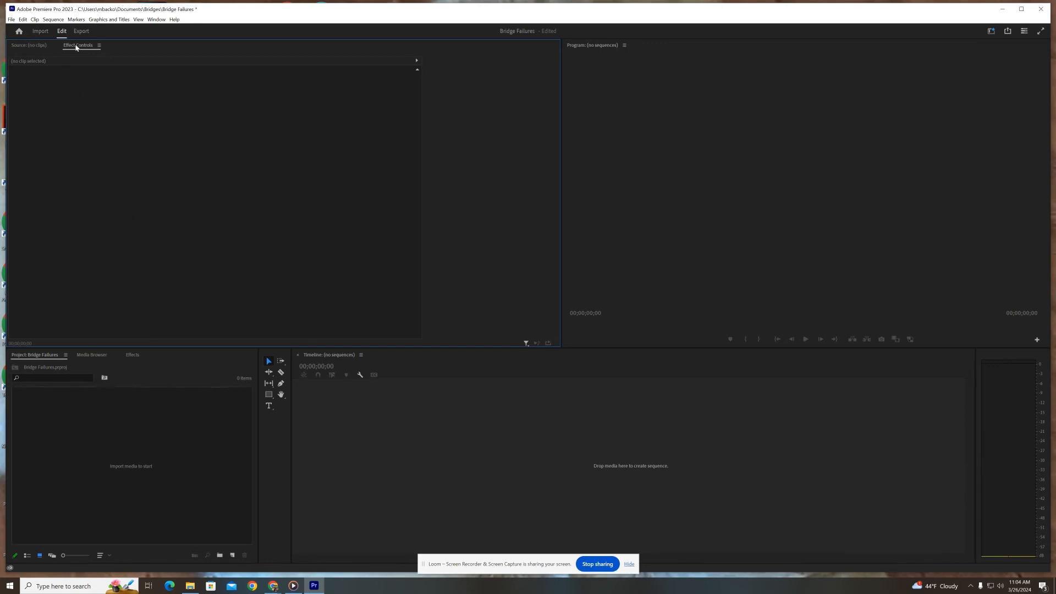
Display the Production panel and close it again.
{"action": "left_click", "coordinate": [157, 19]}
{"action": "left_click", "coordinate": [182, 330]}
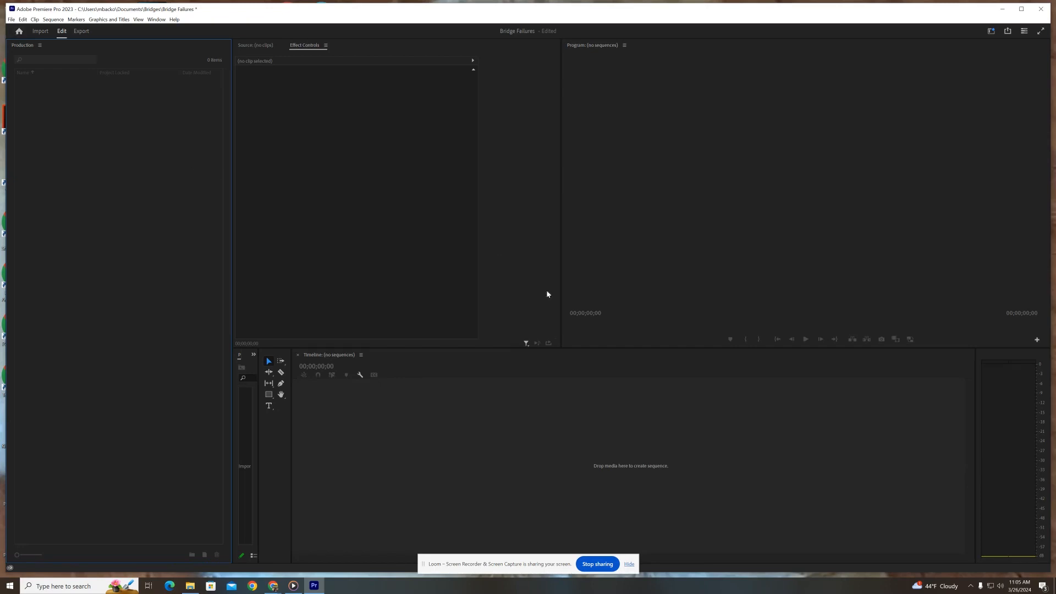
{"action": "left_click", "coordinate": [39, 46]}
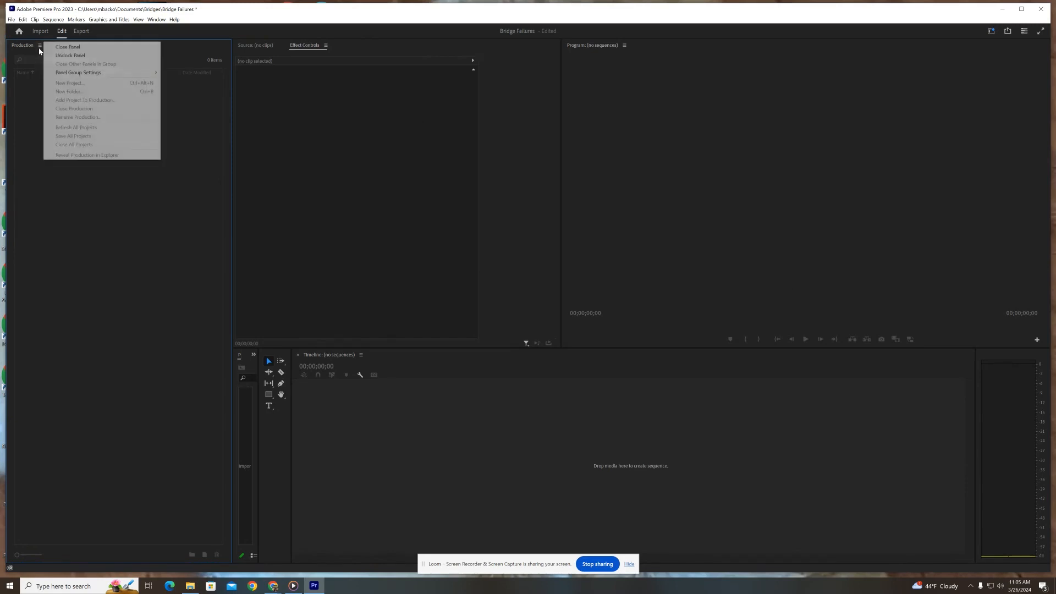
{"action": "left_click", "coordinate": [69, 48]}
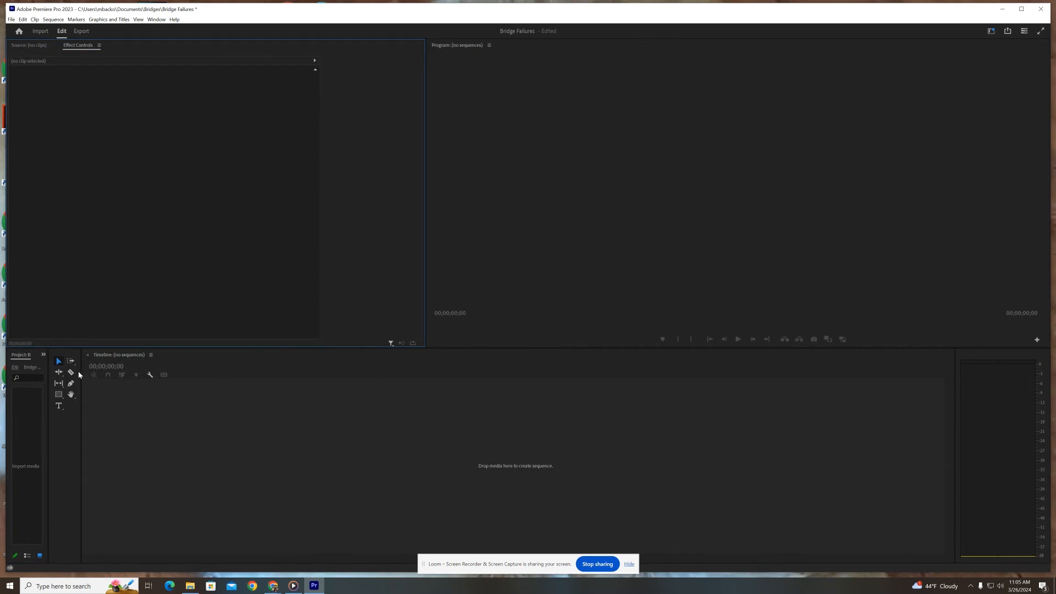
Widen the Project panel and reduce the Tools panel to a narrow single column beside the timeline.
{"action": "left_click_drag", "start_coordinate": [81, 371], "coordinate": [292, 371]}
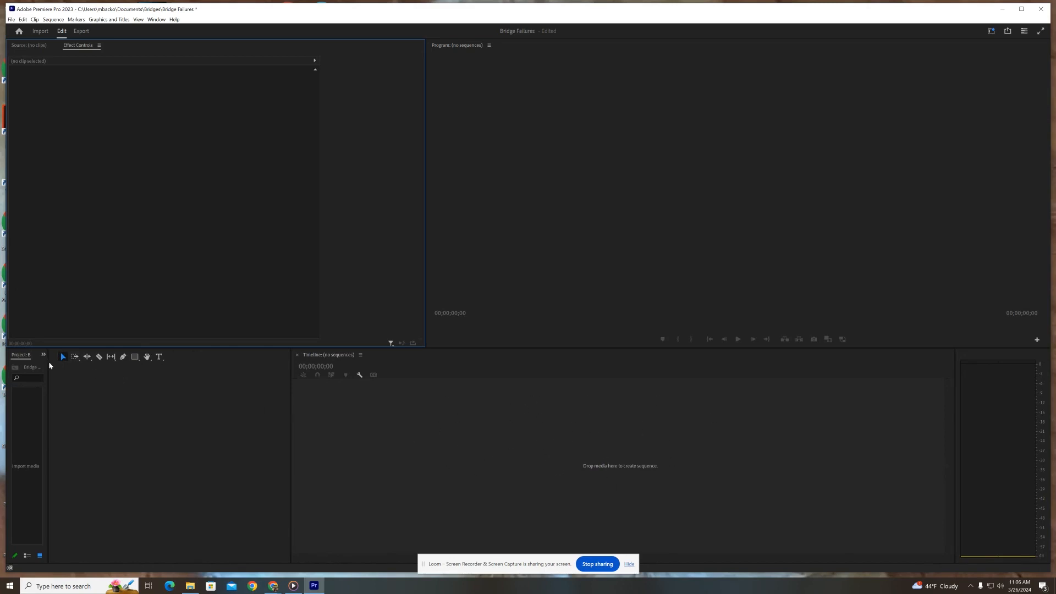
{"action": "left_click_drag", "start_coordinate": [48, 367], "coordinate": [268, 407]}
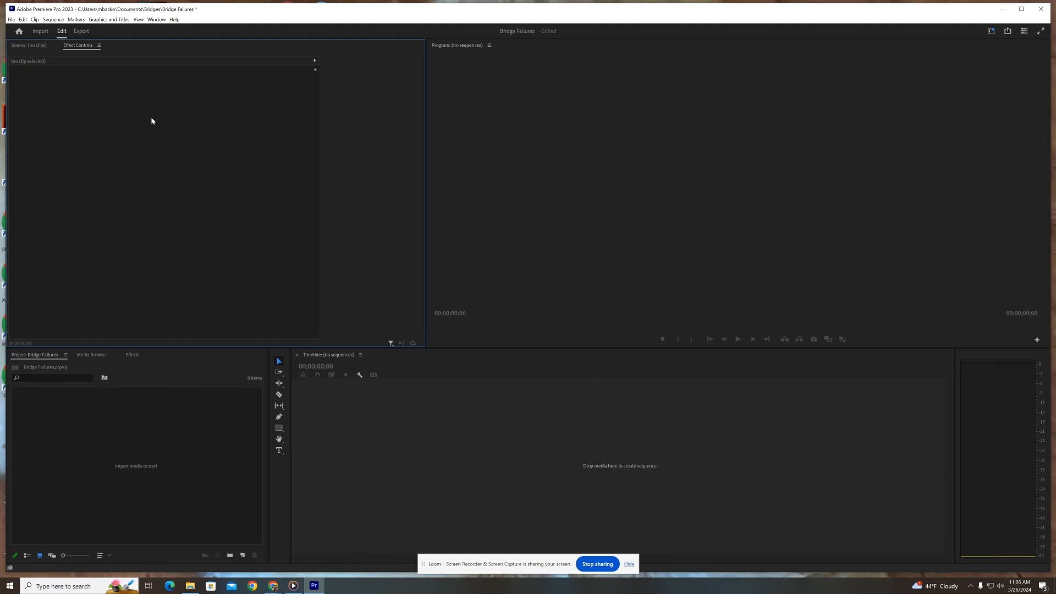
Examine the Source monitor, Effect Controls, list of available panels and Effects categories, ending on the Bridge Failures project media.
{"action": "left_click", "coordinate": [33, 46]}
{"action": "left_click", "coordinate": [87, 47]}
{"action": "left_click", "coordinate": [33, 47]}
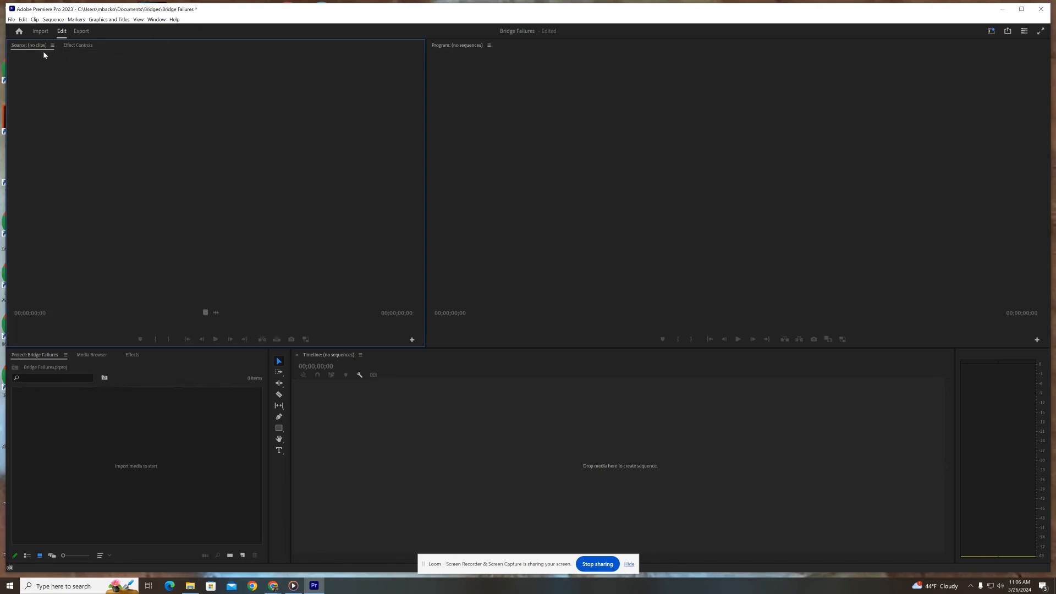
{"action": "left_click", "coordinate": [87, 47]}
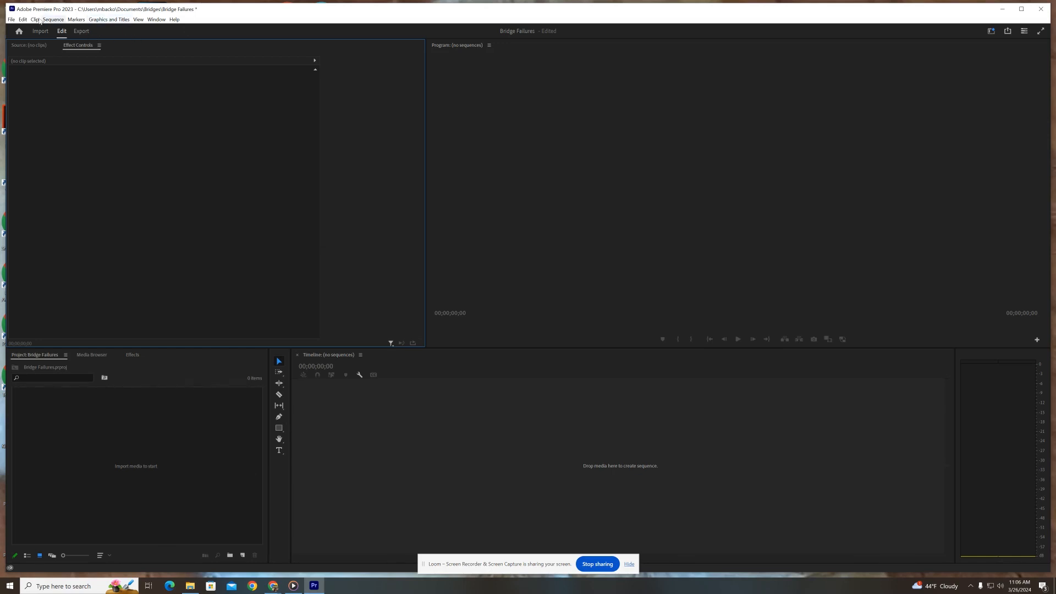
{"action": "left_click", "coordinate": [138, 19]}
{"action": "mouse_move", "coordinate": [156, 21]}
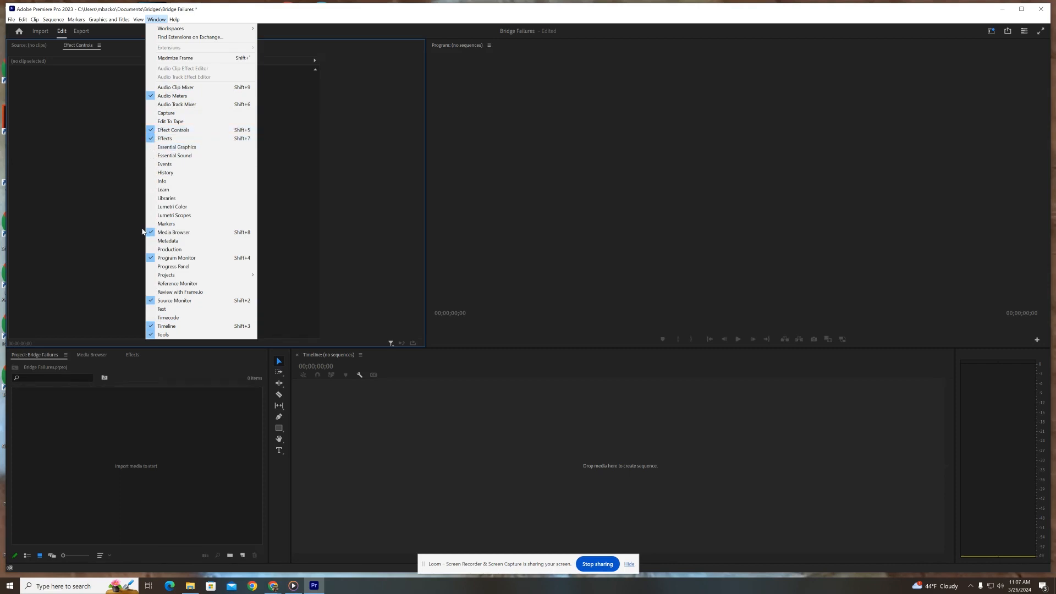
{"action": "left_click", "coordinate": [135, 363]}
{"action": "left_click", "coordinate": [132, 357]}
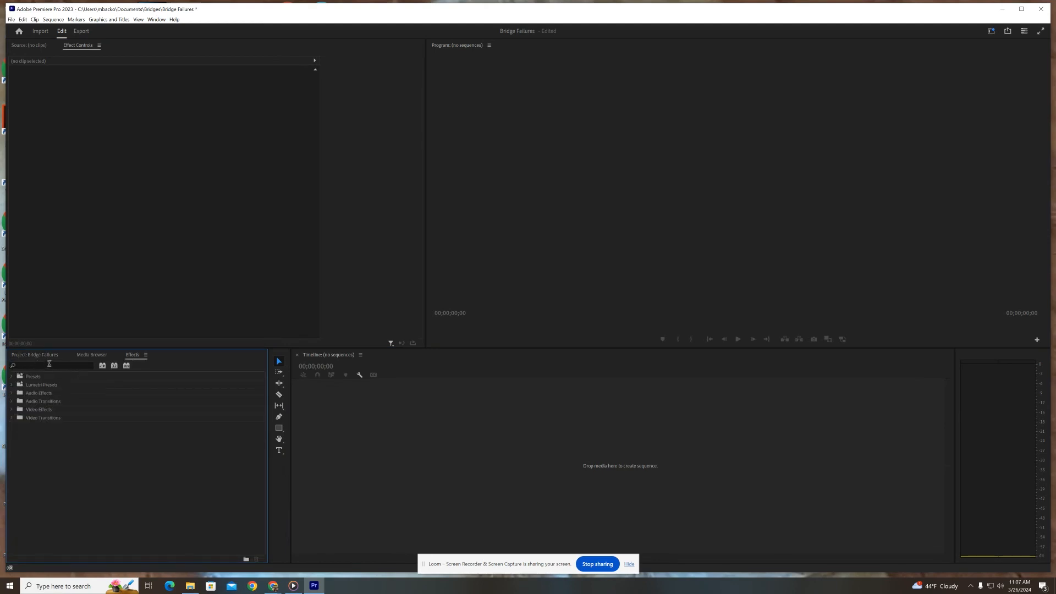
{"action": "left_click", "coordinate": [35, 354]}
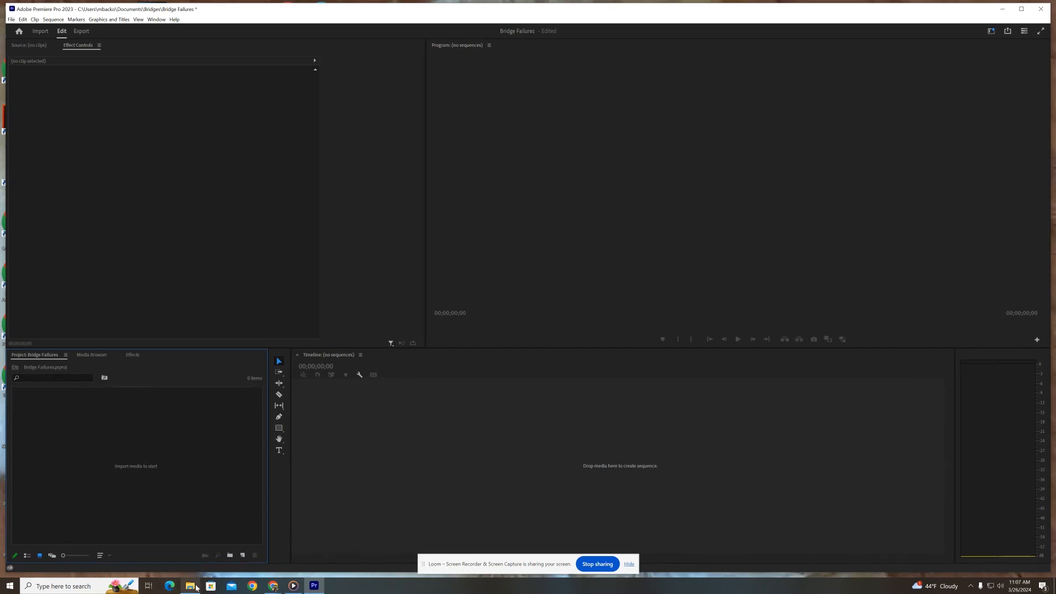
Switch to the open File Explorer window, reposition it over the workspace and enlarge it.
{"action": "mouse_move", "coordinate": [194, 587]}
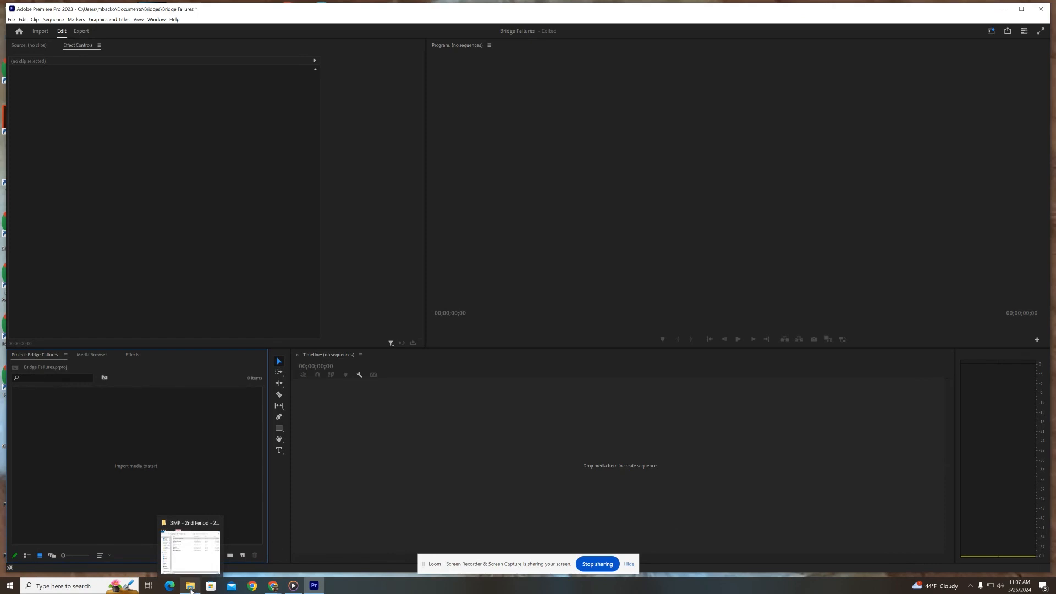
{"action": "left_click", "coordinate": [191, 587]}
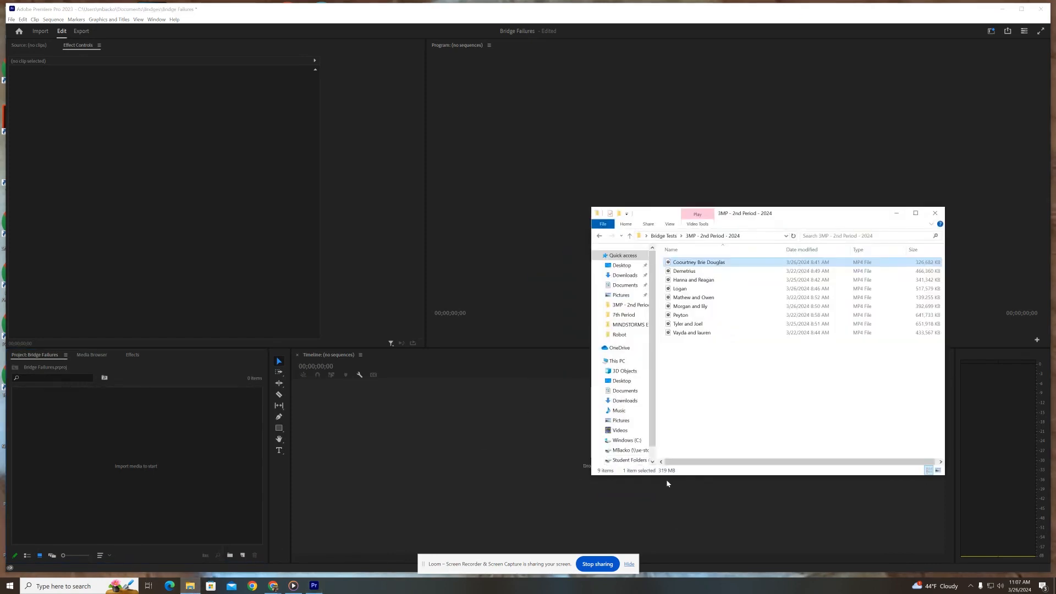
{"action": "scroll", "coordinate": [627, 407], "scroll_direction": "down", "scroll_amount": 1}
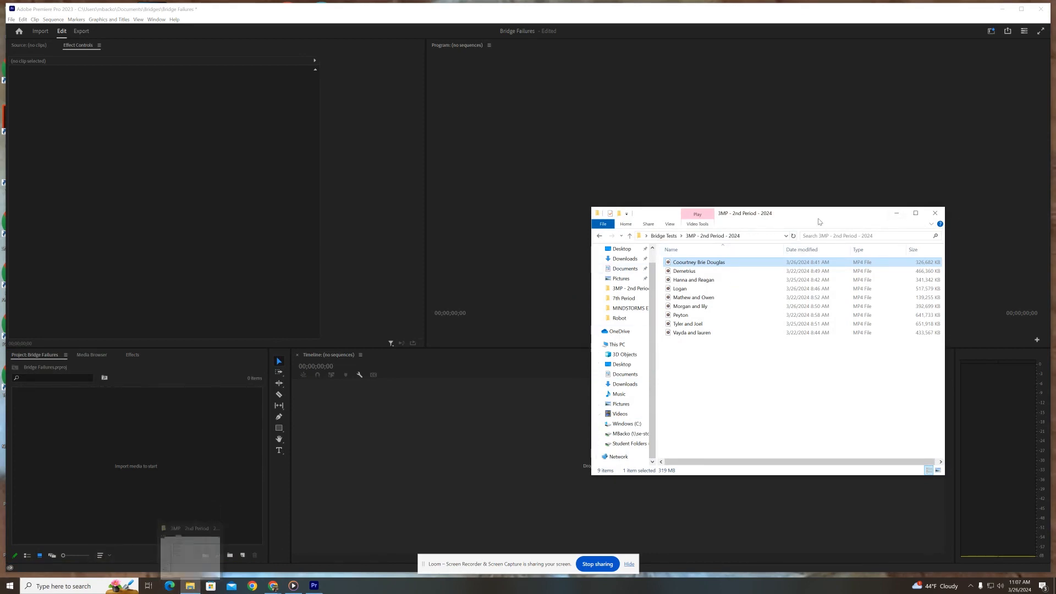
{"action": "left_click_drag", "start_coordinate": [813, 216], "coordinate": [472, 100]}
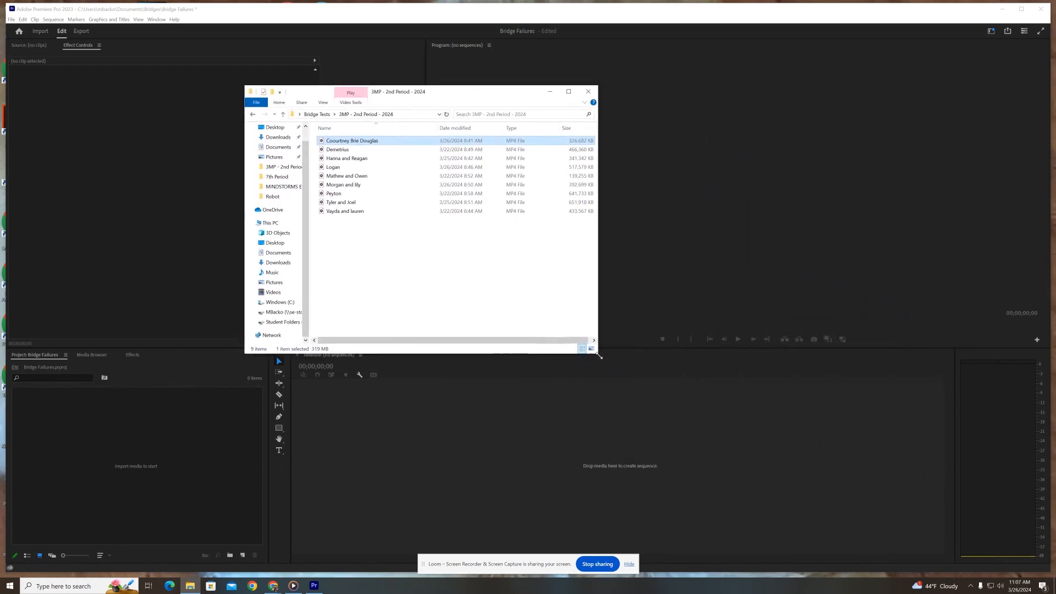
{"action": "left_click_drag", "start_coordinate": [598, 354], "coordinate": [769, 457]}
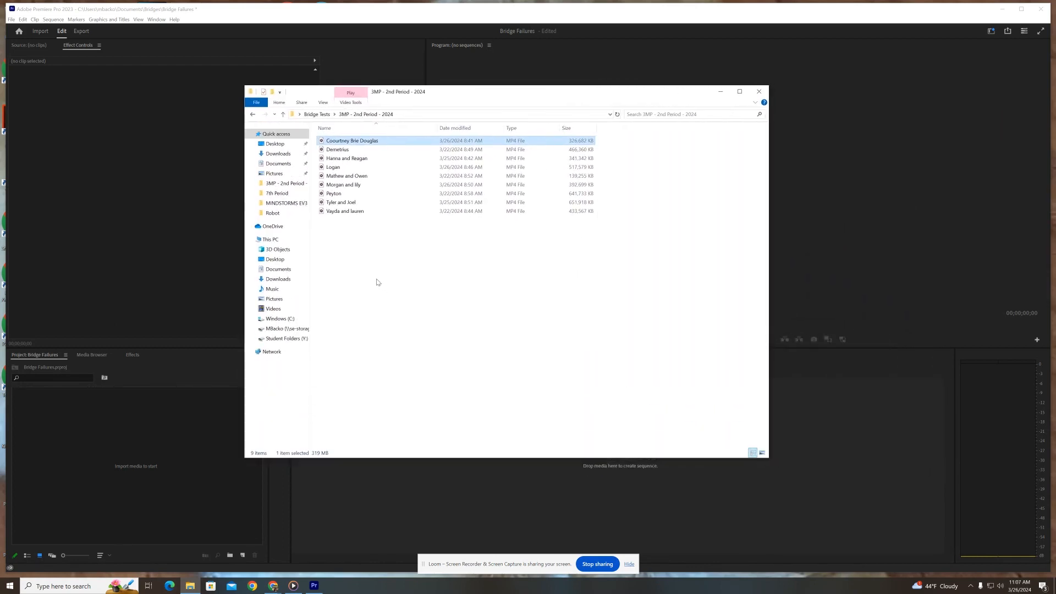
Open the 3MP - 2nd Period - 2024 video folder inside Bridge Tests on the Desktop.
{"action": "left_click", "coordinate": [275, 242]}
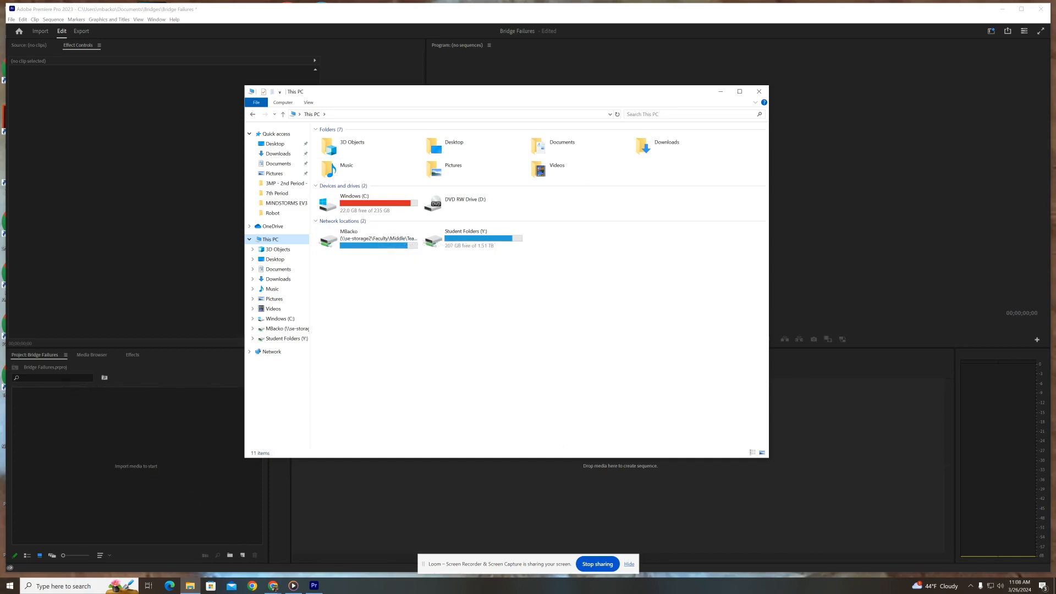
{"action": "left_click", "coordinate": [190, 585]}
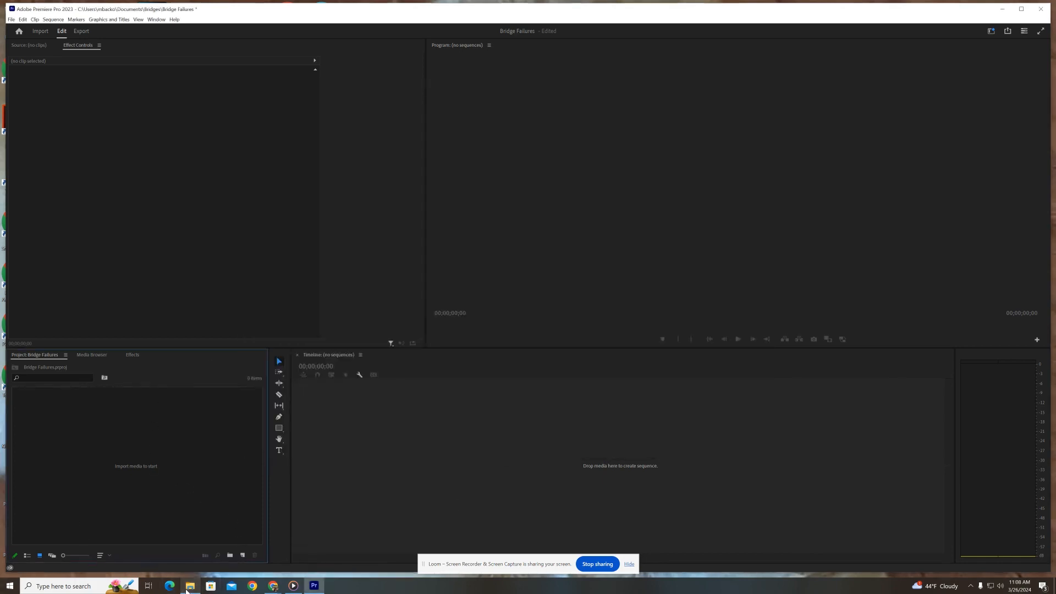
{"action": "left_click", "coordinate": [188, 587]}
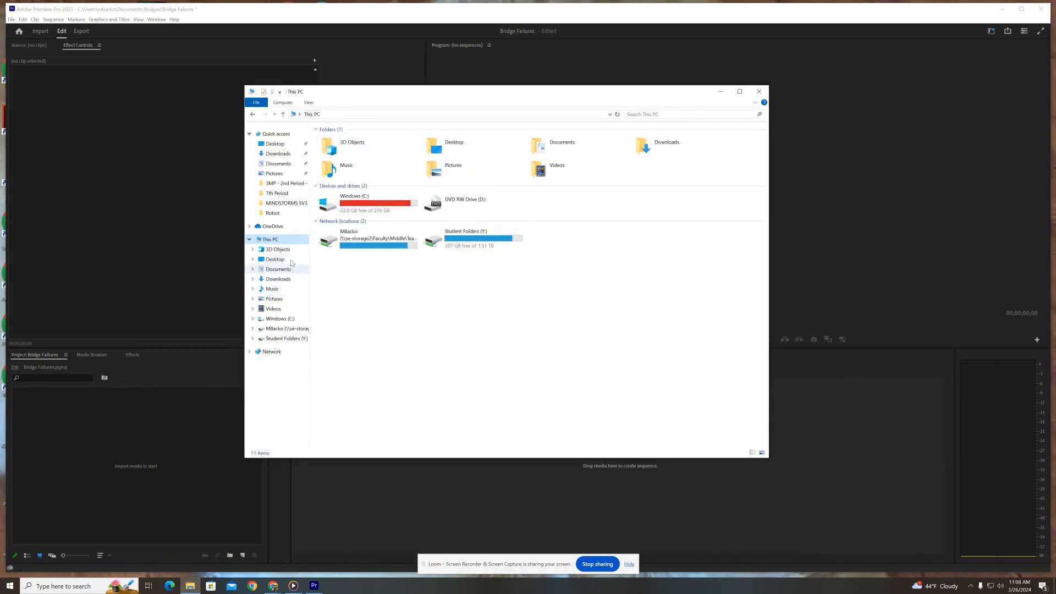
{"action": "left_click", "coordinate": [273, 167]}
{"action": "left_click", "coordinate": [282, 155]}
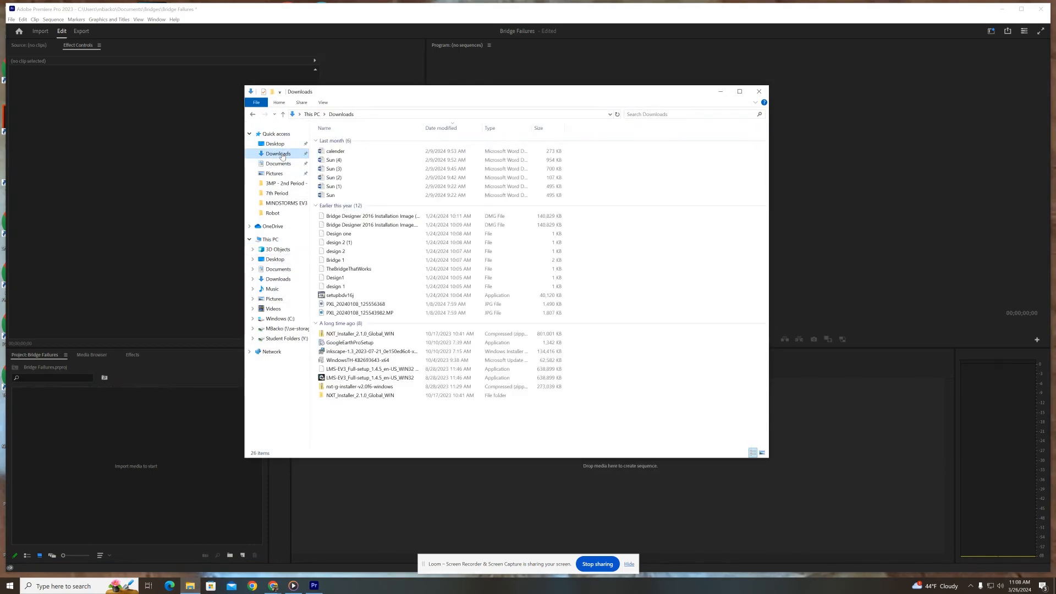
{"action": "left_click", "coordinate": [284, 146]}
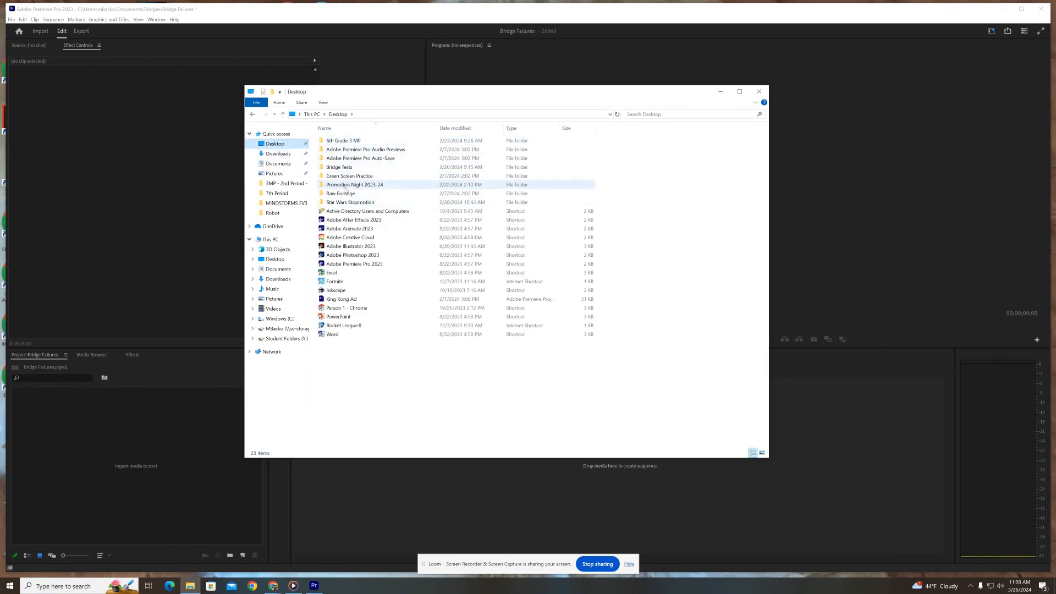
{"action": "left_click", "coordinate": [346, 169]}
{"action": "double_click", "coordinate": [345, 167]}
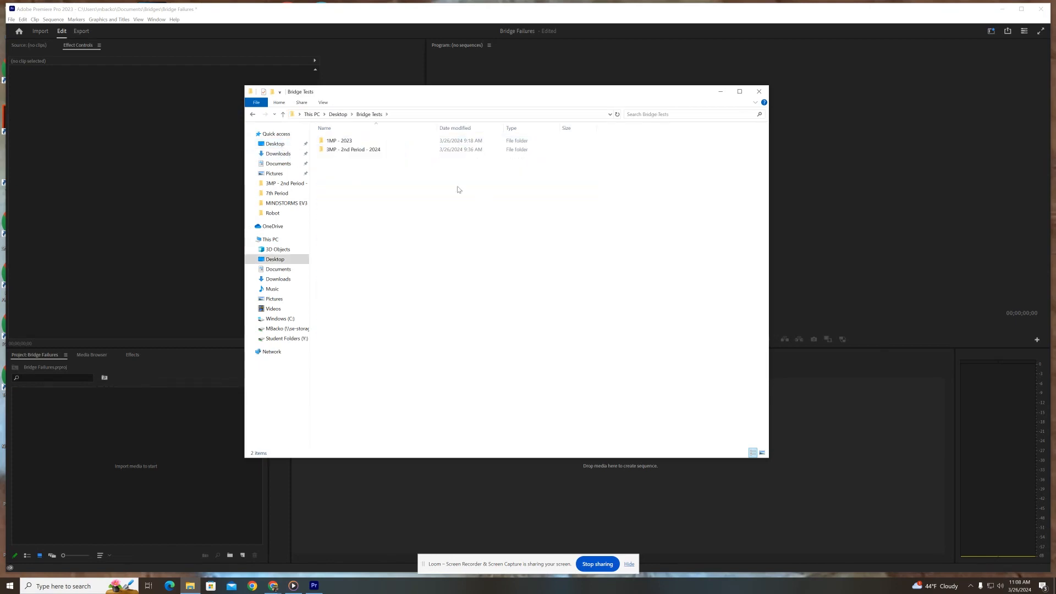
{"action": "double_click", "coordinate": [357, 149]}
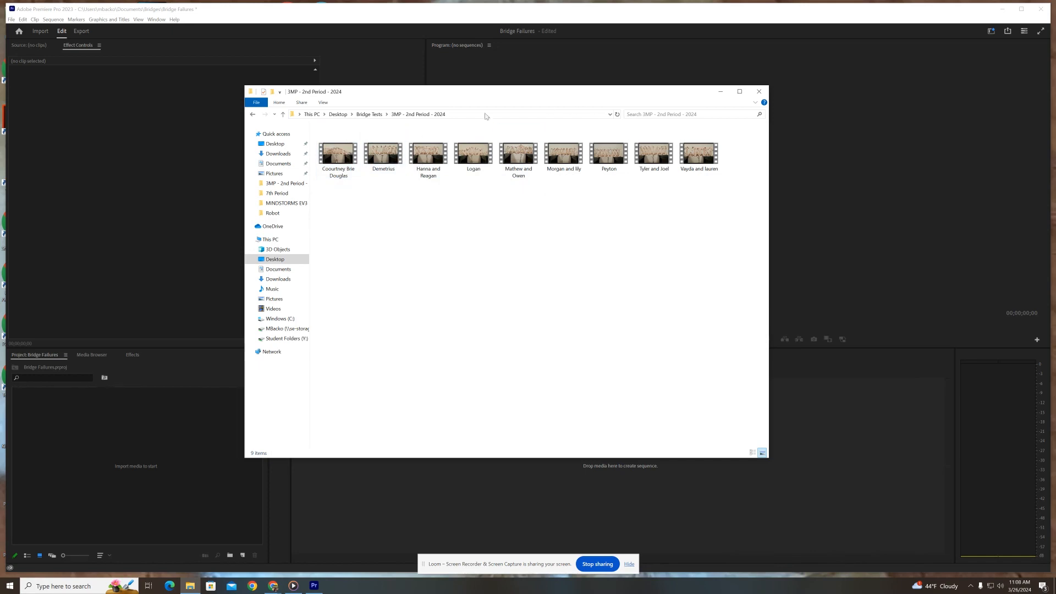
Import all nine bridge test videos from the 3MP - 2nd Period - 2024 folder into the Bridge Failures project and minimize File Explorer.
{"action": "left_click", "coordinate": [344, 156]}
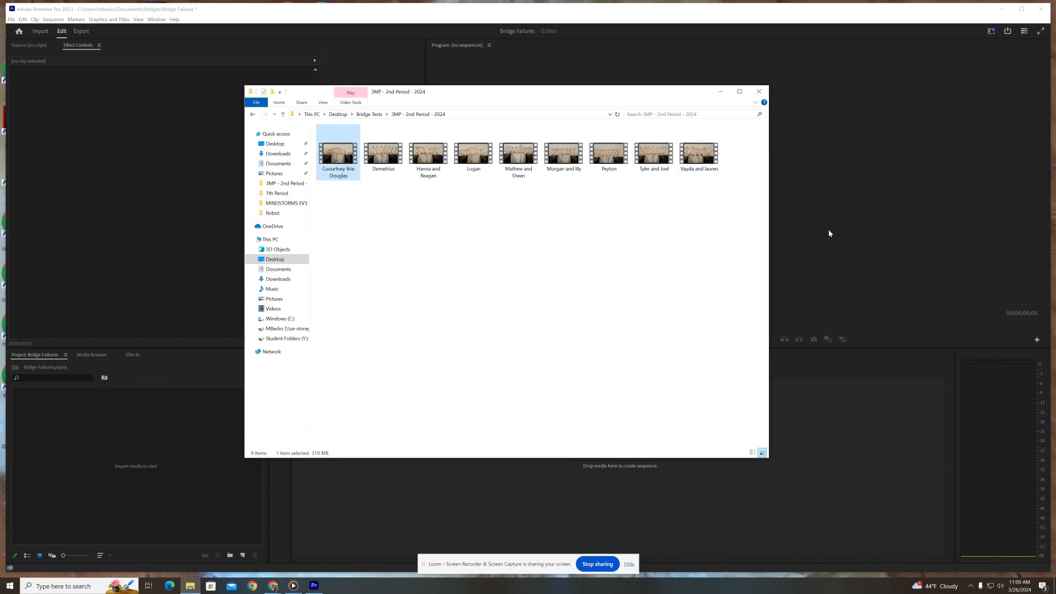
{"action": "left_click", "coordinate": [714, 162], "text": "shift"}
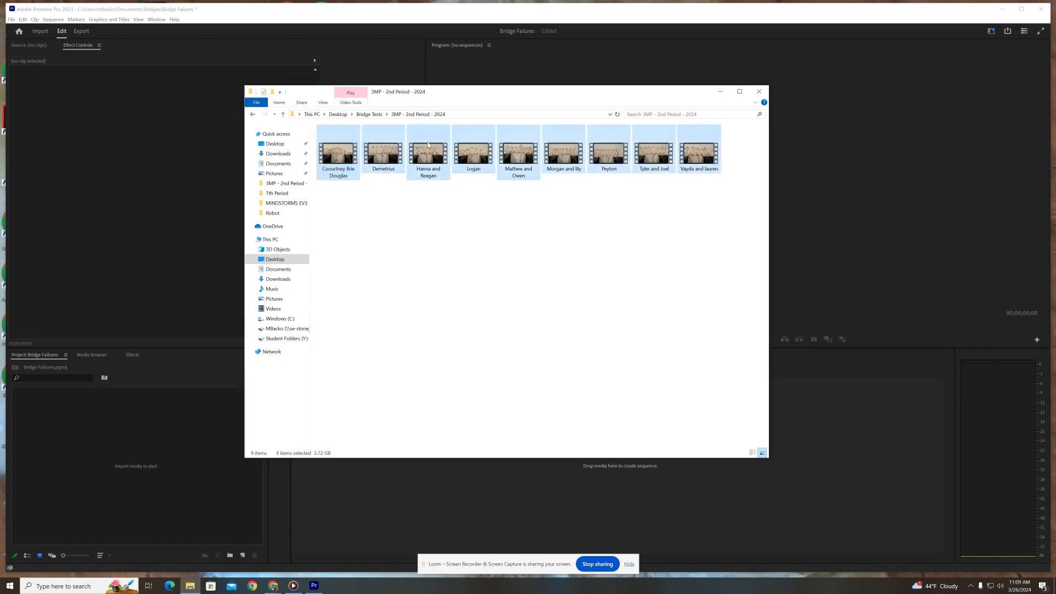
{"action": "left_click_drag", "start_coordinate": [437, 142], "coordinate": [438, 143]}
{"action": "left_click_drag", "start_coordinate": [366, 235], "coordinate": [71, 452]}
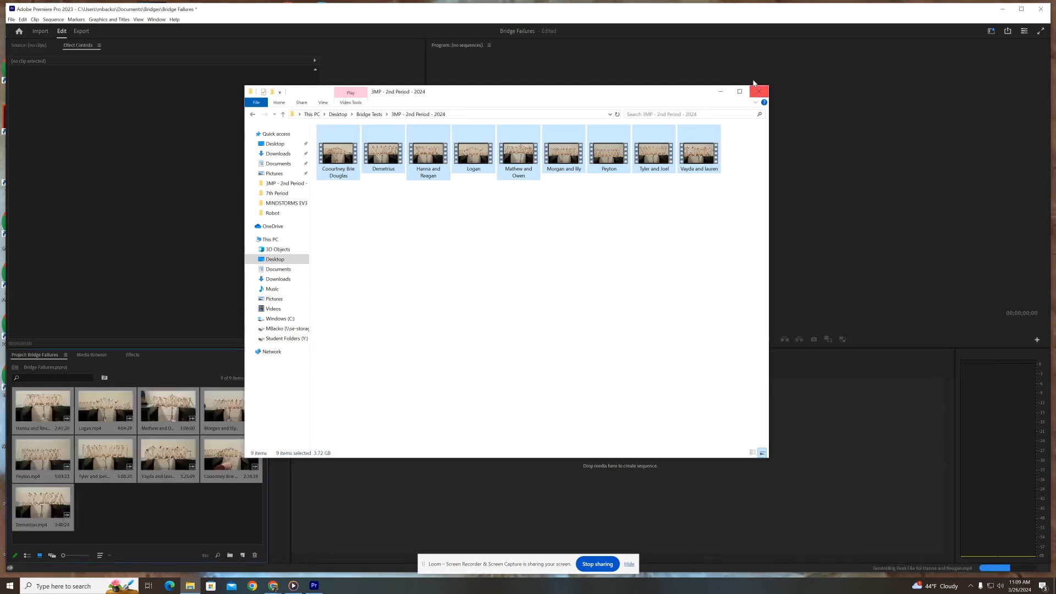
{"action": "left_click", "coordinate": [721, 91]}
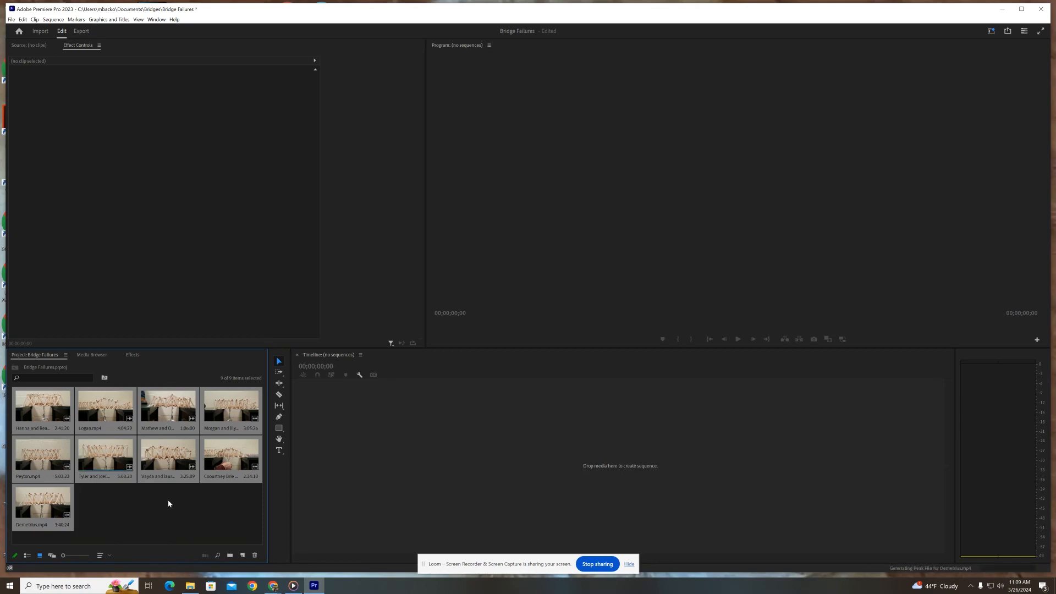
{"action": "left_click", "coordinate": [195, 510]}
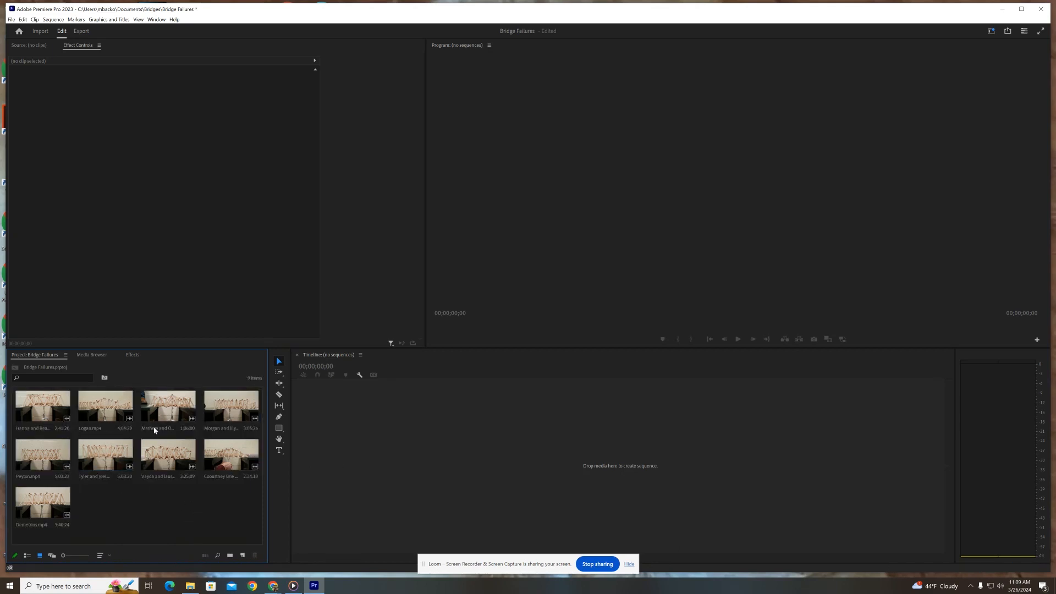
Create a new sequence by placing the first bridge video from the project media in the empty timeline.
{"action": "left_click", "coordinate": [41, 413]}
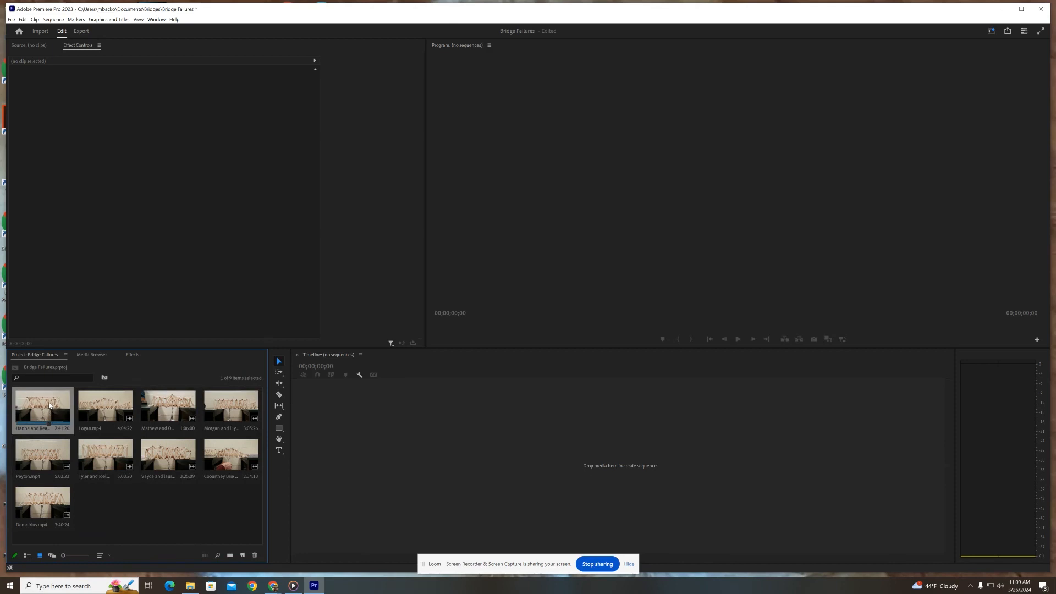
{"action": "left_click_drag", "start_coordinate": [43, 399], "coordinate": [332, 406]}
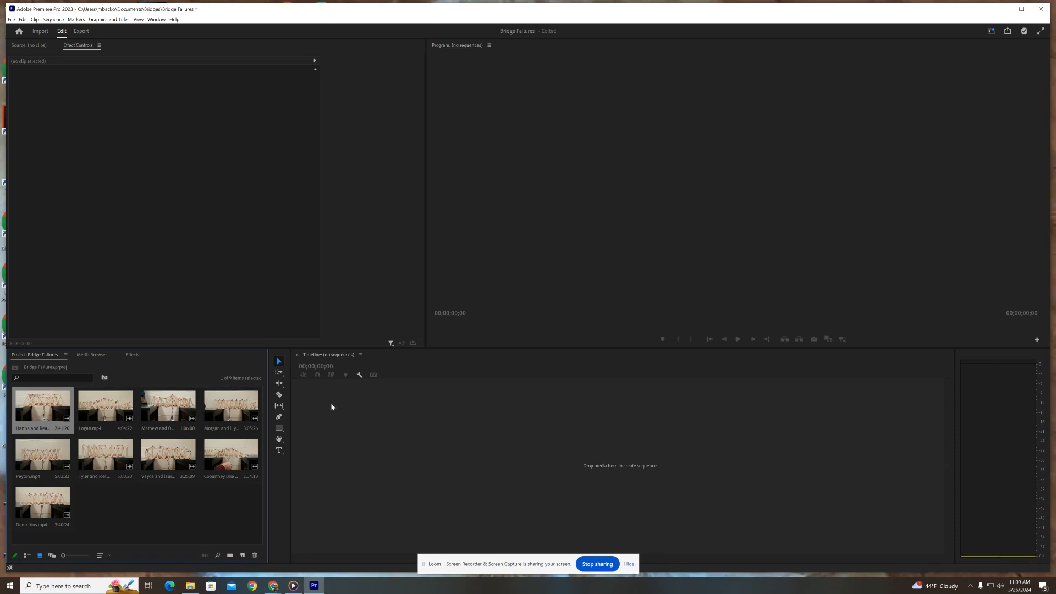
{"action": "left_click_drag", "start_coordinate": [331, 404], "coordinate": [331, 404]}
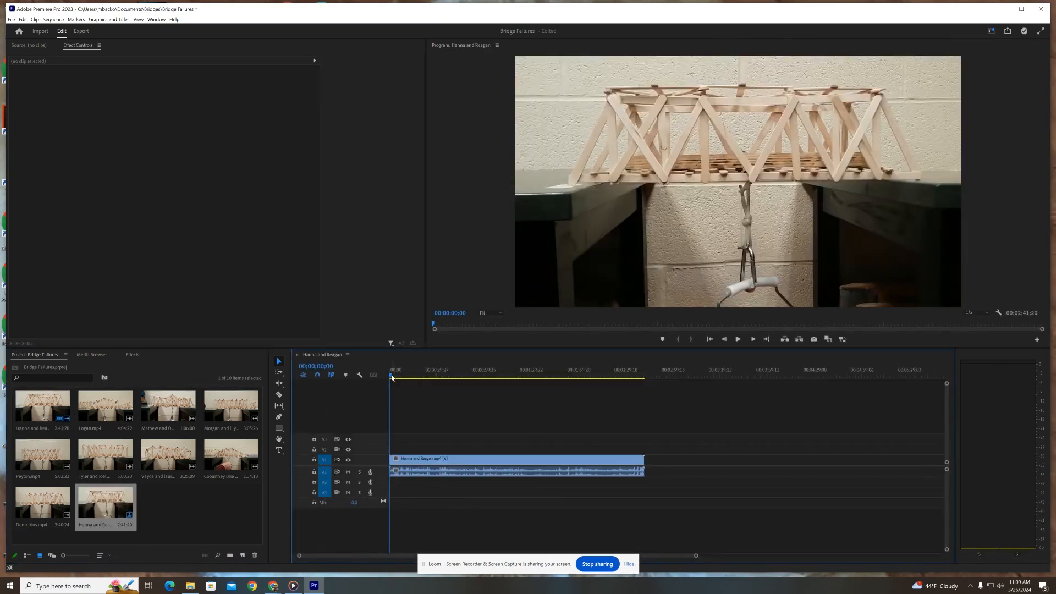
Scrub through the sequence and play it near the end to find the bridge's collapse, stopping at 00:02:35:00.
{"action": "left_click_drag", "start_coordinate": [392, 377], "coordinate": [414, 376]}
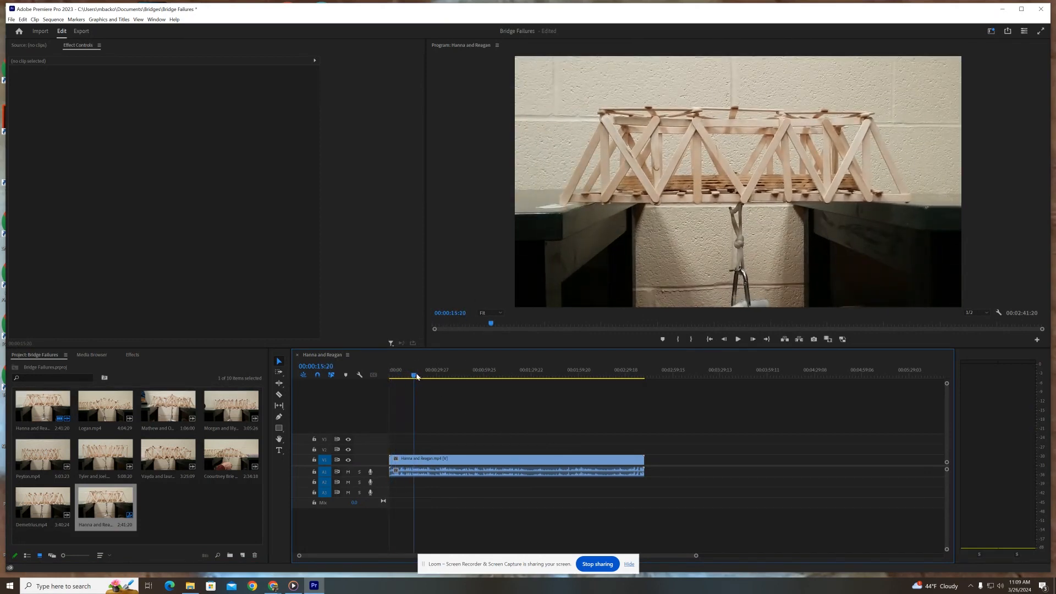
{"action": "left_click_drag", "start_coordinate": [415, 377], "coordinate": [632, 421]}
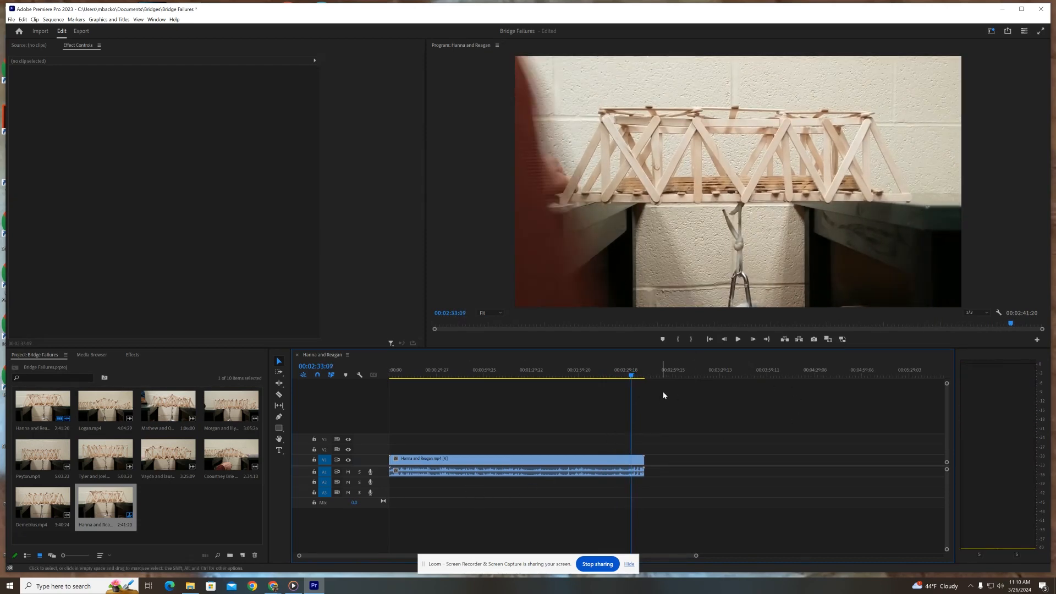
{"action": "left_click", "coordinate": [739, 340]}
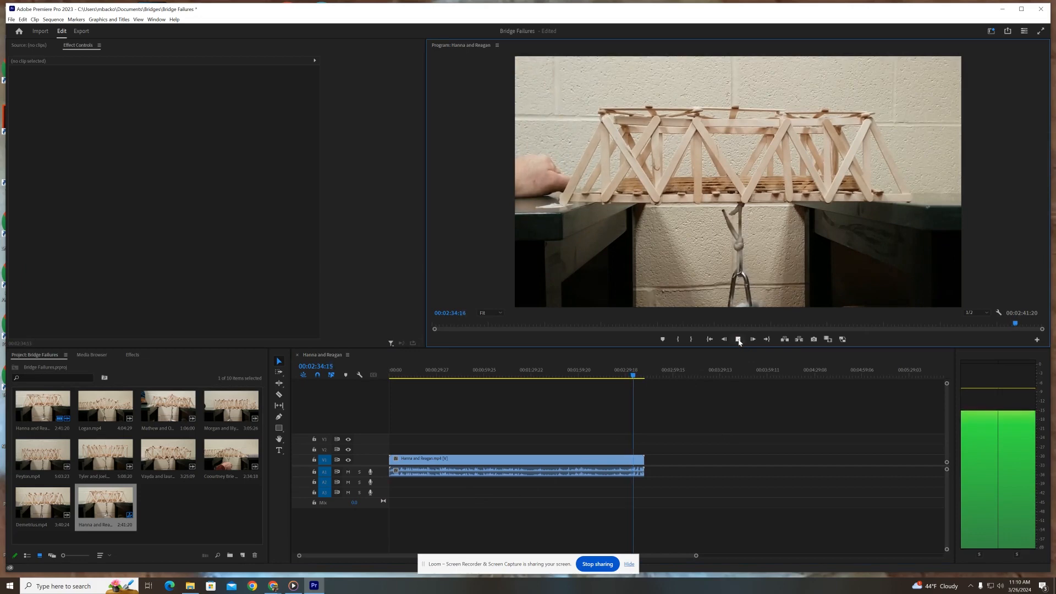
{"action": "left_click", "coordinate": [739, 341]}
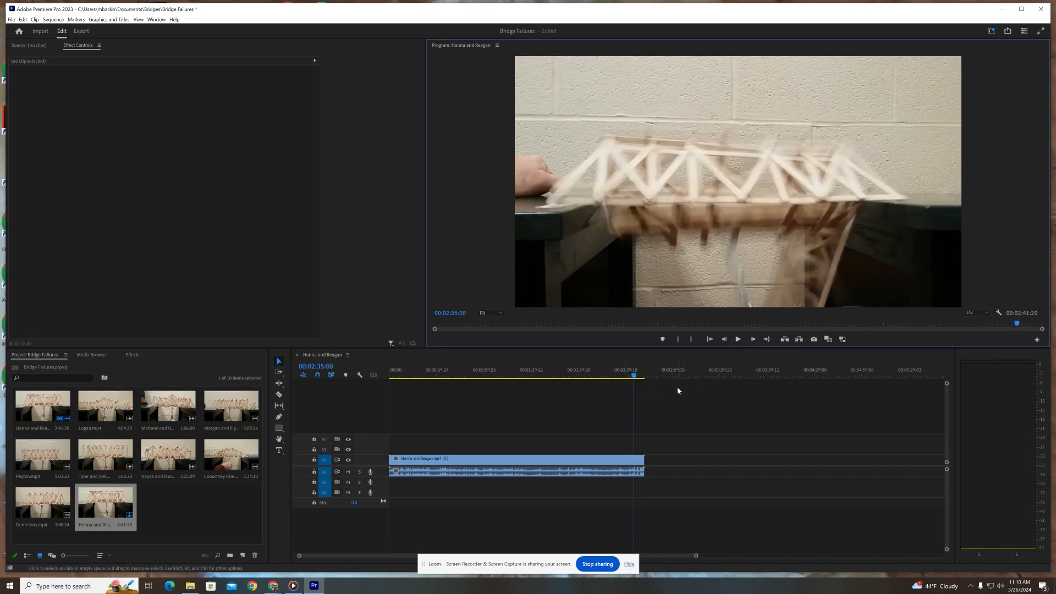
Step the playhead back to 00:02:33:29, just before the collapse, and split the clip there with the Razor tool.
{"action": "key", "text": "Left"}
{"action": "key", "text": "Left"}
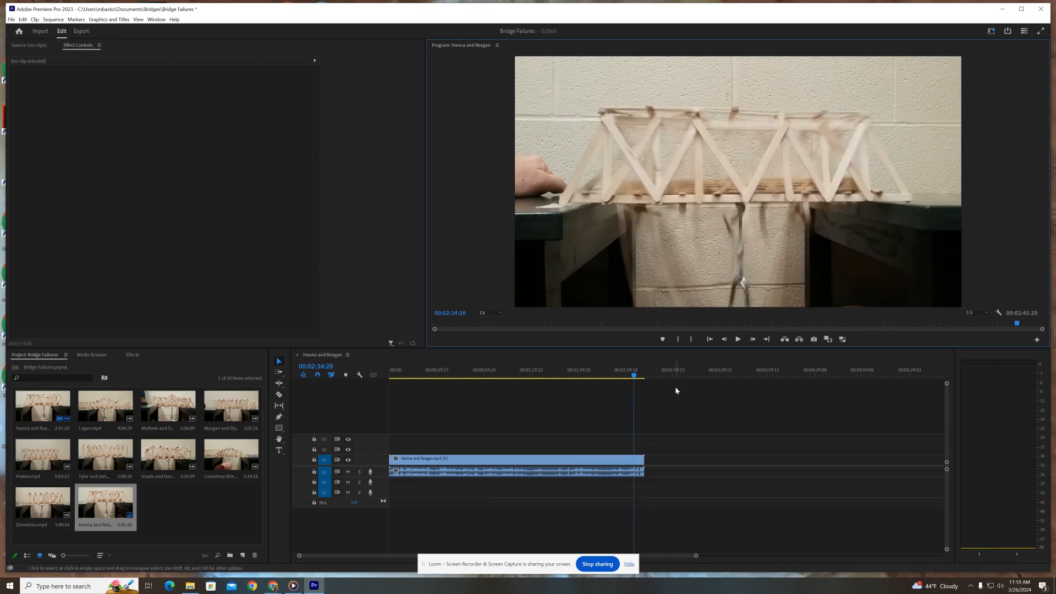
{"action": "key", "text": "Left"}
{"action": "key", "text": "Left"}
{"action": "key", "text": "Left"}
{"action": "key", "text": "Left"}
{"action": "key", "text": "Left"}
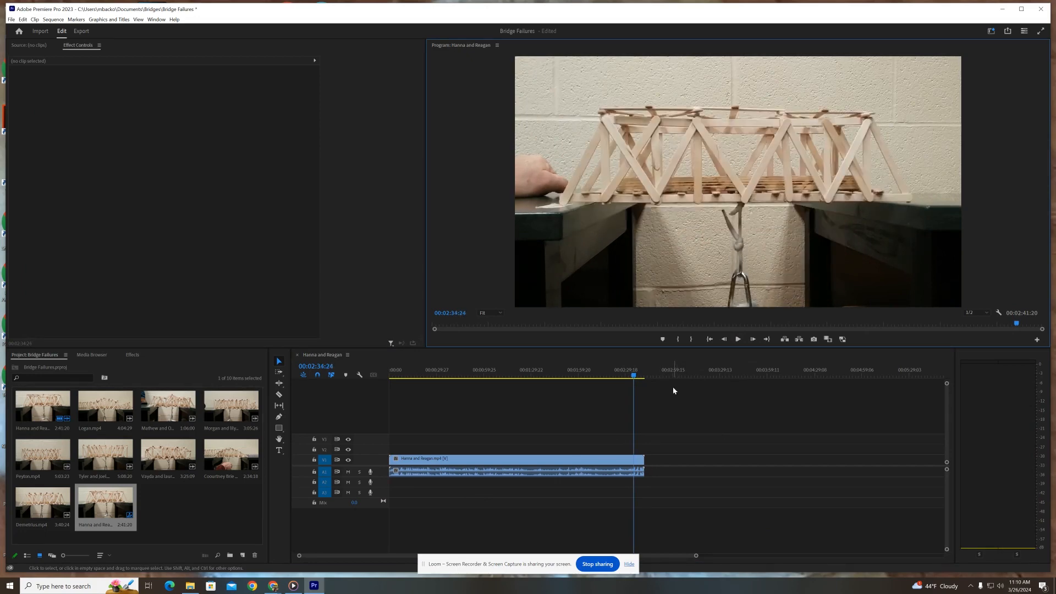
{"action": "key", "text": "Left"}
{"action": "key", "text": "Left"}
{"action": "key", "text": "Left"}
{"action": "key", "text": "Left"}
{"action": "key", "text": "Left"}
{"action": "key", "text": "Left"}
{"action": "key", "text": "Left"}
{"action": "key", "text": "Left"}
{"action": "key", "text": "Left"}
{"action": "key", "text": "Left"}
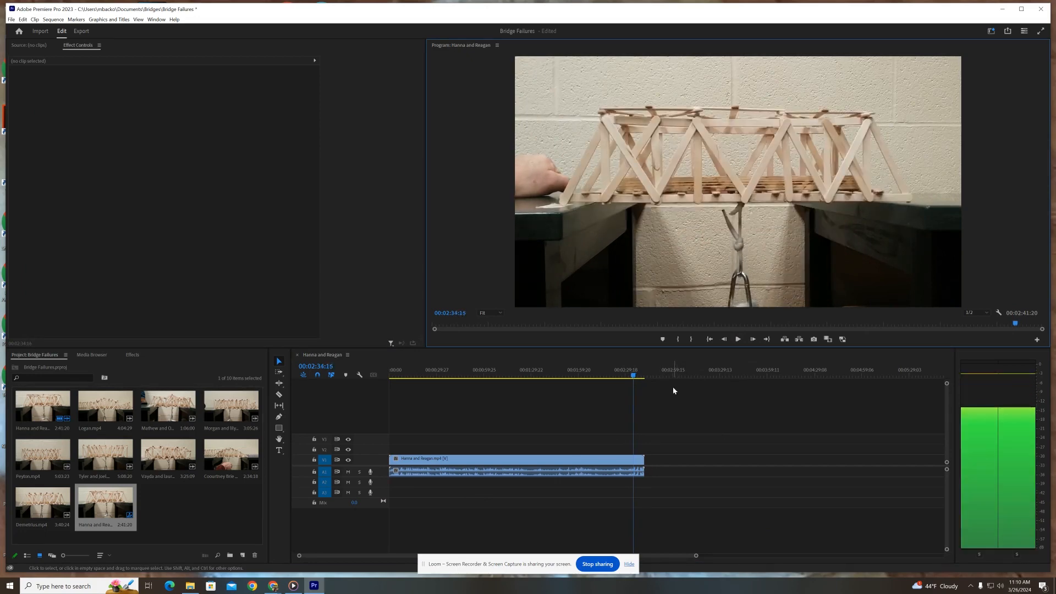
{"action": "key", "text": "Left"}
{"action": "key", "text": "Left"}
{"action": "key", "text": "Left"}
{"action": "key", "text": "Left"}
{"action": "key", "text": "Left"}
{"action": "key", "text": "Left"}
{"action": "key", "text": "Left"}
{"action": "key", "text": "Left"}
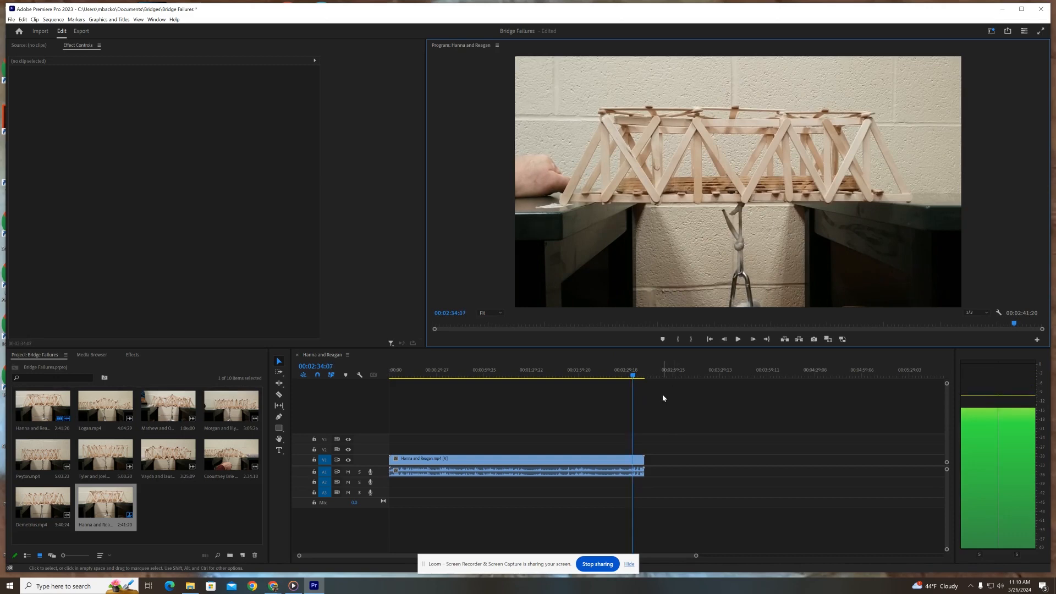
{"action": "key", "text": "Left"}
{"action": "key", "text": "Left"}
{"action": "key", "text": "Left"}
{"action": "key", "text": "Left"}
{"action": "key", "text": "Left"}
{"action": "key", "text": "Left"}
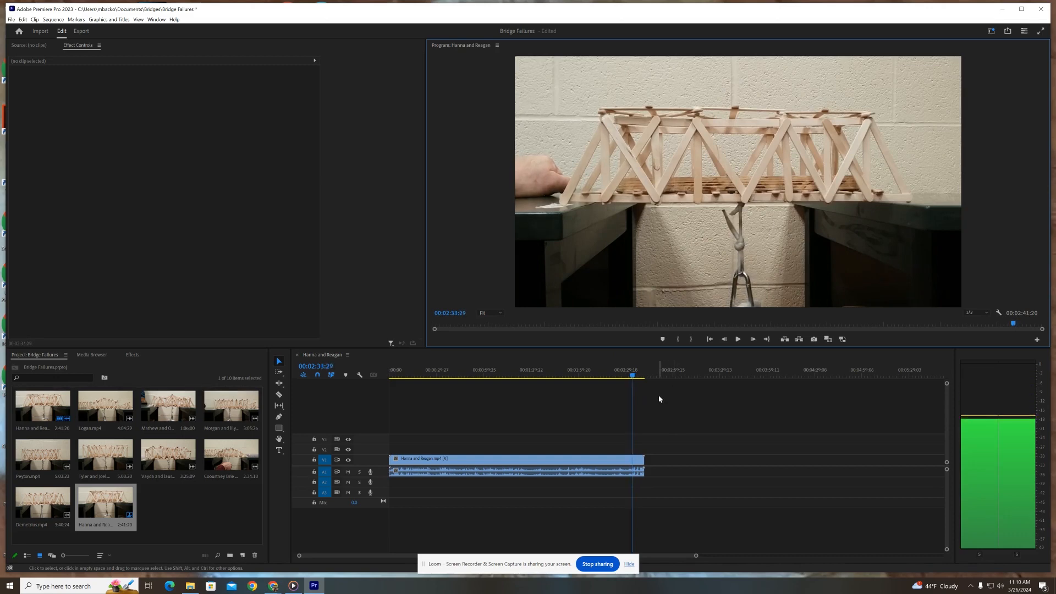
{"action": "left_click", "coordinate": [280, 395]}
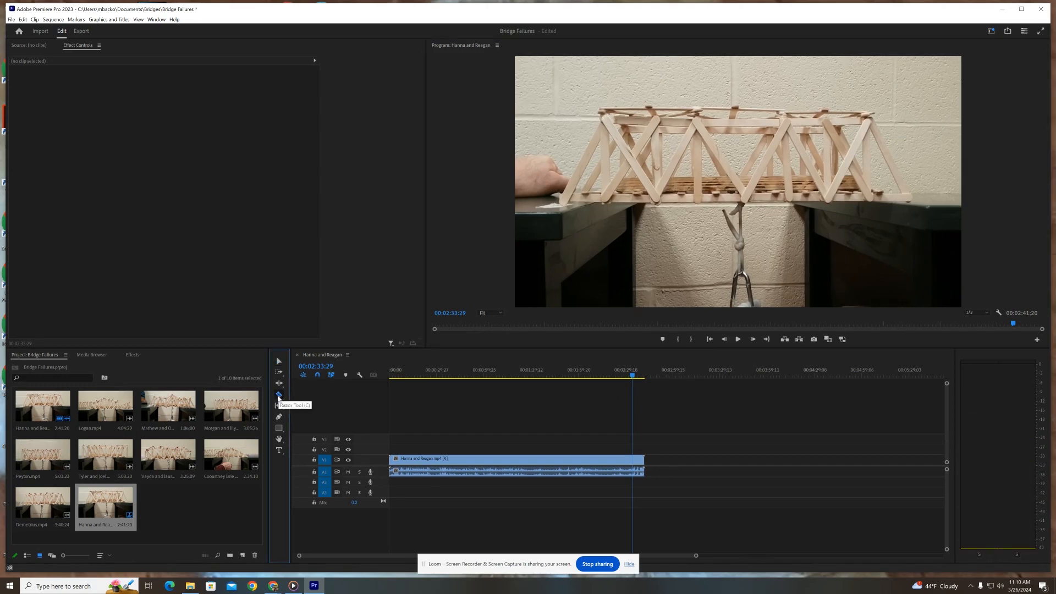
{"action": "left_click", "coordinate": [634, 461]}
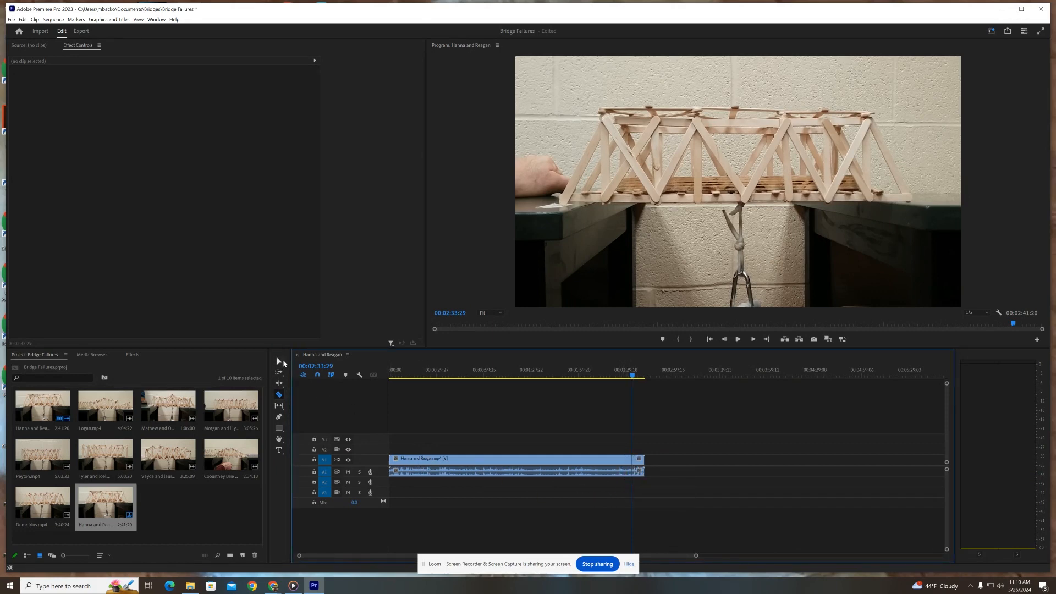
Delete the long segment before the cut and move the remaining collapse segment to the start of the sequence.
{"action": "left_click", "coordinate": [280, 361]}
{"action": "left_click", "coordinate": [494, 465]}
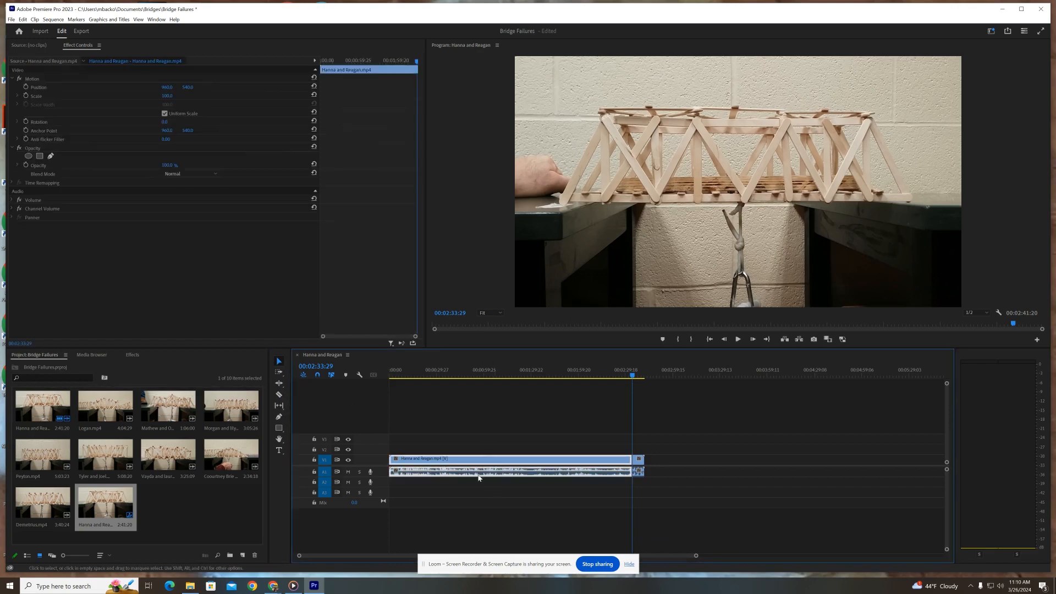
{"action": "left_click", "coordinate": [662, 459]}
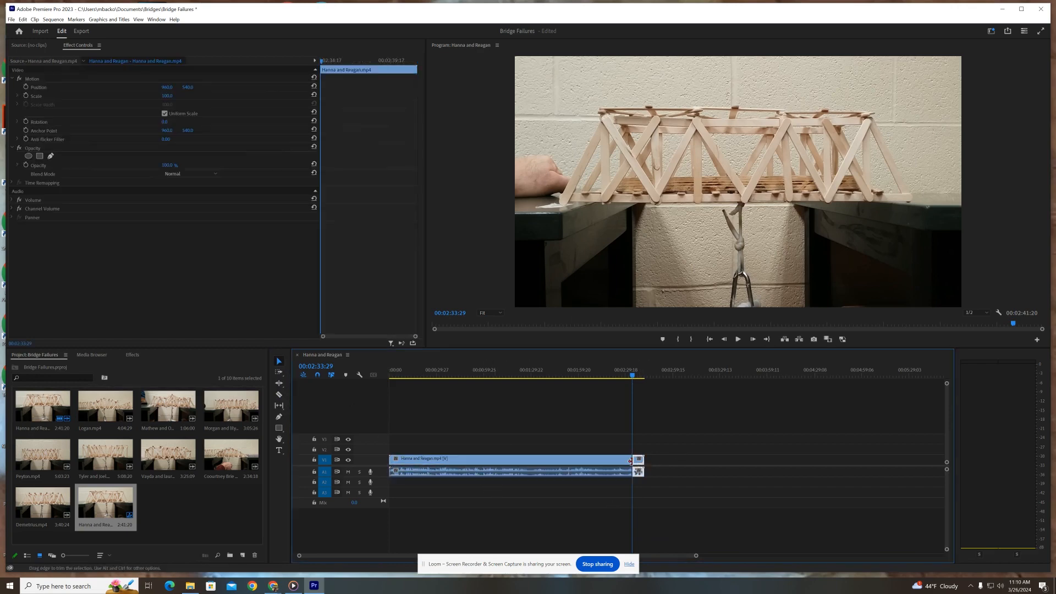
{"action": "left_click", "coordinate": [613, 464]}
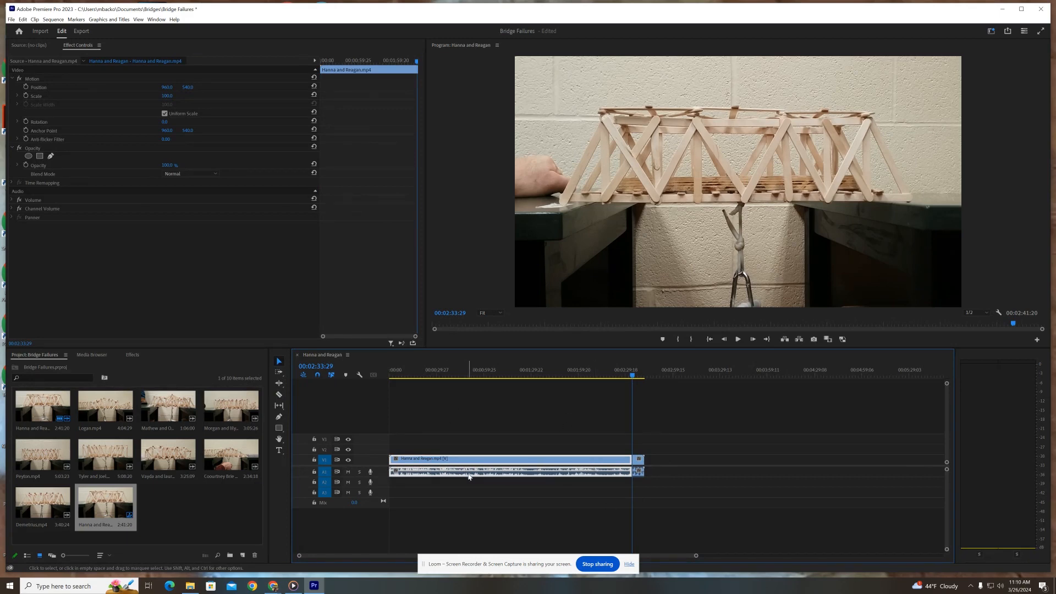
{"action": "key", "text": "Delete"}
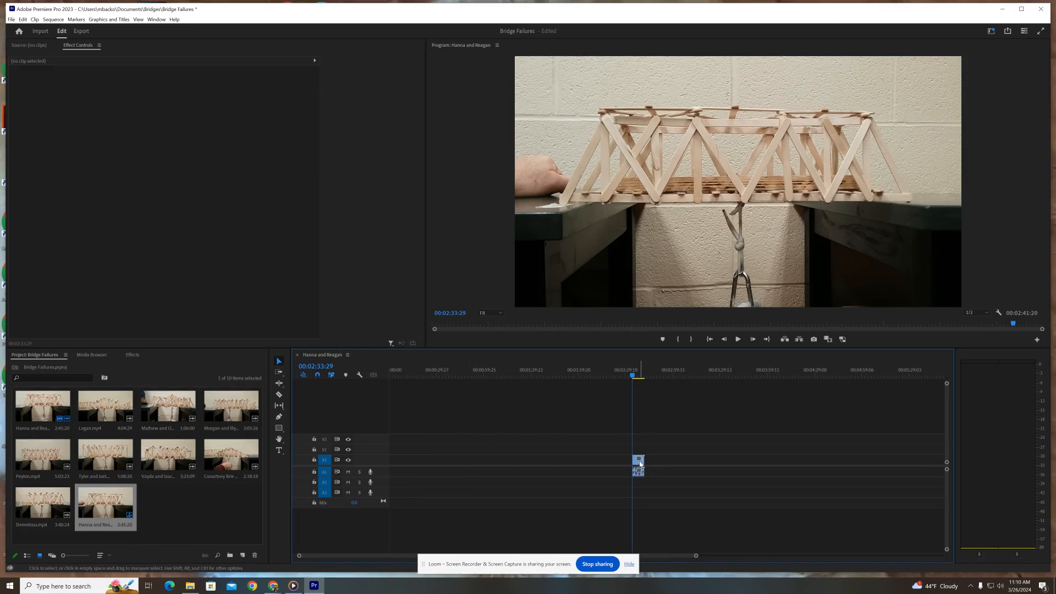
{"action": "left_click_drag", "start_coordinate": [640, 464], "coordinate": [393, 460]}
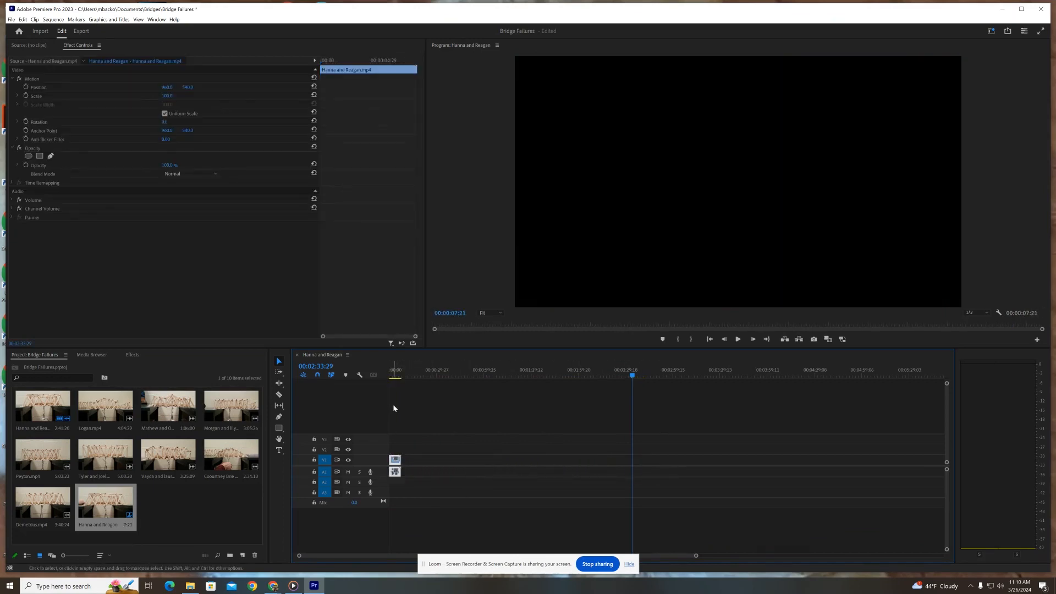
Play the shortened collapse clip from the start of the sequence, stopping at 00:00:03:02.
{"action": "left_click", "coordinate": [392, 377]}
{"action": "left_click_drag", "start_coordinate": [392, 379], "coordinate": [385, 377]}
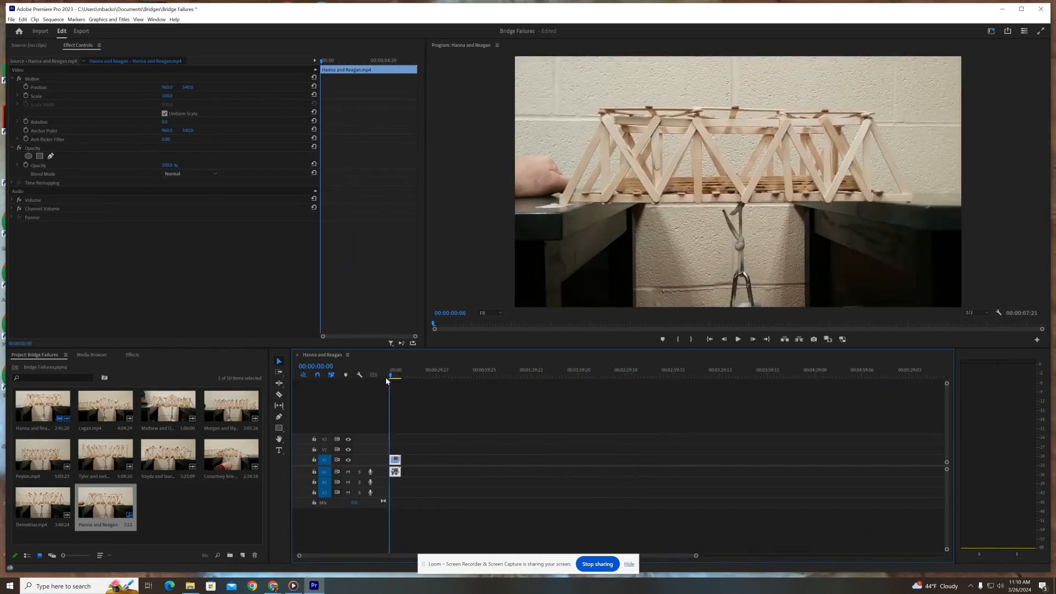
{"action": "left_click", "coordinate": [737, 339]}
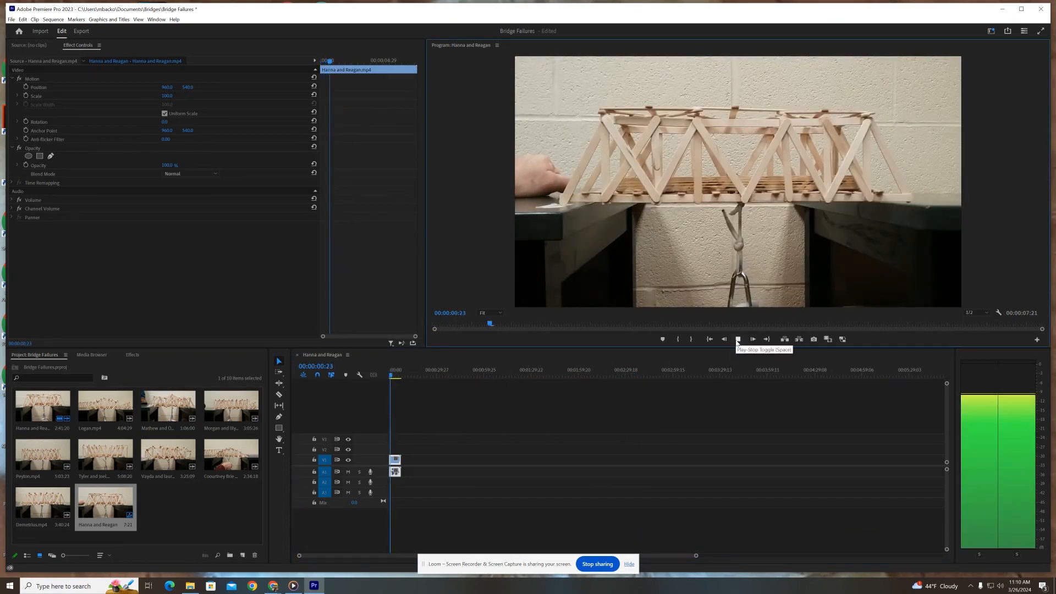
{"action": "left_click", "coordinate": [737, 339]}
{"action": "left_click", "coordinate": [737, 339]}
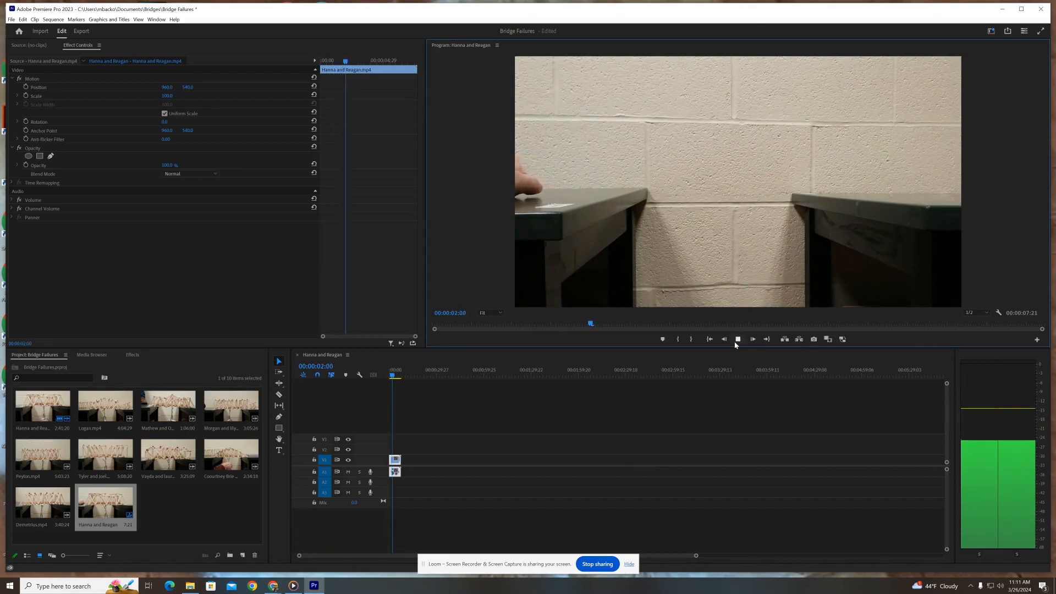
{"action": "left_click", "coordinate": [737, 339]}
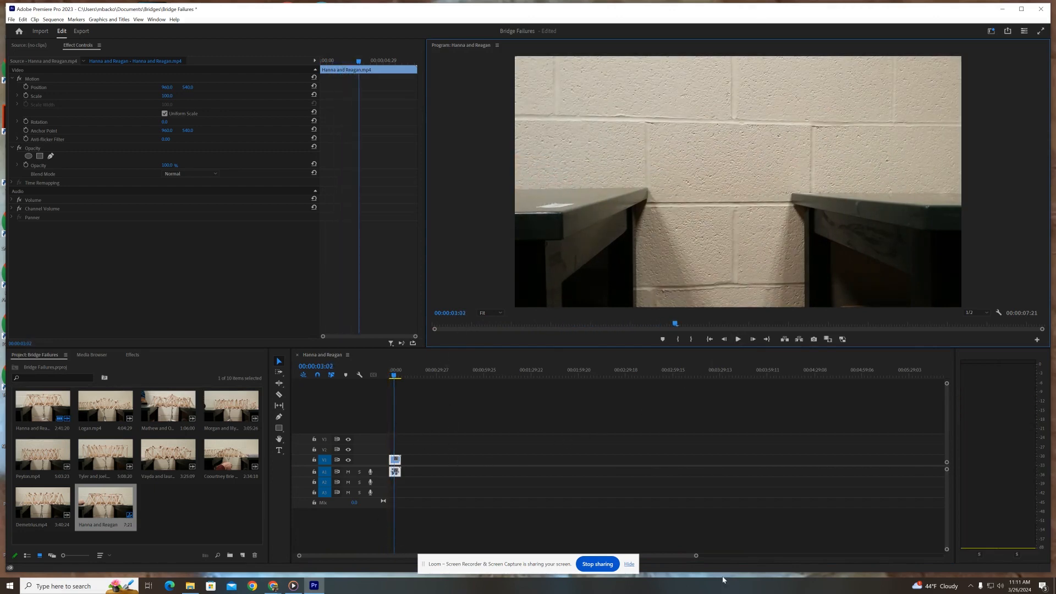
Position the playhead at 00:00:04:06 and trim the end of the collapse clip back to it.
{"action": "left_click_drag", "start_coordinate": [696, 556], "coordinate": [535, 538]}
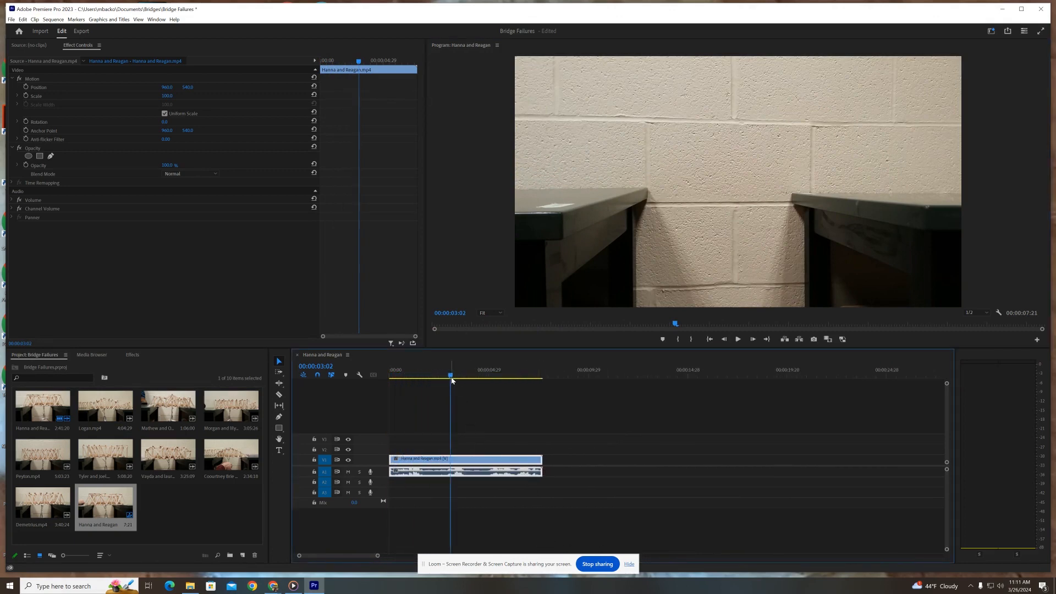
{"action": "left_click_drag", "start_coordinate": [453, 378], "coordinate": [473, 384]}
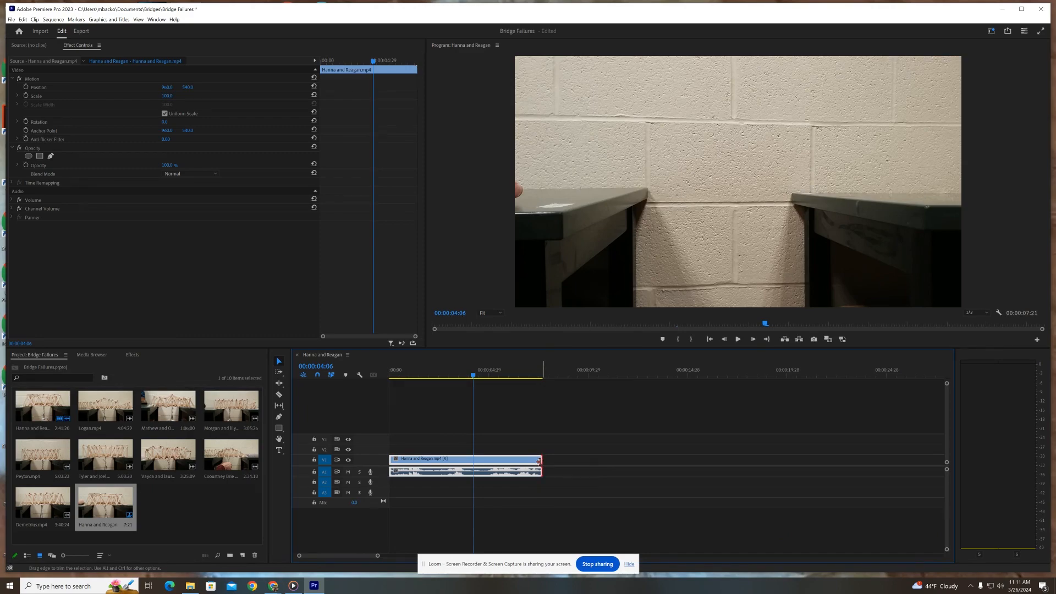
{"action": "left_click_drag", "start_coordinate": [539, 461], "coordinate": [475, 458]}
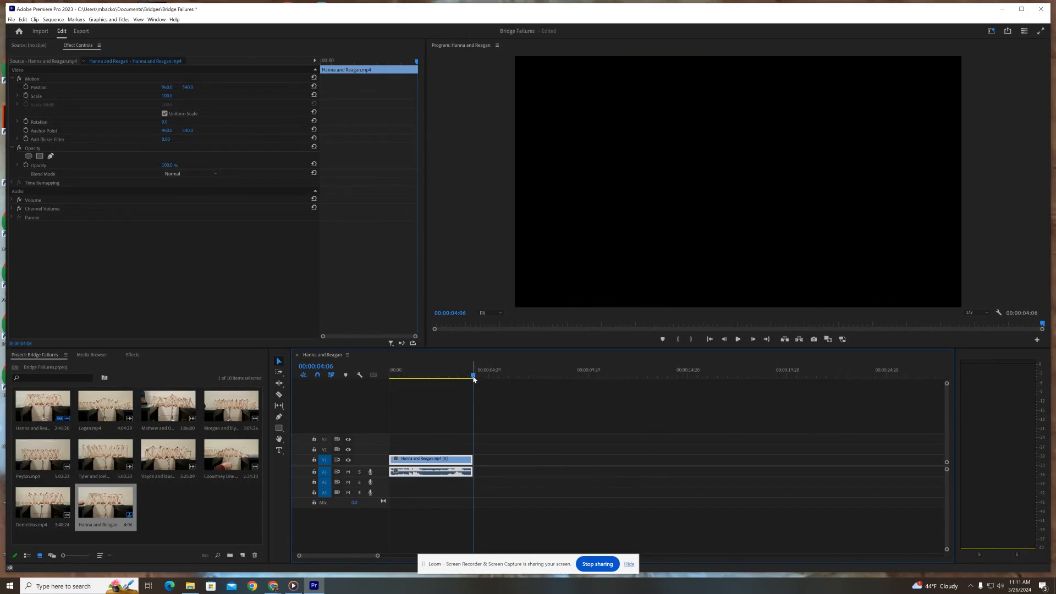
Review the collapse at 00:00:01:03 and place a duplicate of the trimmed clip directly after the original on the same tracks.
{"action": "left_click_drag", "start_coordinate": [474, 379], "coordinate": [411, 424]}
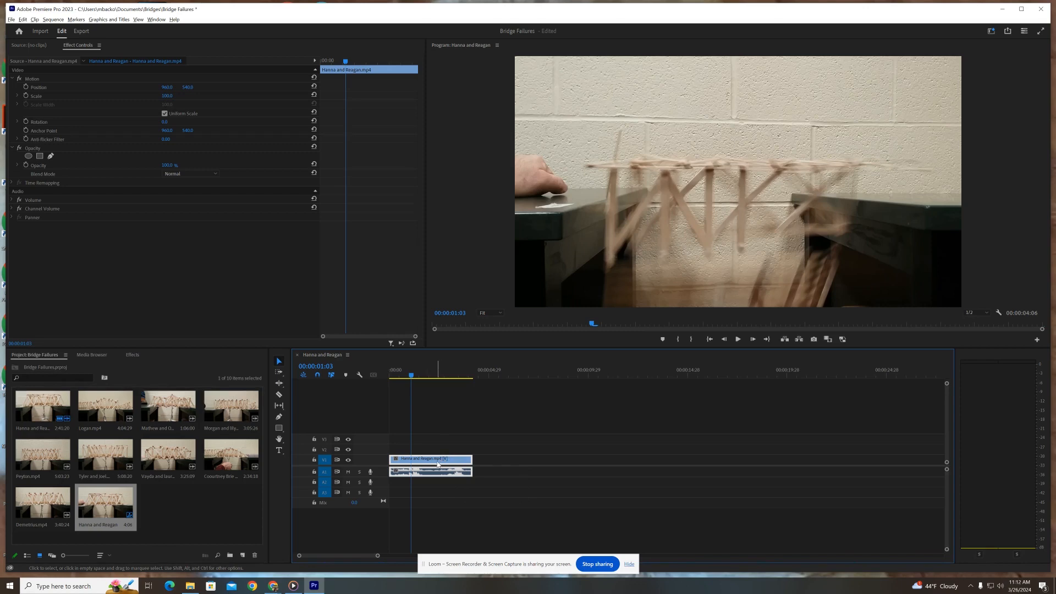
{"action": "left_click_drag", "start_coordinate": [438, 463], "coordinate": [515, 465]}
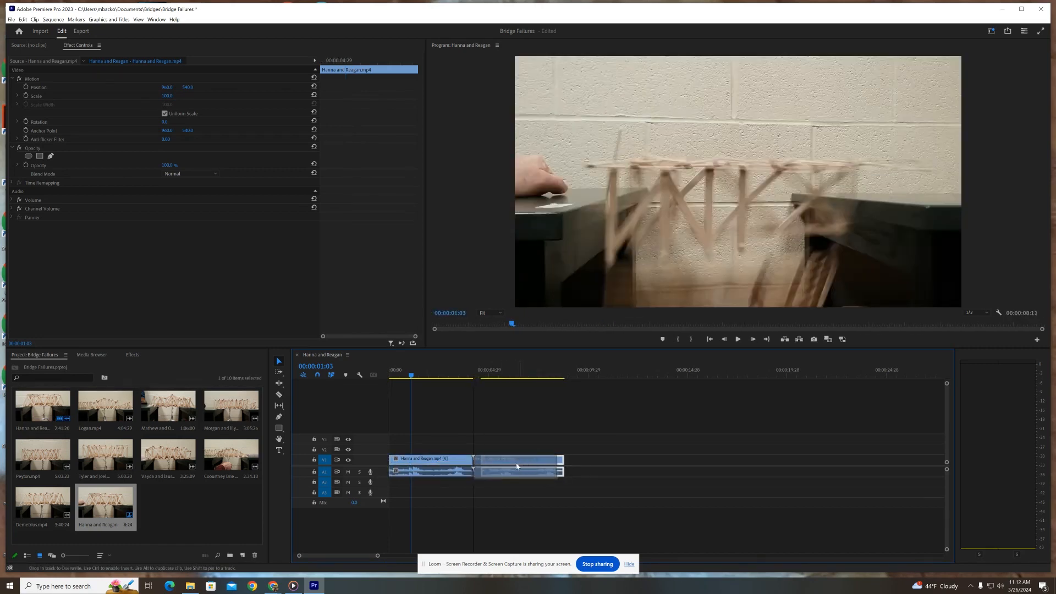
Set the speed of the duplicated collapse clip to 50%.
{"action": "left_click_drag", "start_coordinate": [413, 377], "coordinate": [454, 390]}
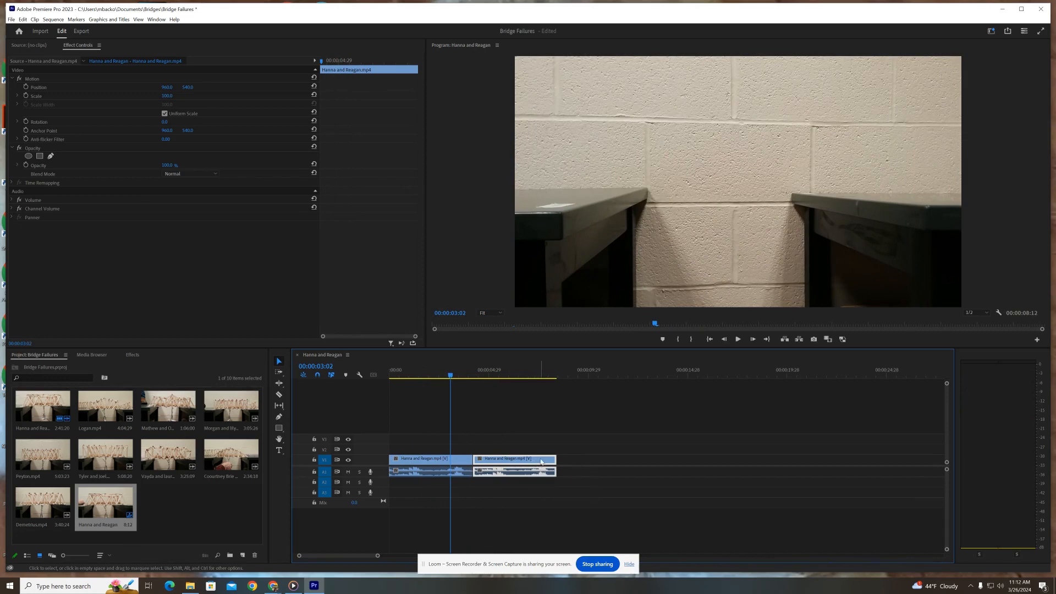
{"action": "right_click", "coordinate": [539, 463]}
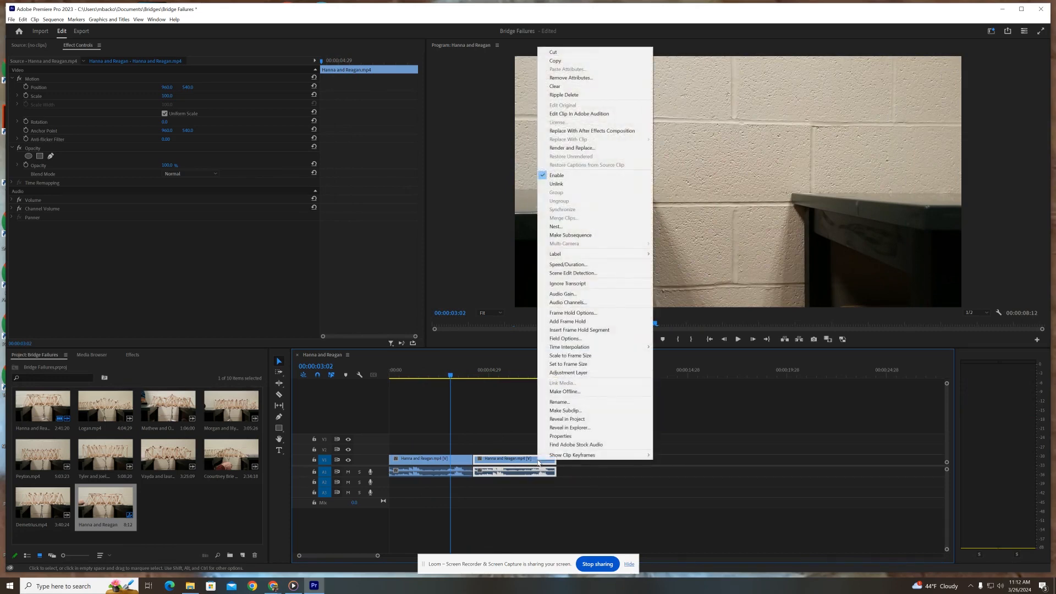
{"action": "left_click", "coordinate": [614, 266]}
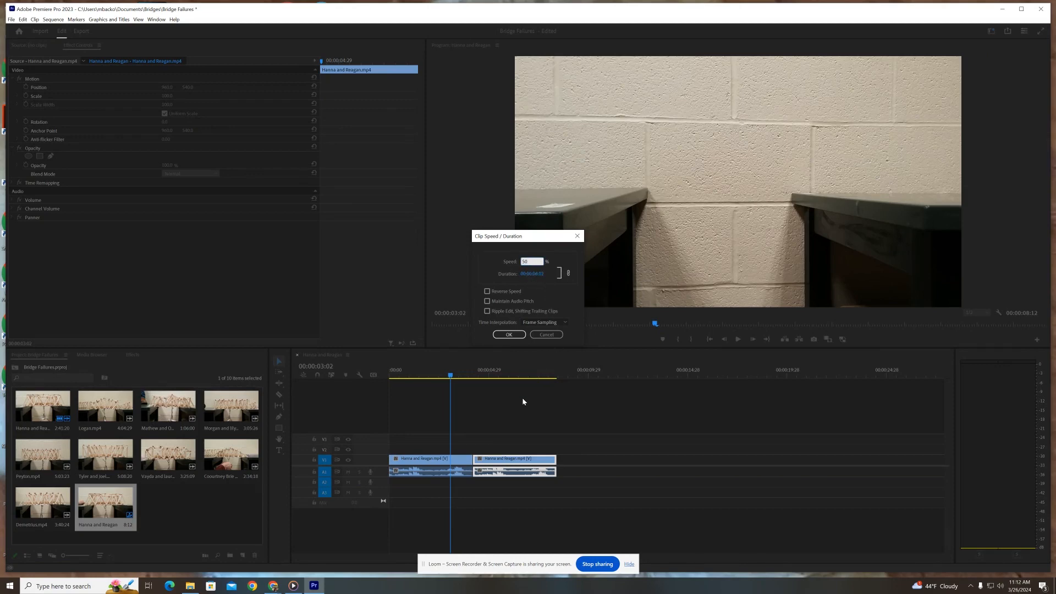
{"action": "left_click", "coordinate": [514, 336]}
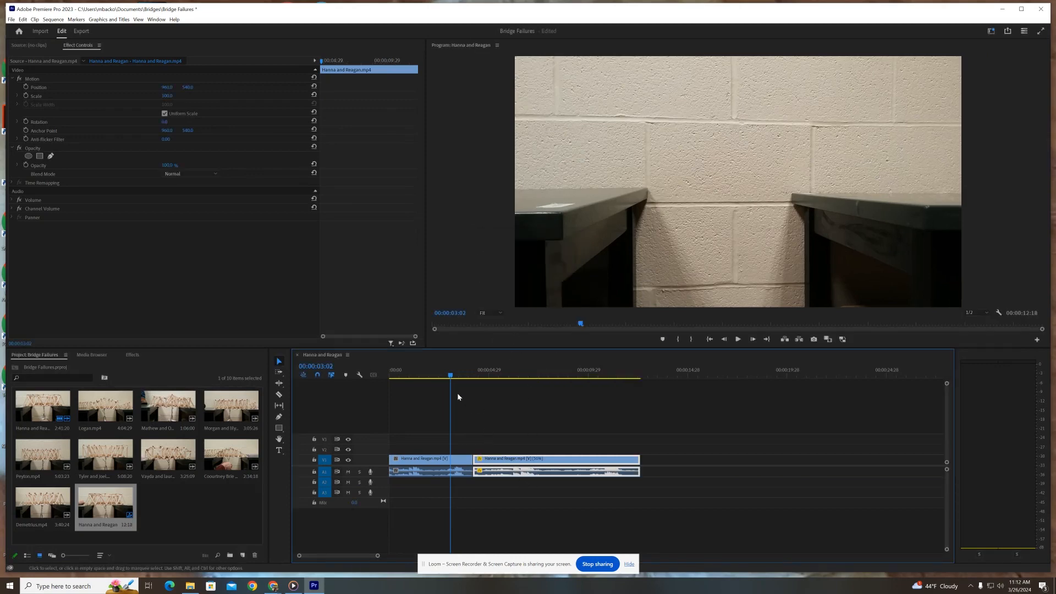
Play the slowed duplicate from 00:00:04:09 to 00:00:08:12 and scrub on to 00:00:11:01.
{"action": "left_click_drag", "start_coordinate": [460, 379], "coordinate": [477, 379]}
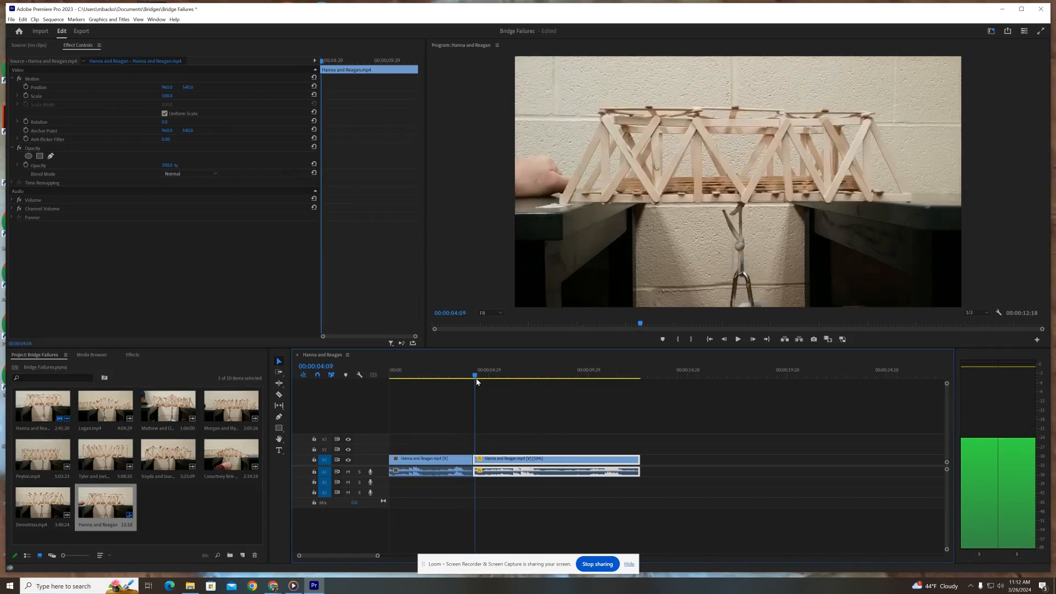
{"action": "left_click", "coordinate": [737, 340]}
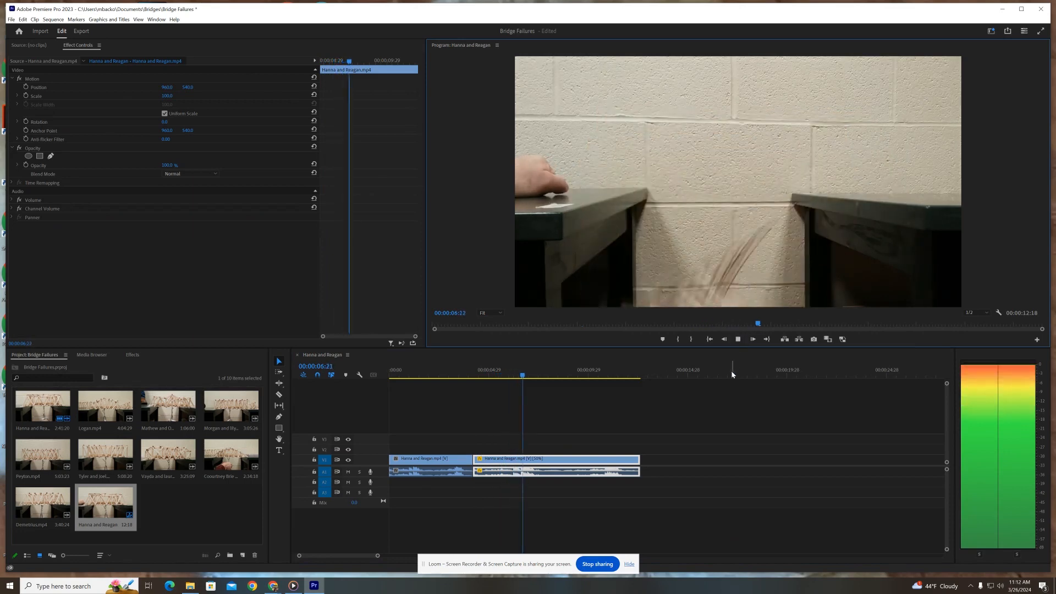
{"action": "left_click", "coordinate": [738, 340]}
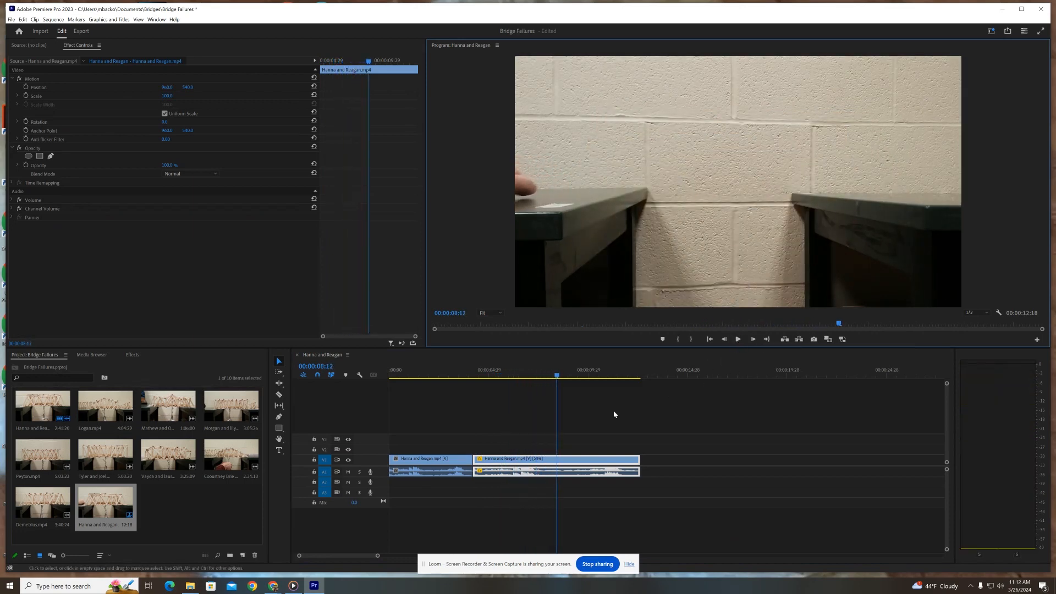
{"action": "left_click_drag", "start_coordinate": [558, 378], "coordinate": [615, 392]}
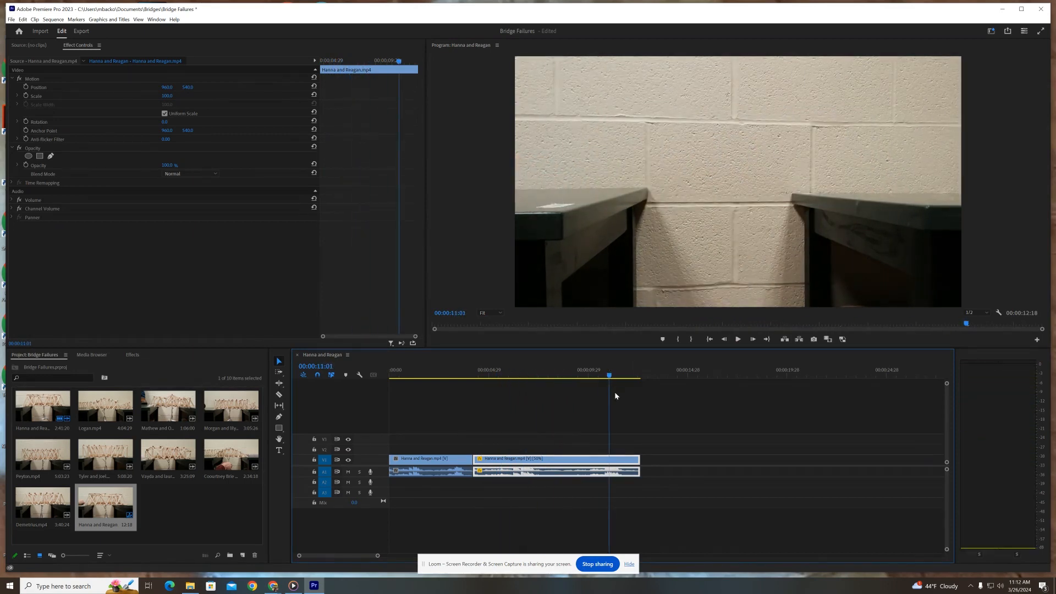
Set the speed of the duplicated collapse clip to 25%.
{"action": "right_click", "coordinate": [593, 459]}
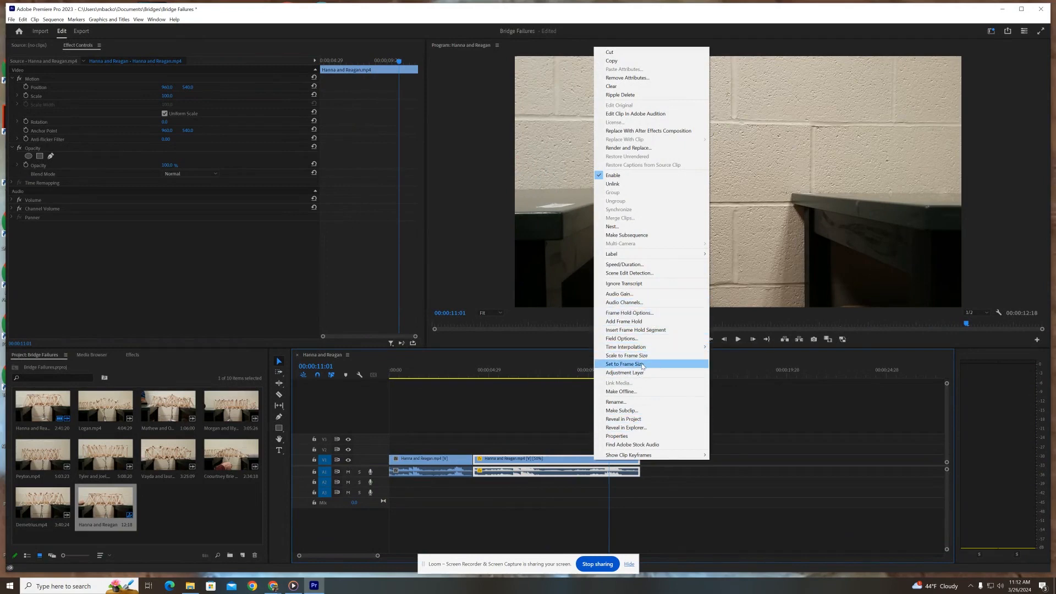
{"action": "left_click", "coordinate": [664, 267]}
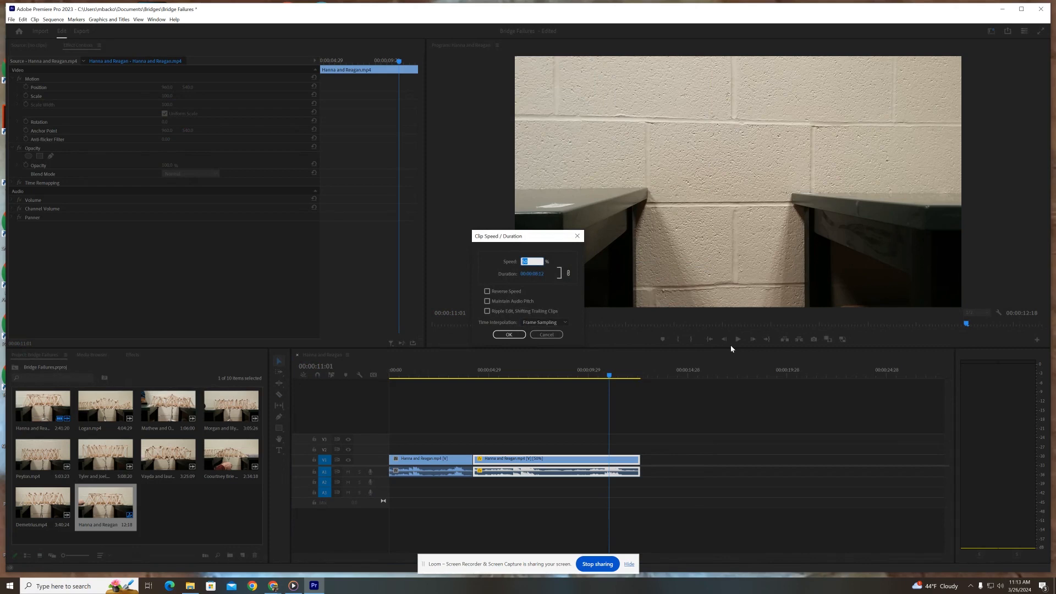
{"action": "left_click", "coordinate": [510, 335]}
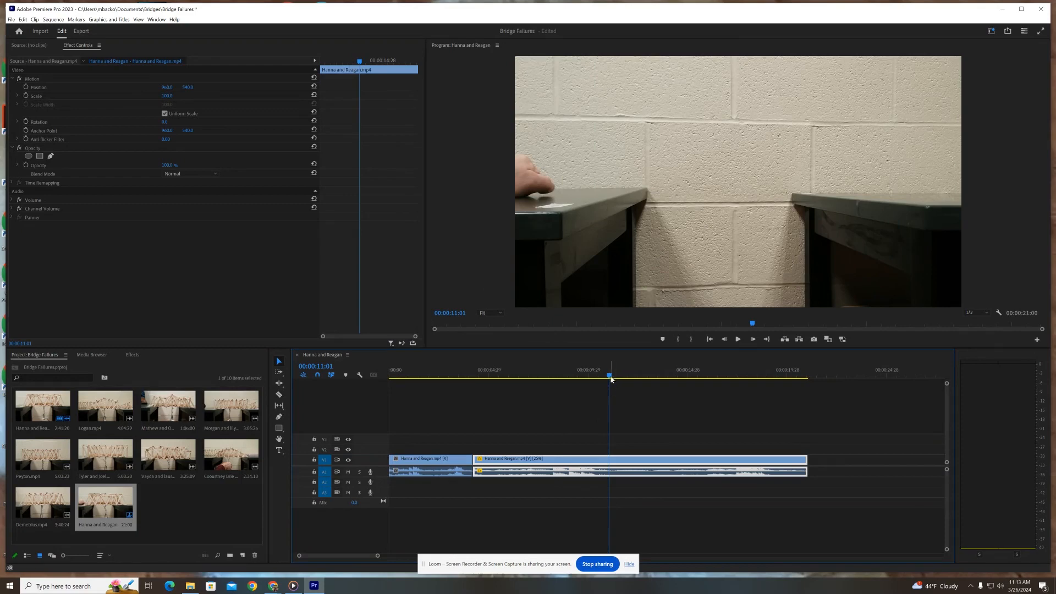
Play the slowed replay from 00:00:04:15 and trim its end back to 00:00:13:00.
{"action": "left_click_drag", "start_coordinate": [611, 378], "coordinate": [486, 381]}
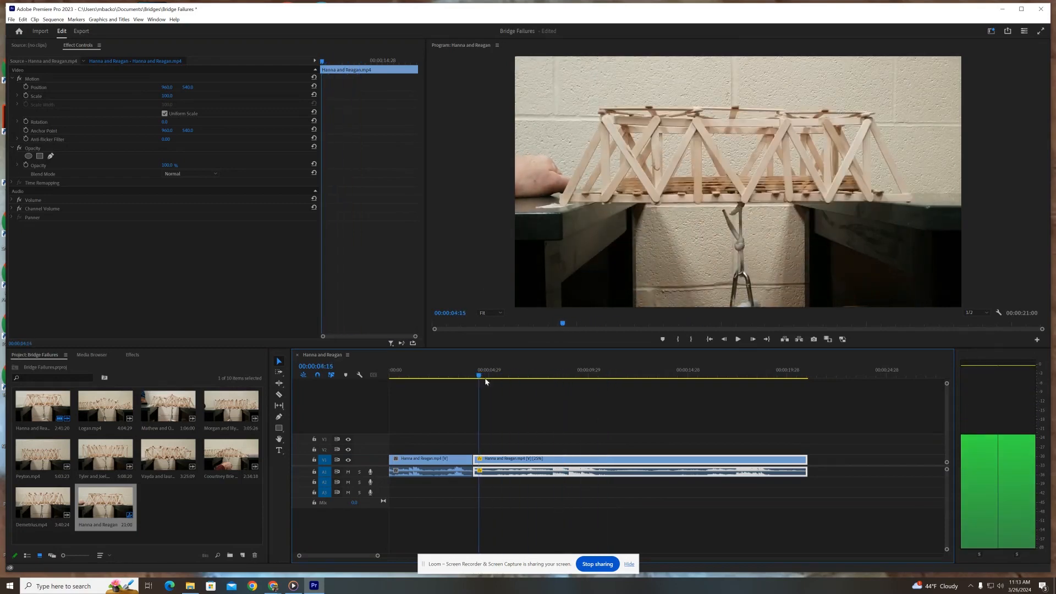
{"action": "left_click", "coordinate": [738, 339]}
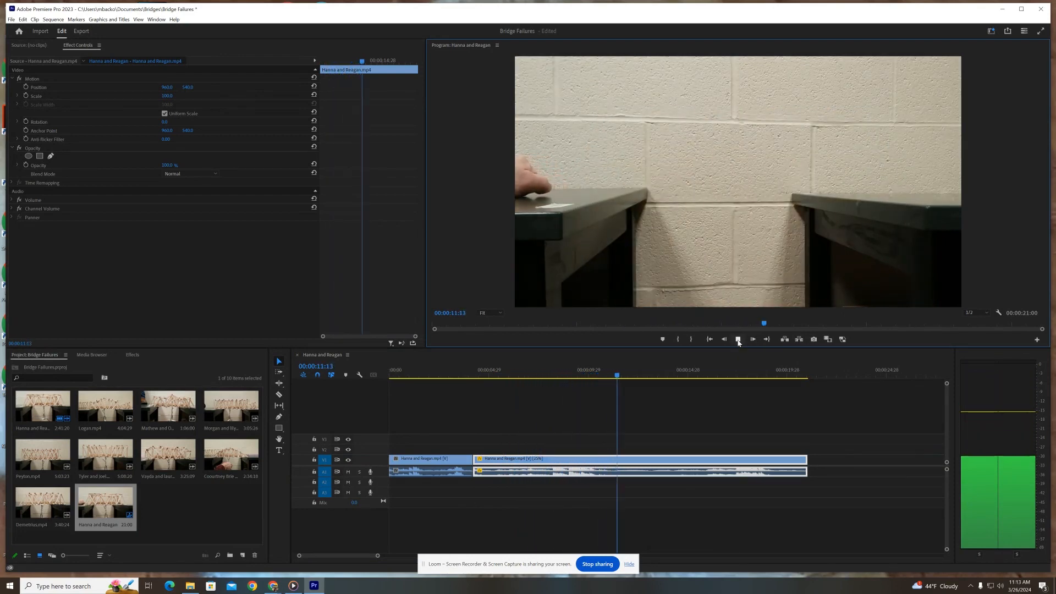
{"action": "left_click", "coordinate": [737, 340]}
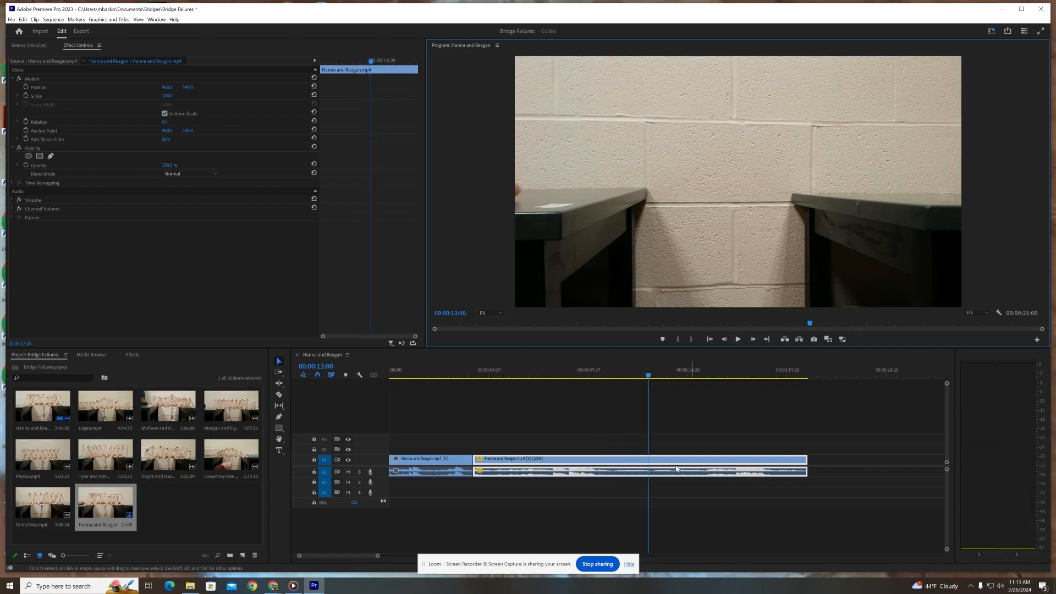
{"action": "left_click_drag", "start_coordinate": [803, 461], "coordinate": [796, 458]}
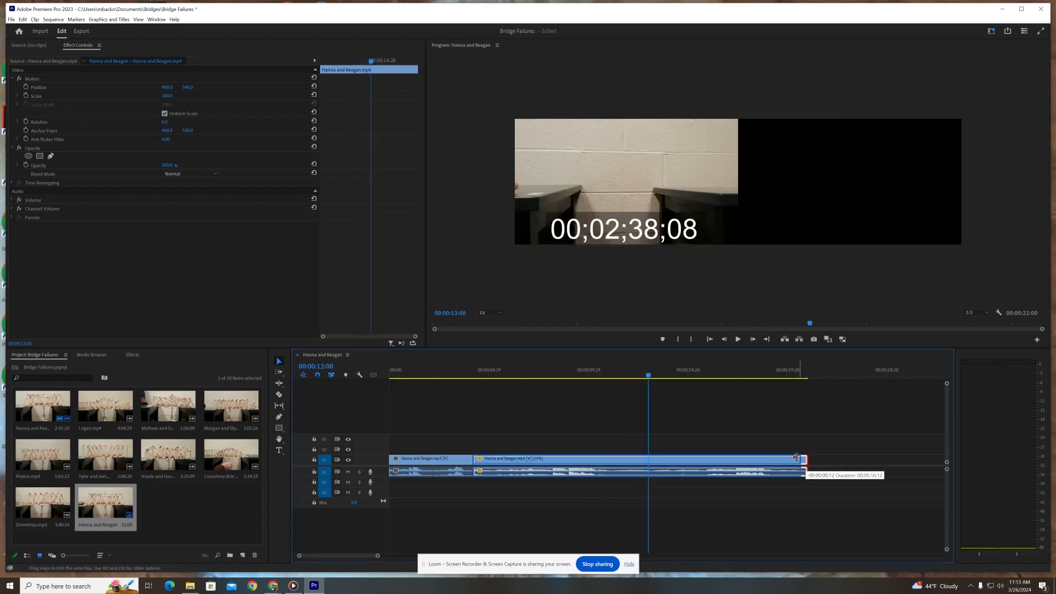
{"action": "left_click_drag", "start_coordinate": [645, 462], "coordinate": [648, 462]}
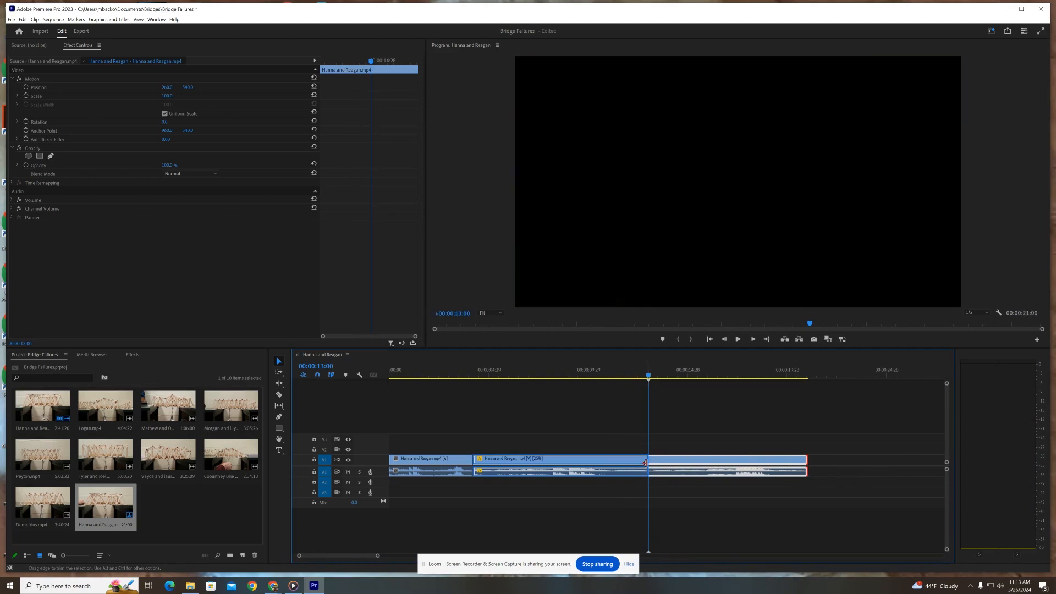
{"action": "left_click_drag", "start_coordinate": [648, 377], "coordinate": [617, 408]}
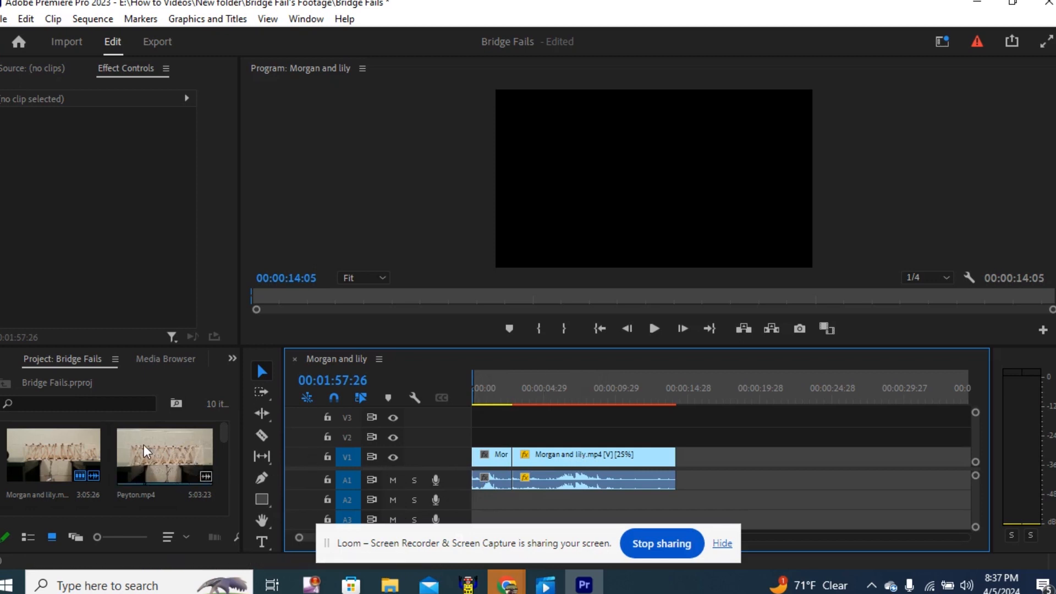
Add the 5:03:23 bridge test clip to the sequence directly after the existing 25% replay.
{"action": "left_click_drag", "start_coordinate": [145, 451], "coordinate": [679, 473]}
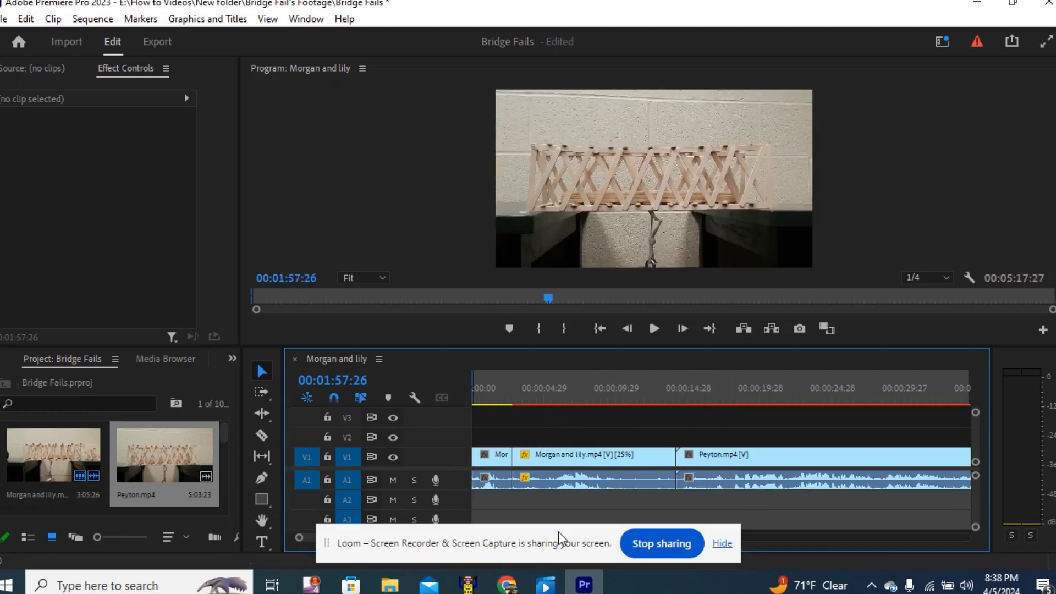
{"action": "left_click_drag", "start_coordinate": [559, 538], "coordinate": [823, 11]}
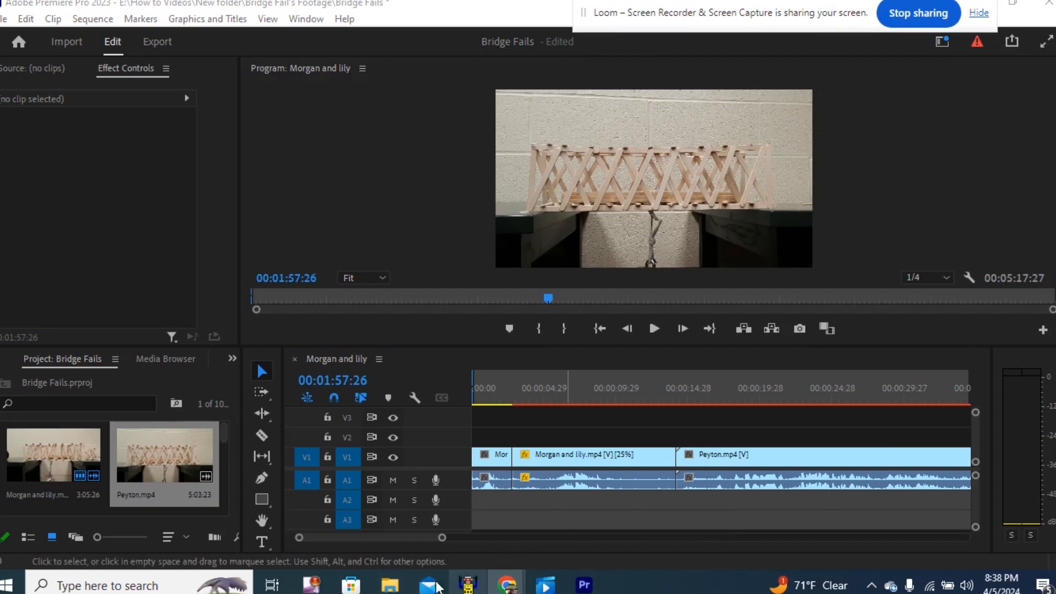
{"action": "left_click_drag", "start_coordinate": [443, 538], "coordinate": [697, 548]}
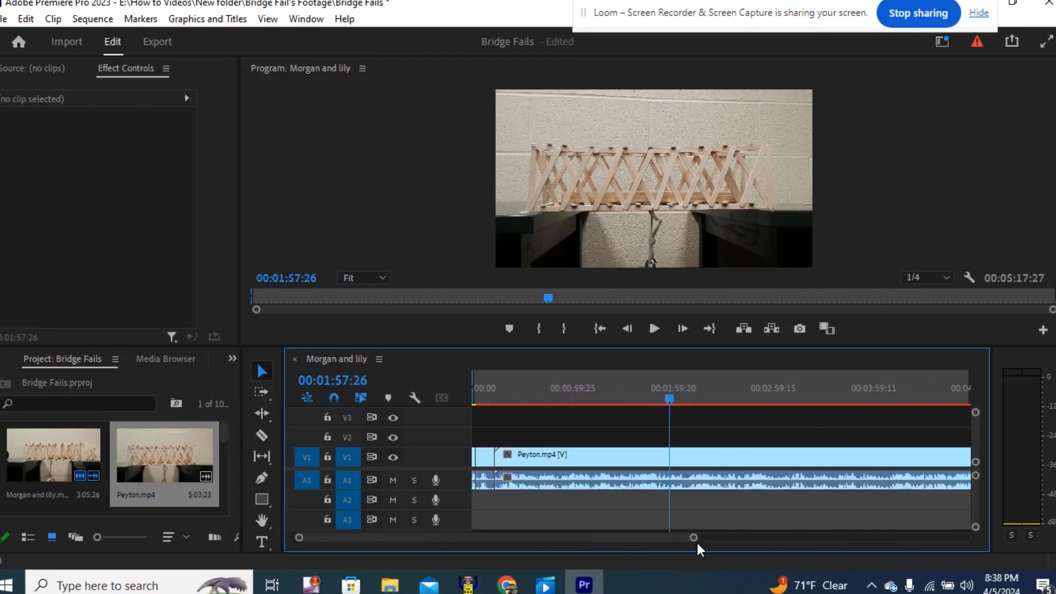
Find the bridge collapse near the end of the added clip and position the playhead just before it at 00:05:13:23.
{"action": "left_click_drag", "start_coordinate": [671, 398], "coordinate": [774, 412]}
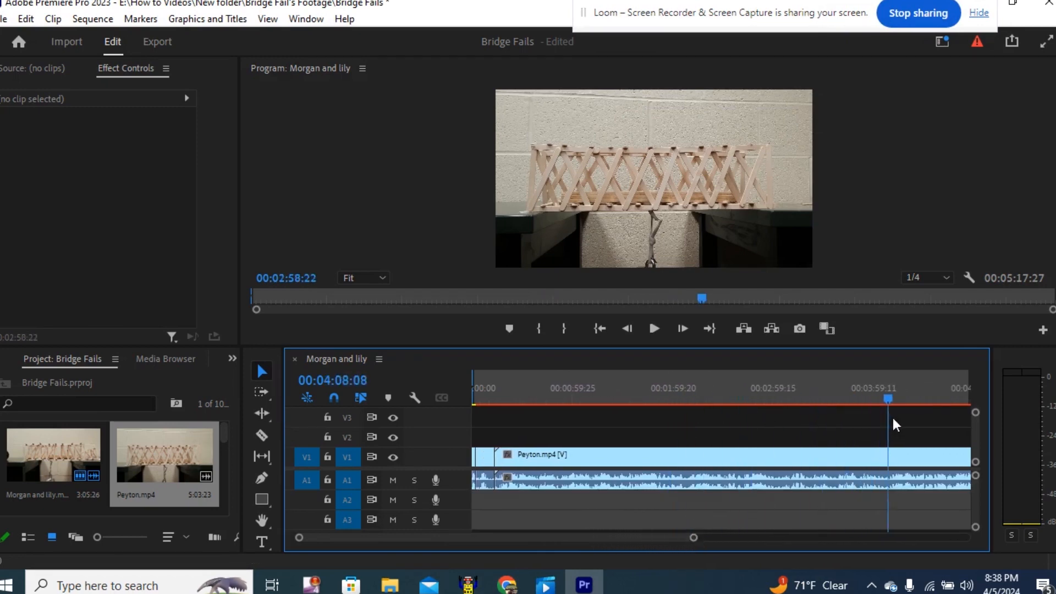
{"action": "left_click_drag", "start_coordinate": [893, 417], "coordinate": [937, 422]}
{"action": "scroll", "coordinate": [686, 457], "scroll_direction": "down", "scroll_amount": 3}
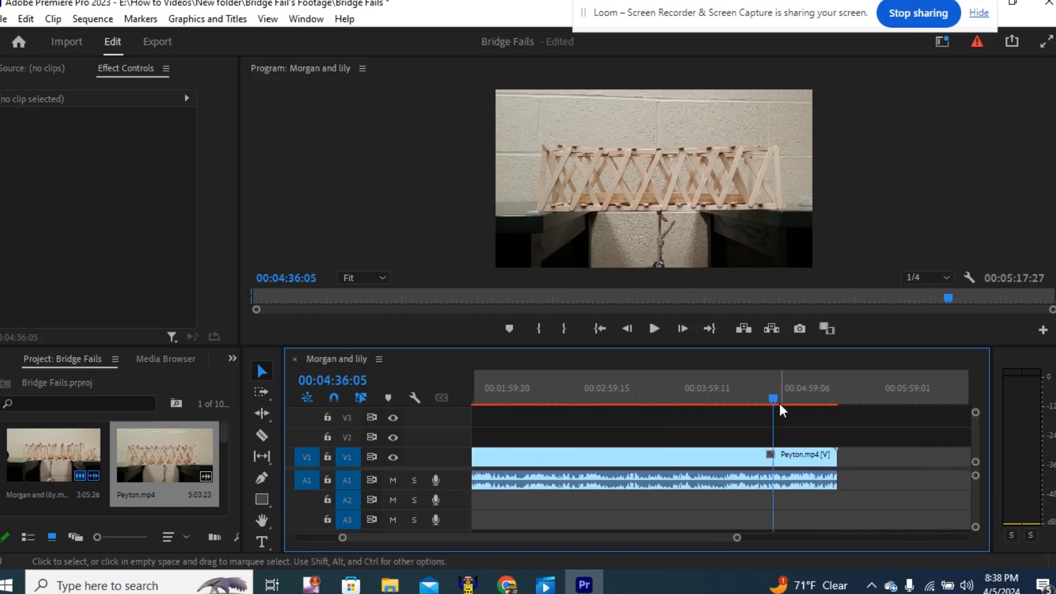
{"action": "left_click_drag", "start_coordinate": [777, 400], "coordinate": [827, 399]}
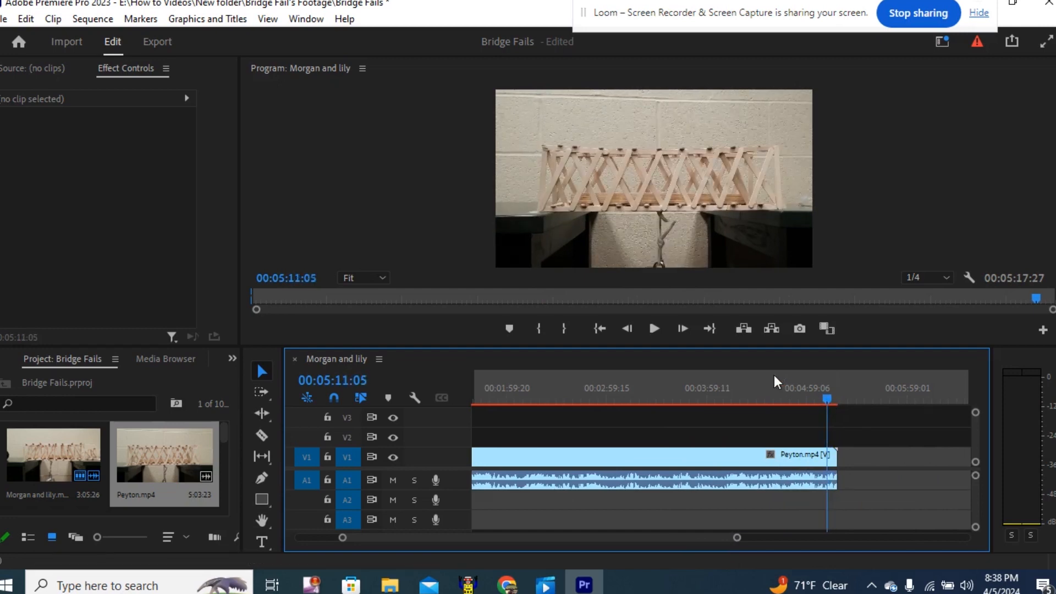
{"action": "left_click", "coordinate": [653, 330]}
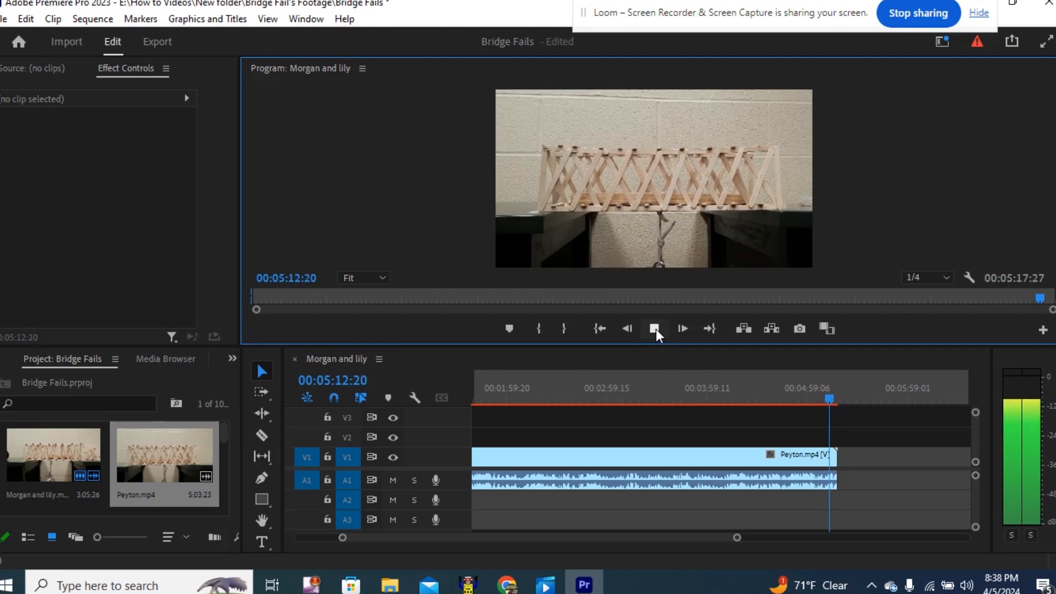
{"action": "left_click", "coordinate": [654, 329]}
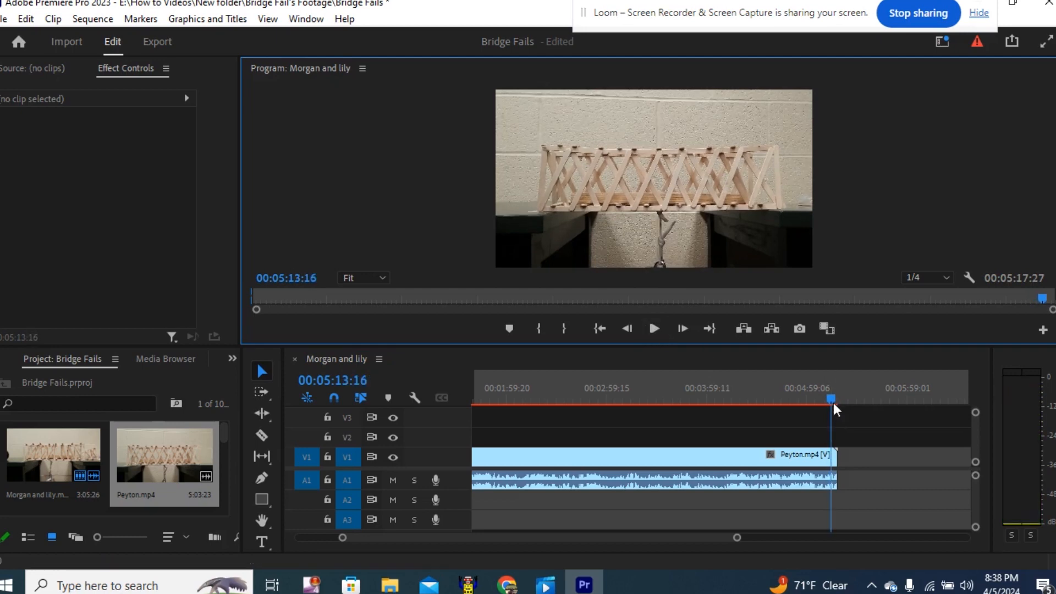
{"action": "left_click_drag", "start_coordinate": [832, 404], "coordinate": [834, 403]}
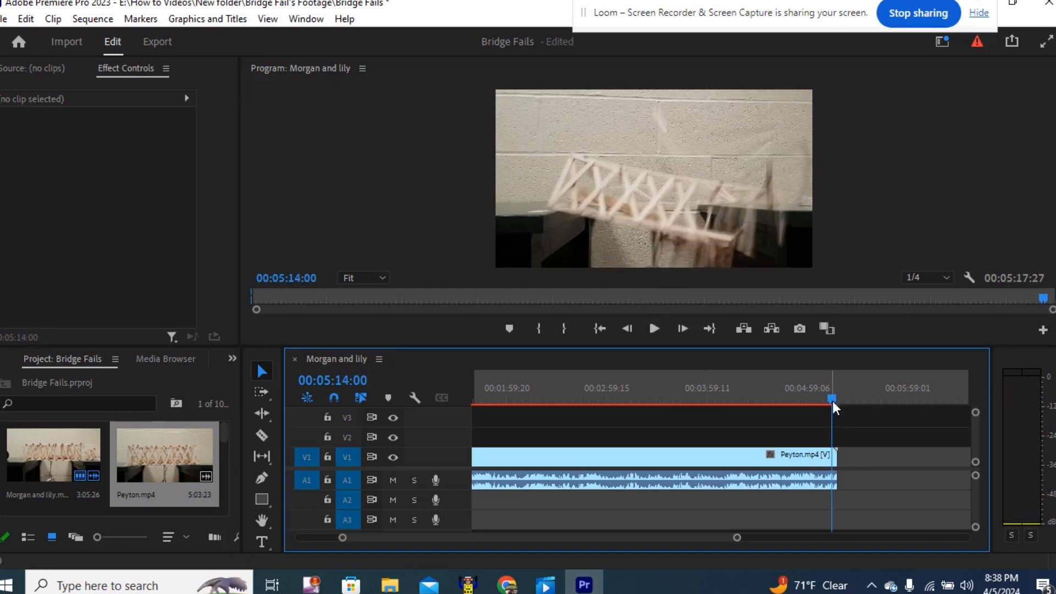
{"action": "key", "text": "Left"}
{"action": "key", "text": "Left"}
{"action": "key", "text": "Left"}
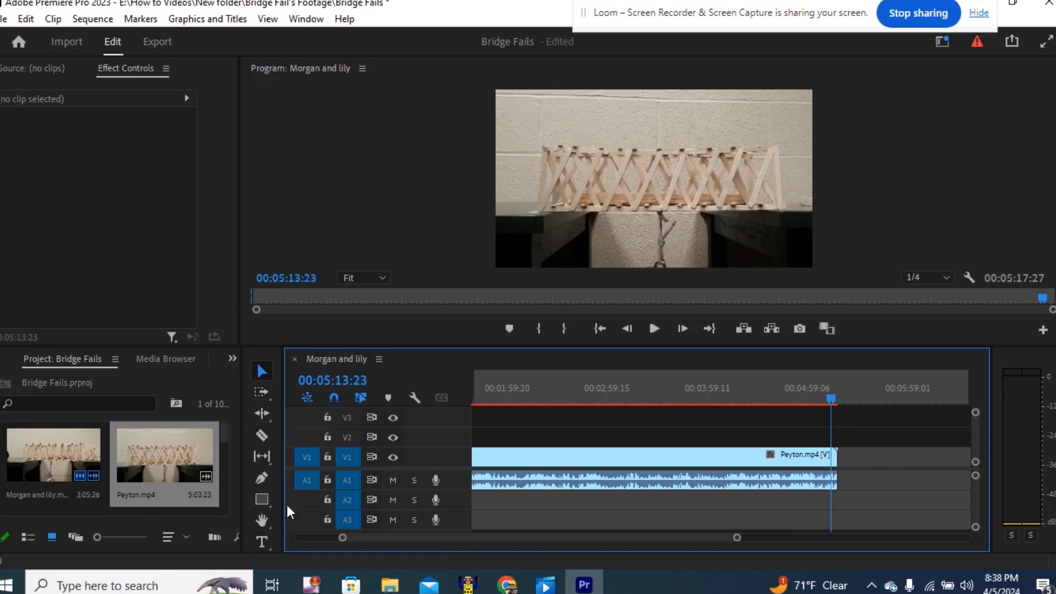
Split the added clip at the playhead with the Razor tool and delete the long segment before the cut.
{"action": "left_click", "coordinate": [262, 439]}
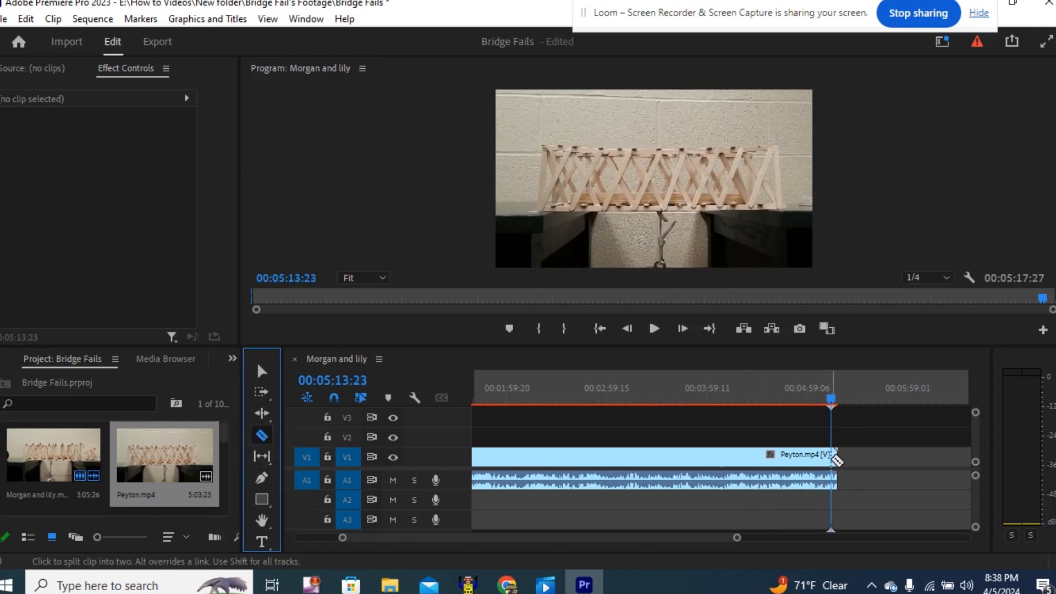
{"action": "left_click", "coordinate": [834, 457]}
{"action": "left_click", "coordinate": [261, 372]}
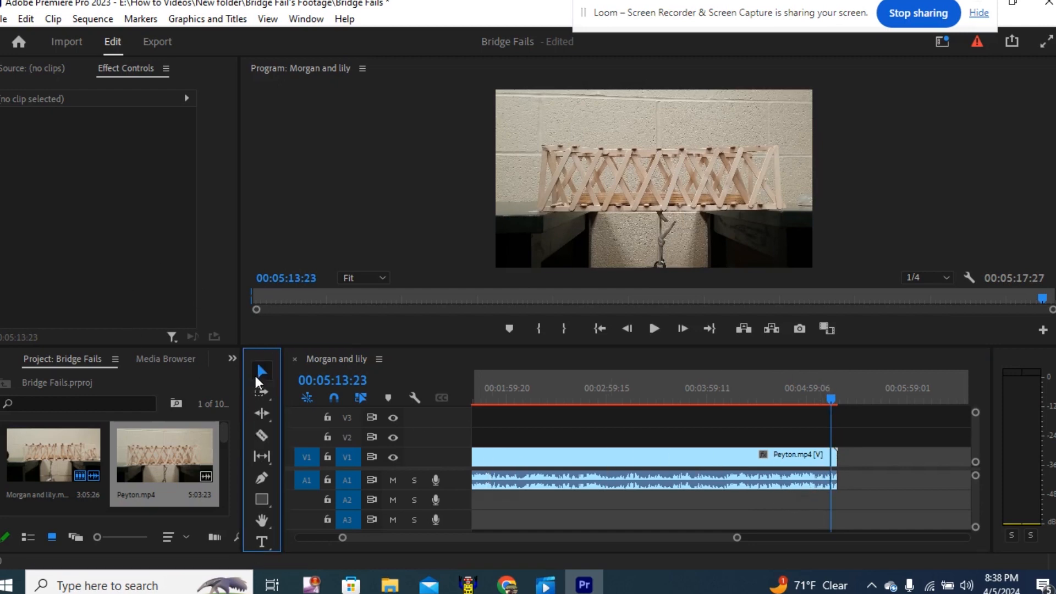
{"action": "left_click", "coordinate": [617, 456]}
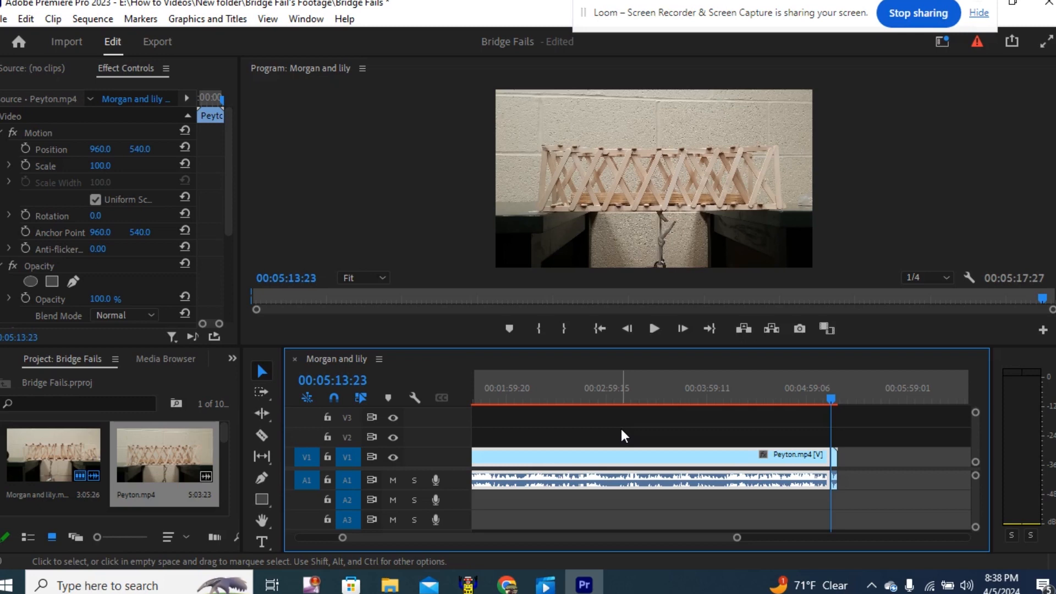
{"action": "key", "text": "Delete"}
Move the remaining collapse segment directly after the previous replay and trim its end to a duration of 00:00:01:18.
{"action": "left_click_drag", "start_coordinate": [835, 459], "coordinate": [496, 465]}
{"action": "left_click_drag", "start_coordinate": [503, 400], "coordinate": [498, 401]}
{"action": "key", "text": "equal"}
{"action": "key", "text": "equal"}
{"action": "key", "text": "equal"}
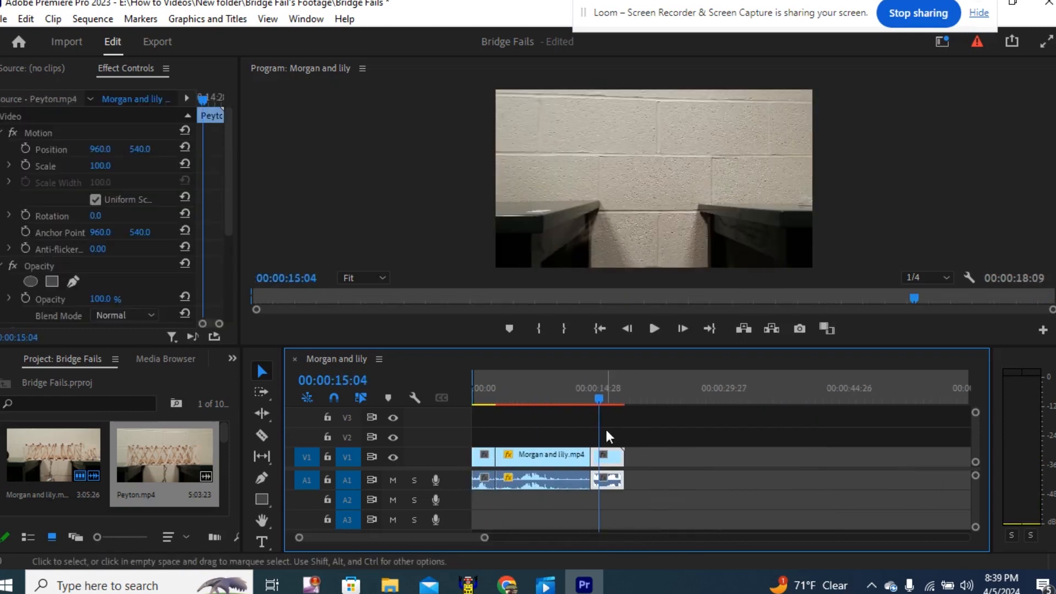
{"action": "left_click_drag", "start_coordinate": [600, 399], "coordinate": [604, 406]}
{"action": "left_click_drag", "start_coordinate": [623, 459], "coordinate": [604, 458]}
Try to place a duplicate of the trimmed collapse clip at 00:00:15:00 and undo it.
{"action": "left_click_drag", "start_coordinate": [605, 399], "coordinate": [597, 400]}
{"action": "left_click_drag", "start_coordinate": [598, 461], "coordinate": [605, 461]}
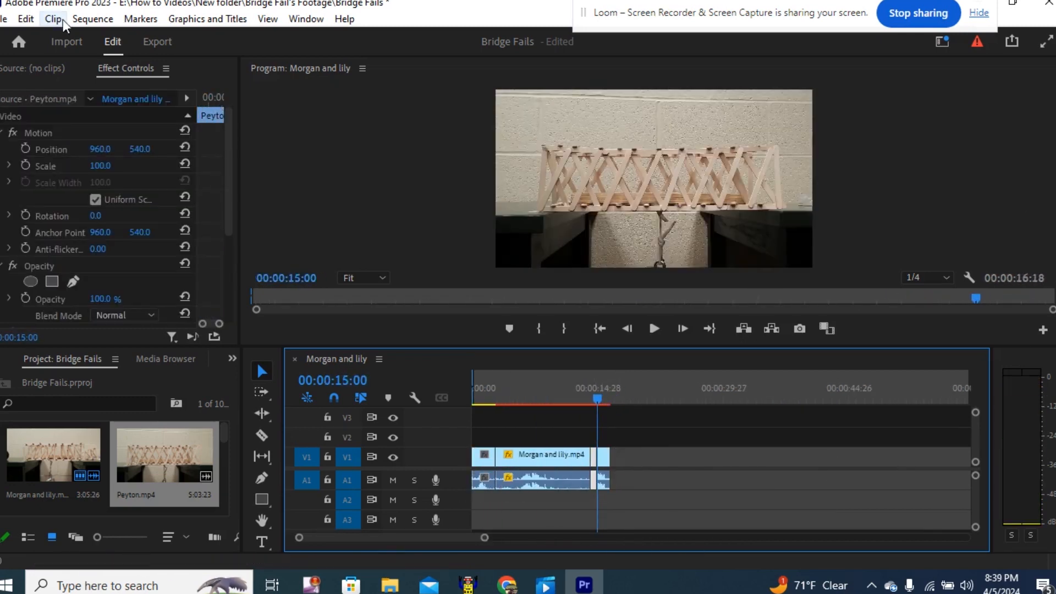
{"action": "left_click", "coordinate": [26, 20]}
{"action": "left_click_drag", "start_coordinate": [485, 537], "coordinate": [372, 538]}
{"action": "left_click_drag", "start_coordinate": [718, 400], "coordinate": [703, 409]}
{"action": "key", "text": "ctrl+z"}
Mark in and out points around the trimmed collapse clip and place a duplicate directly after it.
{"action": "key", "text": "x"}
{"action": "left_click_drag", "start_coordinate": [708, 461], "coordinate": [820, 465]}
Set the speed of the new duplicate clip to 25%.
{"action": "right_click", "coordinate": [849, 461]}
{"action": "left_click", "coordinate": [880, 458]}
{"action": "type", "text": "25"}
{"action": "key", "text": "Return"}
Scrub through the slowed replay and position the playhead near its end at 00:00:21:18.
{"action": "left_click_drag", "start_coordinate": [330, 538], "coordinate": [332, 537]}
{"action": "left_click_drag", "start_coordinate": [622, 400], "coordinate": [869, 400]}
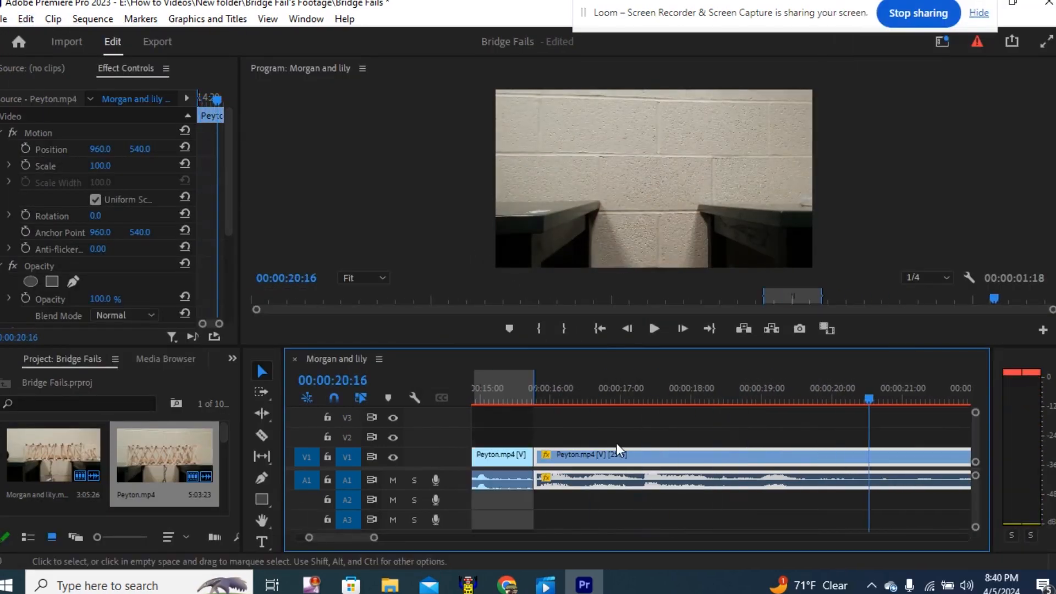
{"action": "left_click_drag", "start_coordinate": [332, 537], "coordinate": [334, 538]}
{"action": "left_click_drag", "start_coordinate": [726, 399], "coordinate": [801, 399]}
Place the 5:08:20 bridge test clip at 00:00:21:18 and move the playhead near that clip's end at 00:05:26:05.
{"action": "left_click_drag", "start_coordinate": [223, 433], "coordinate": [222, 460]}
{"action": "left_click_drag", "start_coordinate": [54, 440], "coordinate": [802, 458]}
{"action": "left_click_drag", "start_coordinate": [374, 537], "coordinate": [740, 538]}
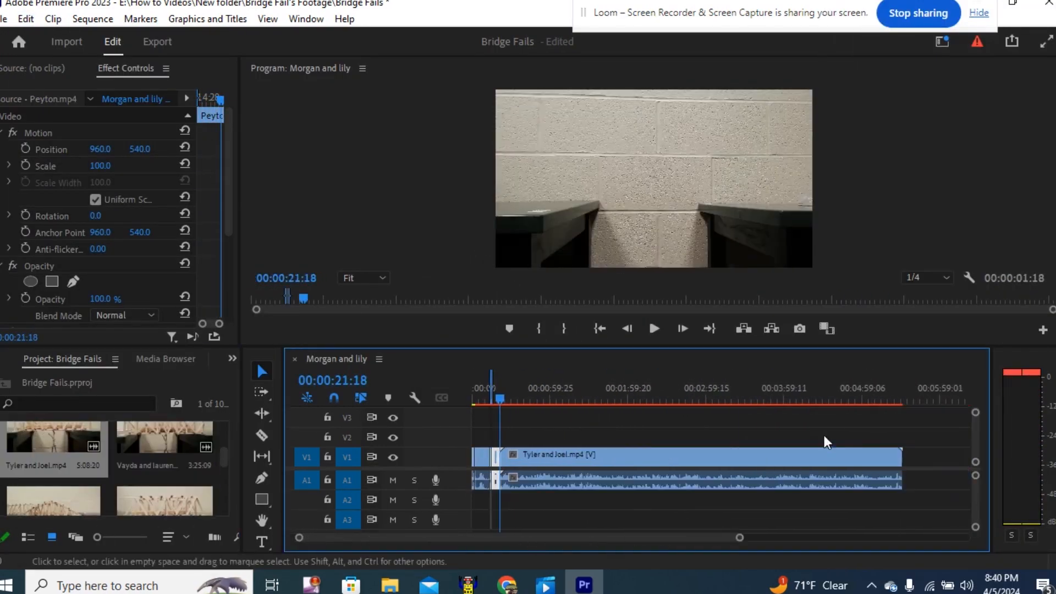
{"action": "left_click_drag", "start_coordinate": [875, 400], "coordinate": [898, 421]}
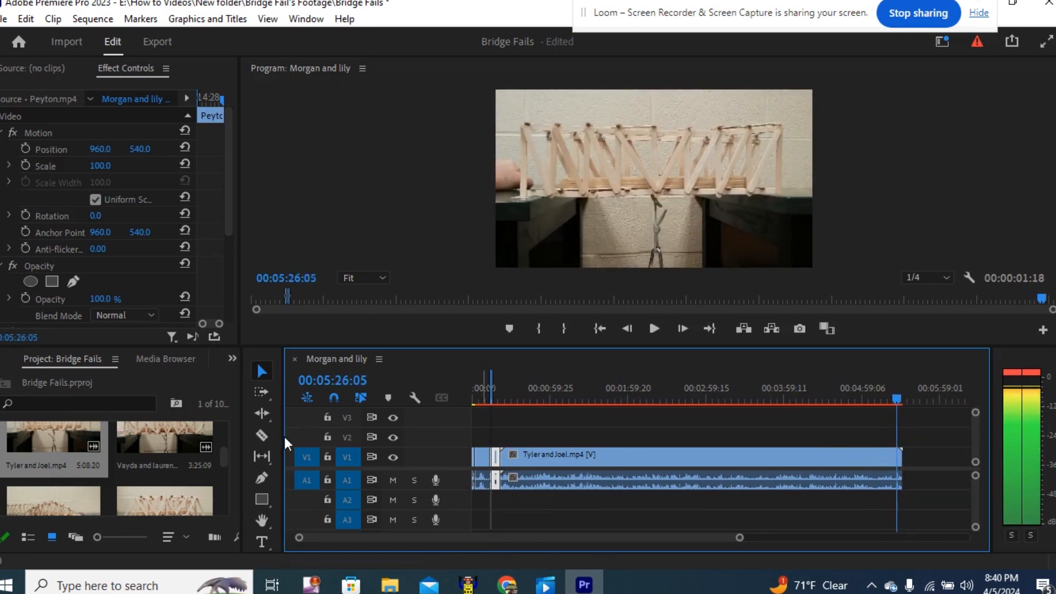
Split the 5:08:20 clip at 00:05:26:05, delete the part before the cut, and move the remaining piece against the preceding replay.
{"action": "left_click", "coordinate": [262, 435]}
{"action": "left_click", "coordinate": [897, 458]}
{"action": "left_click", "coordinate": [262, 371]}
{"action": "left_click", "coordinate": [801, 462]}
{"action": "key", "text": "Delete"}
{"action": "left_click_drag", "start_coordinate": [900, 475], "coordinate": [504, 477]}
{"action": "left_click_drag", "start_coordinate": [740, 538], "coordinate": [467, 538]}
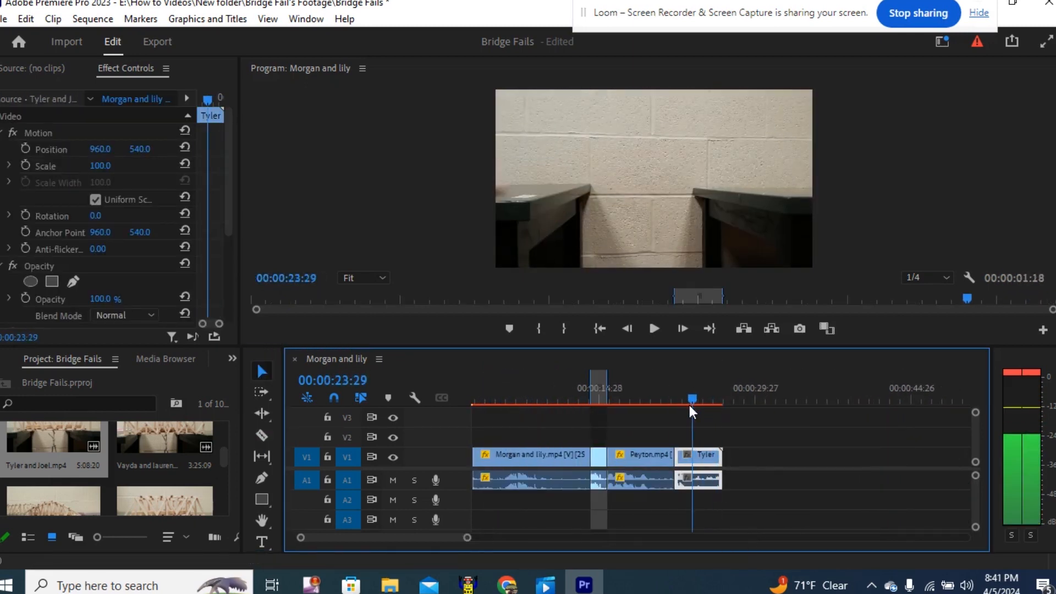
Trim the 5:08:20 clip's remaining piece to its collapse and follow it with a duplicate at 25% speed.
{"action": "left_click_drag", "start_coordinate": [692, 412], "coordinate": [698, 411]}
{"action": "mouse_move", "coordinate": [720, 477]}
{"action": "left_mouse_down"}
{"action": "mouse_move", "coordinate": [698, 478]}
{"action": "mouse_move", "coordinate": [710, 478]}
{"action": "left_mouse_up"}
{"action": "right_click", "coordinate": [710, 478]}
{"action": "left_click", "coordinate": [754, 358]}
{"action": "type", "text": "25"}
{"action": "key", "text": "Return"}
Shorten the slowed replay's end to 00:00:31:21 and place the 3:25:09 bridge test clip after it.
{"action": "left_click_drag", "start_coordinate": [699, 400], "coordinate": [774, 400]}
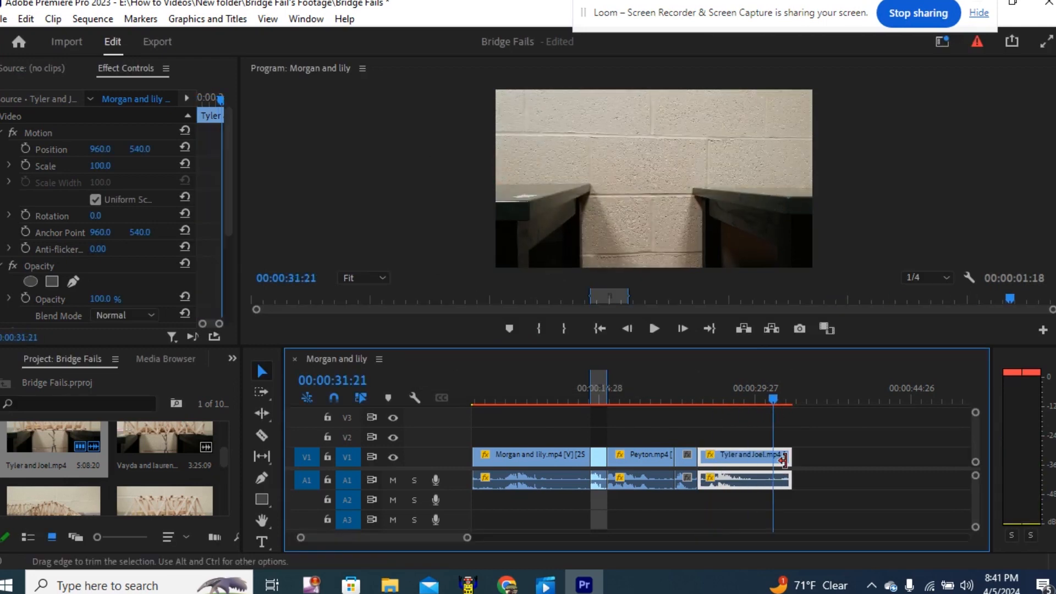
{"action": "left_click_drag", "start_coordinate": [785, 461], "coordinate": [770, 461]}
{"action": "left_click_drag", "start_coordinate": [164, 439], "coordinate": [776, 474]}
Split the 3:25:09 clip just before its collapse, delete the earlier part, and close the gap to the preceding replay.
{"action": "left_click_drag", "start_coordinate": [384, 538], "coordinate": [499, 538]}
{"action": "left_click_drag", "start_coordinate": [701, 401], "coordinate": [724, 415]}
{"action": "left_click", "coordinate": [261, 435]}
{"action": "left_click", "coordinate": [724, 463]}
{"action": "left_click", "coordinate": [262, 371]}
{"action": "left_click", "coordinate": [682, 463]}
{"action": "key", "text": "Delete"}
{"action": "left_click_drag", "start_coordinate": [768, 468], "coordinate": [439, 471]}
{"action": "left_click_drag", "start_coordinate": [582, 538], "coordinate": [711, 538]}
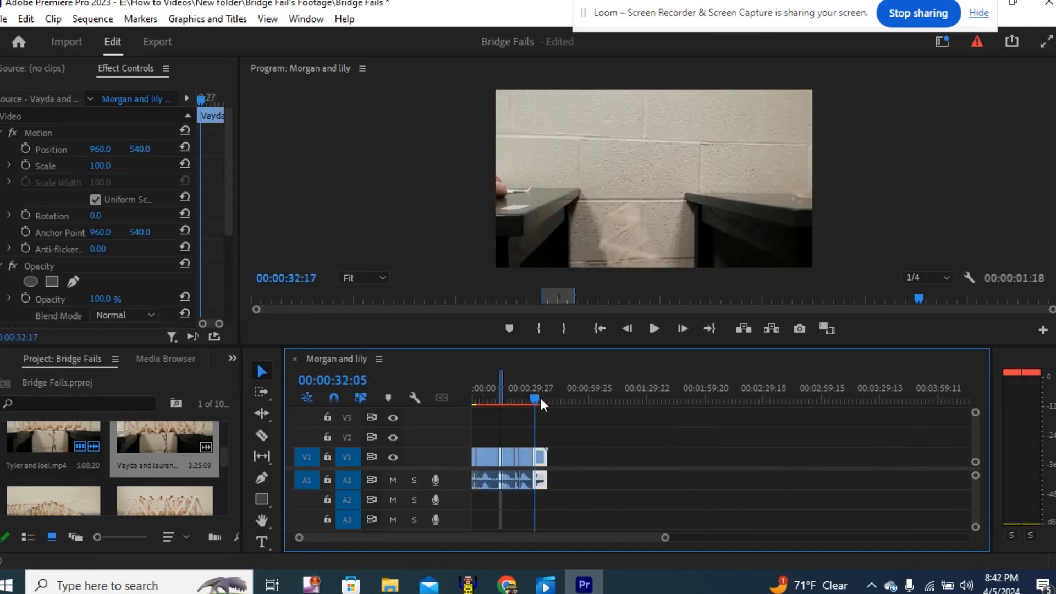
Trim the end of the 3:25:09 clip's remaining piece after the collapse and play it back.
{"action": "left_click_drag", "start_coordinate": [541, 401], "coordinate": [540, 401]}
{"action": "left_click_drag", "start_coordinate": [547, 459], "coordinate": [539, 459]}
{"action": "left_click_drag", "start_coordinate": [665, 538], "coordinate": [482, 539]}
{"action": "left_click_drag", "start_coordinate": [715, 400], "coordinate": [698, 412]}
{"action": "left_click", "coordinate": [654, 328]}
Duplicate the trimmed 3:25:09 clip directly after itself and set the duplicate's speed to 25%.
{"action": "key", "text": "ctrl+r"}
{"action": "left_click_drag", "start_coordinate": [716, 477], "coordinate": [716, 456]}
{"action": "key", "text": "Escape"}
{"action": "key", "text": "ctrl+r"}
{"action": "type", "text": "25"}
{"action": "key", "text": "Return"}
Place the next bridge test clip from the project after the replay and position the playhead just before its collapse.
{"action": "left_click_drag", "start_coordinate": [54, 500], "coordinate": [784, 462]}
{"action": "left_click", "coordinate": [571, 400]}
{"action": "left_click", "coordinate": [725, 400]}
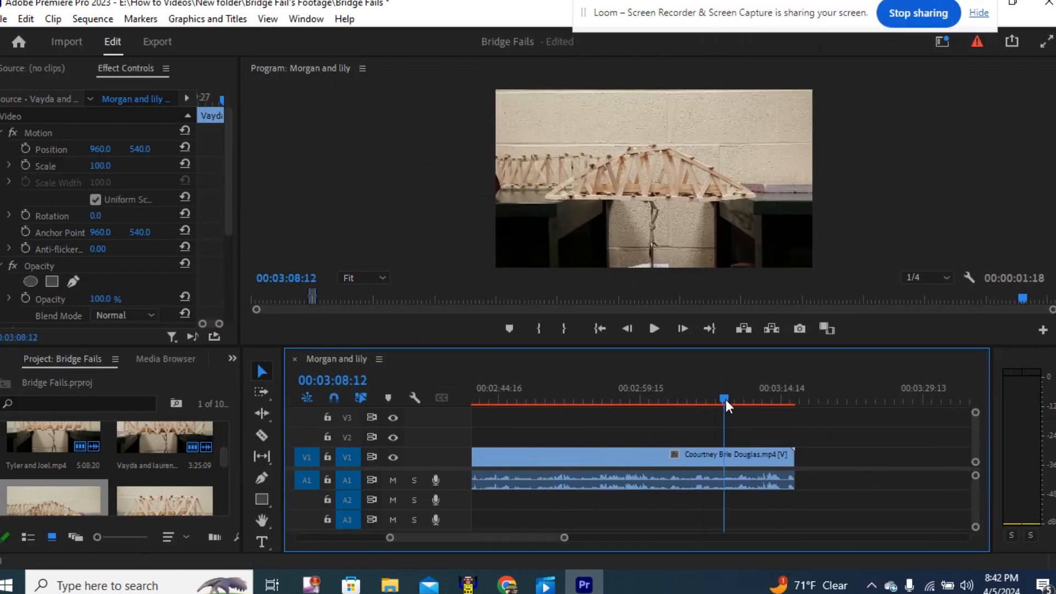
{"action": "left_click_drag", "start_coordinate": [725, 402], "coordinate": [764, 417]}
Split the newly placed clip at the playhead and delete the part before the cut.
{"action": "left_click", "coordinate": [262, 435]}
{"action": "left_click", "coordinate": [762, 461]}
{"action": "left_click", "coordinate": [262, 371]}
{"action": "left_click", "coordinate": [683, 461]}
{"action": "key", "text": "Delete"}
Move the remaining collapse piece against the preceding replay and play it back.
{"action": "left_click_drag", "start_coordinate": [565, 538], "coordinate": [623, 538]}
{"action": "left_click_drag", "start_coordinate": [727, 476], "coordinate": [561, 458]}
{"action": "left_click", "coordinate": [557, 400]}
{"action": "left_click", "coordinate": [655, 329]}
{"action": "left_click", "coordinate": [654, 329]}
{"action": "left_click", "coordinate": [542, 512]}
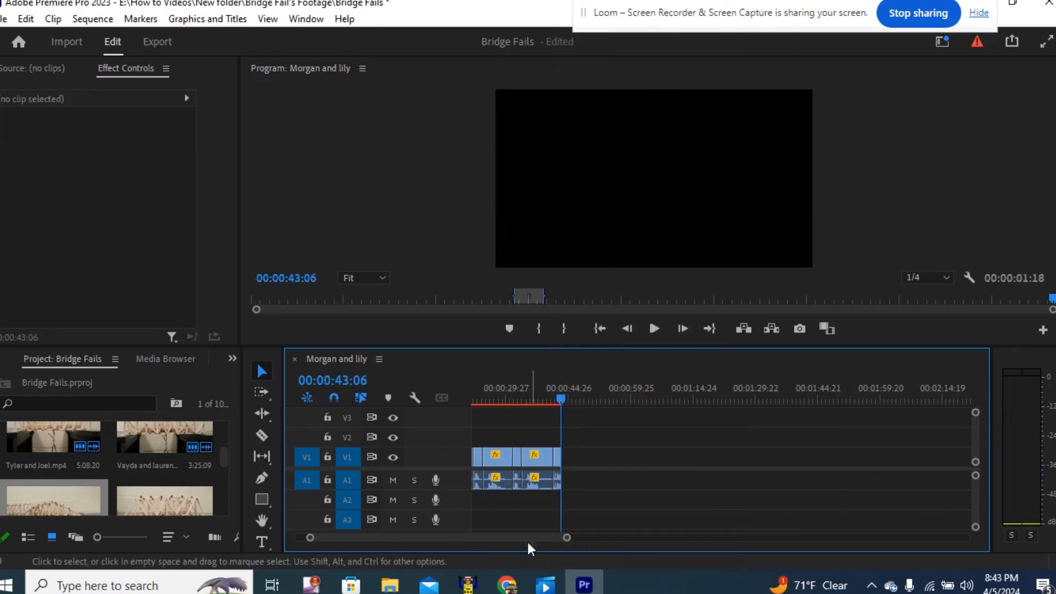
Duplicate the trimmed collapse clip directly after itself, set the duplicate's speed to 25%, and scrub through the replay.
{"action": "left_click_drag", "start_coordinate": [567, 538], "coordinate": [478, 538]}
{"action": "left_click", "coordinate": [706, 458]}
{"action": "left_click_drag", "start_coordinate": [706, 478], "coordinate": [725, 478]}
{"action": "right_click", "coordinate": [724, 459]}
{"action": "left_click", "coordinate": [757, 460]}
{"action": "type", "text": "25"}
{"action": "key", "text": "Return"}
{"action": "left_click_drag", "start_coordinate": [715, 400], "coordinate": [733, 400]}
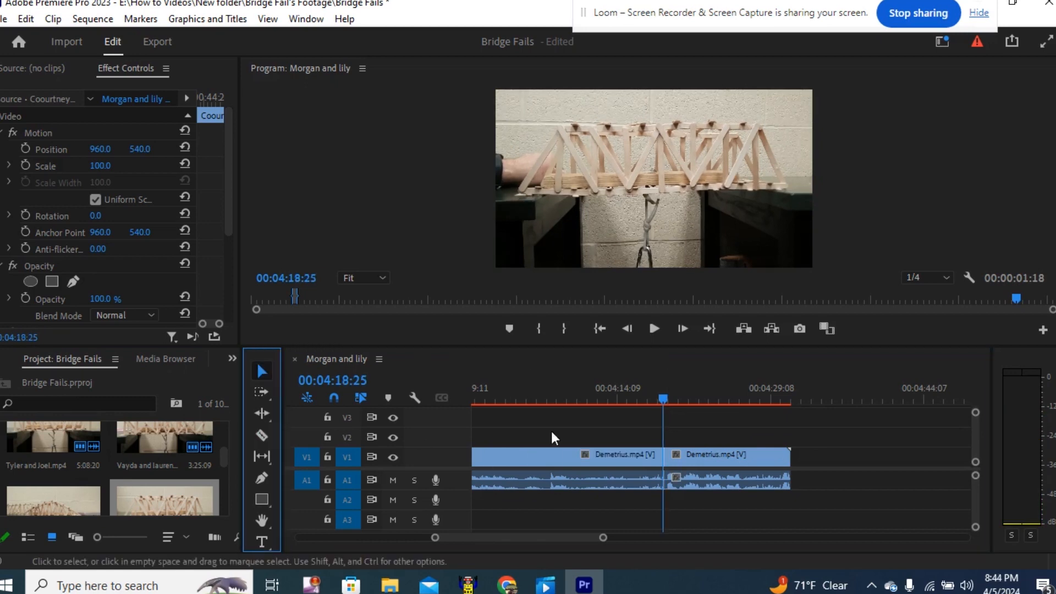
Play and scrub around the 00:04:18:25 cut of the next bridge test clip to locate its collapse.
{"action": "left_click_drag", "start_coordinate": [556, 456], "coordinate": [714, 460]}
{"action": "left_click", "coordinate": [666, 400]}
{"action": "key", "text": "space"}
{"action": "left_click", "coordinate": [661, 400]}
{"action": "left_click", "coordinate": [619, 400]}
{"action": "left_click", "coordinate": [611, 400]}
{"action": "key", "text": "space"}
{"action": "left_click", "coordinate": [631, 400]}
Trim that bridge test clip to its collapse and place a 25% speed duplicate directly after it.
{"action": "left_click_drag", "start_coordinate": [633, 458], "coordinate": [618, 457]}
{"action": "key", "text": "space"}
{"action": "key", "text": "space"}
{"action": "left_click_drag", "start_coordinate": [758, 458], "coordinate": [664, 458]}
{"action": "left_click_drag", "start_coordinate": [639, 459], "coordinate": [611, 459]}
{"action": "left_click_drag", "start_coordinate": [612, 460], "coordinate": [666, 467]}
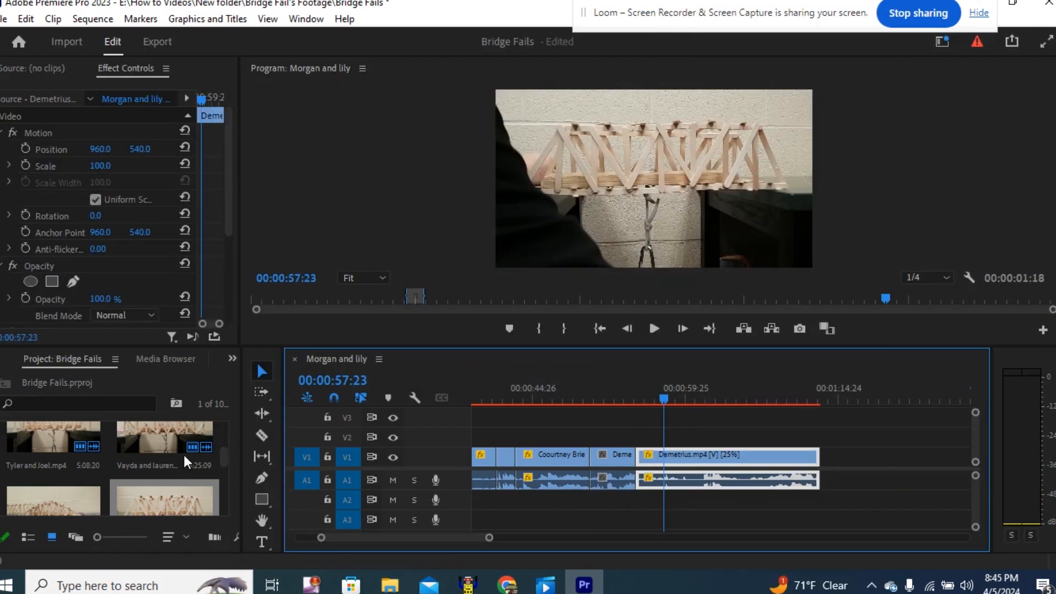
Place the 2:41:20 bridge test clip after the last replay and move the playhead to 00:03:45:26.
{"action": "left_click_drag", "start_coordinate": [54, 440], "coordinate": [836, 456]}
{"action": "scroll", "coordinate": [852, 504], "scroll_direction": "down", "scroll_amount": 10}
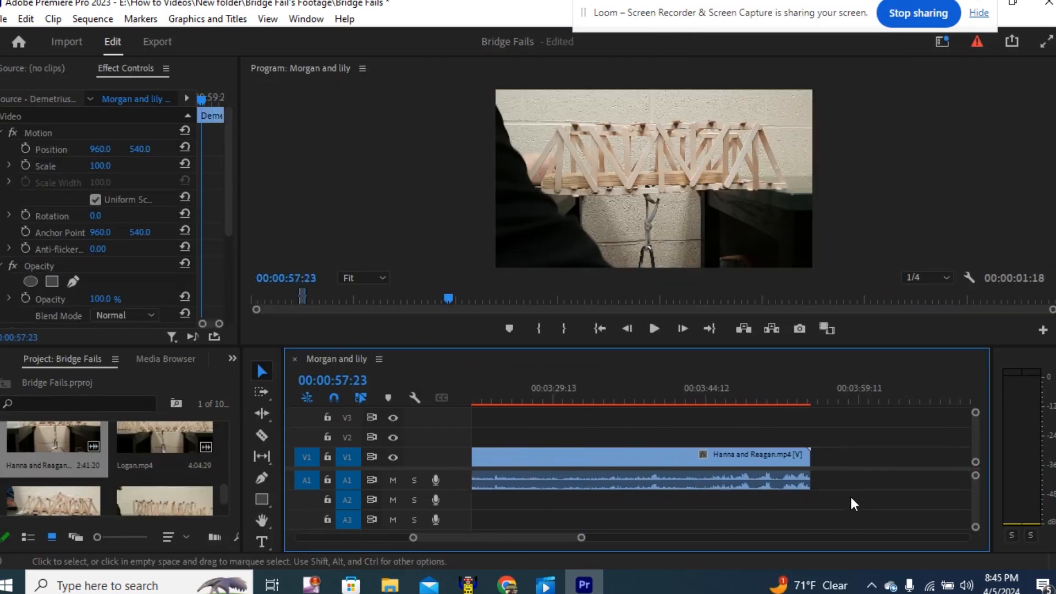
{"action": "left_click", "coordinate": [737, 400]}
{"action": "left_click", "coordinate": [718, 400]}
Trim away the 2:41:20 clip before the playhead and move the remaining piece against the preceding replay.
{"action": "key", "text": "ctrl+alt+q"}
{"action": "key", "text": "minus"}
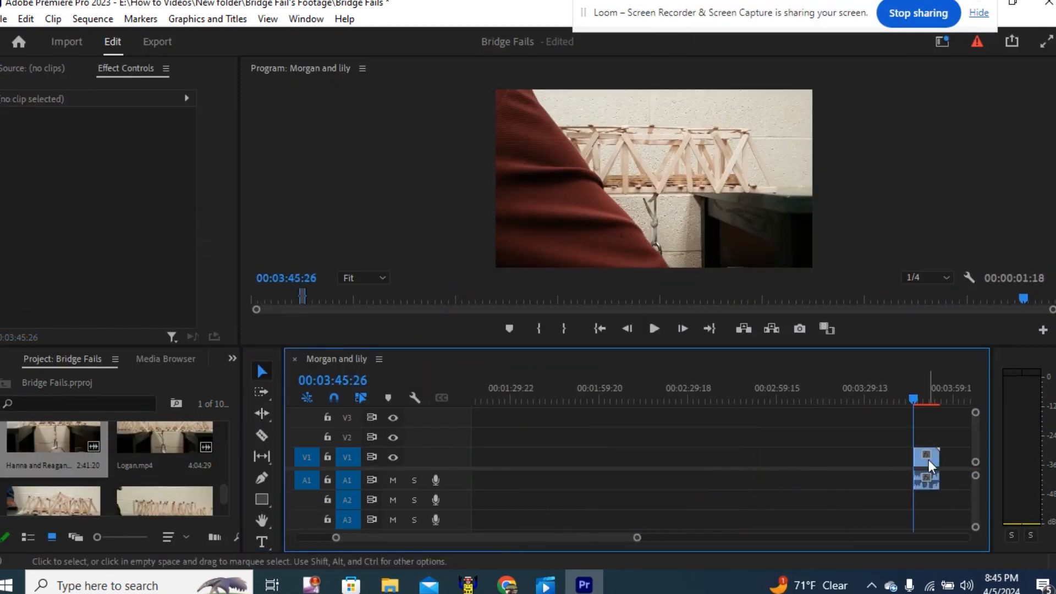
{"action": "left_click_drag", "start_coordinate": [928, 467], "coordinate": [582, 494]}
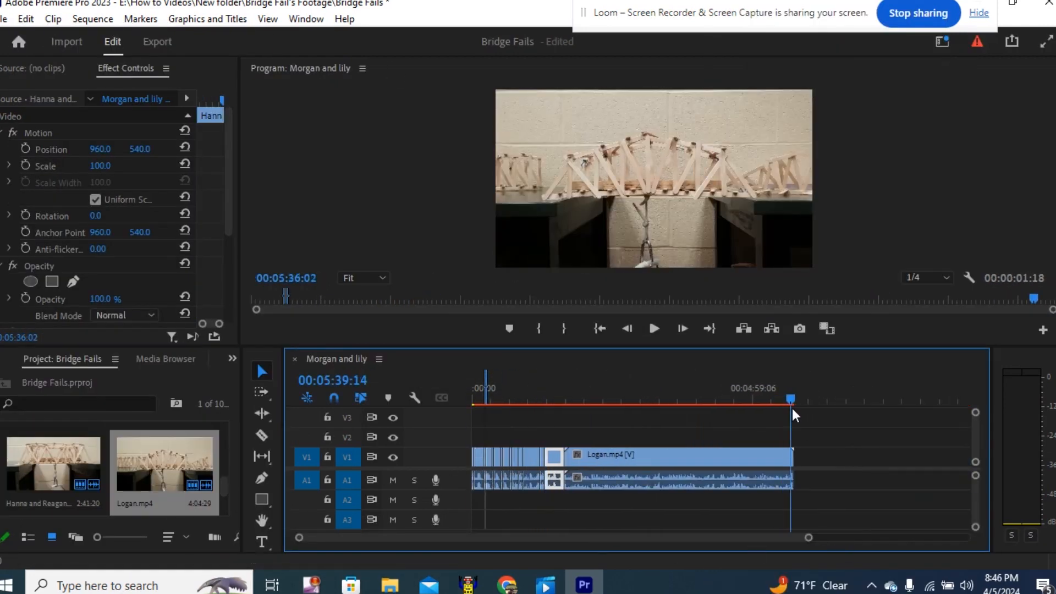
Trim the 4:04:29 clip to its collapse, move it against the preceding replay, and apply a 25% speed replay.
{"action": "mouse_move", "coordinate": [792, 410]}
{"action": "left_mouse_down"}
{"action": "mouse_move", "coordinate": [761, 405]}
{"action": "mouse_move", "coordinate": [787, 406]}
{"action": "left_mouse_up"}
{"action": "left_click_drag", "start_coordinate": [789, 456], "coordinate": [464, 479]}
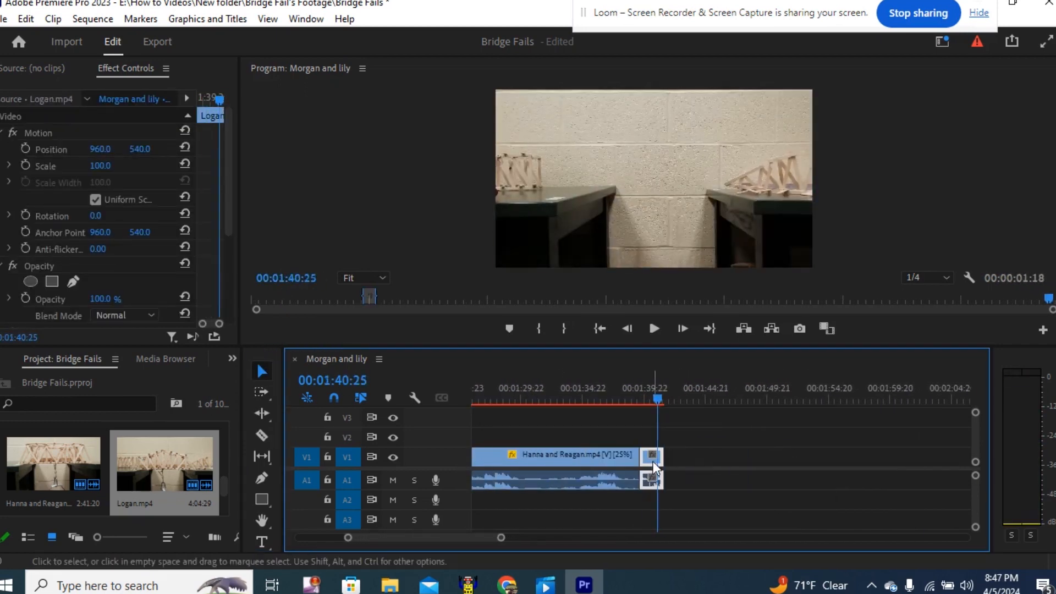
{"action": "key", "text": "ctrl+r"}
{"action": "key", "text": "Return"}
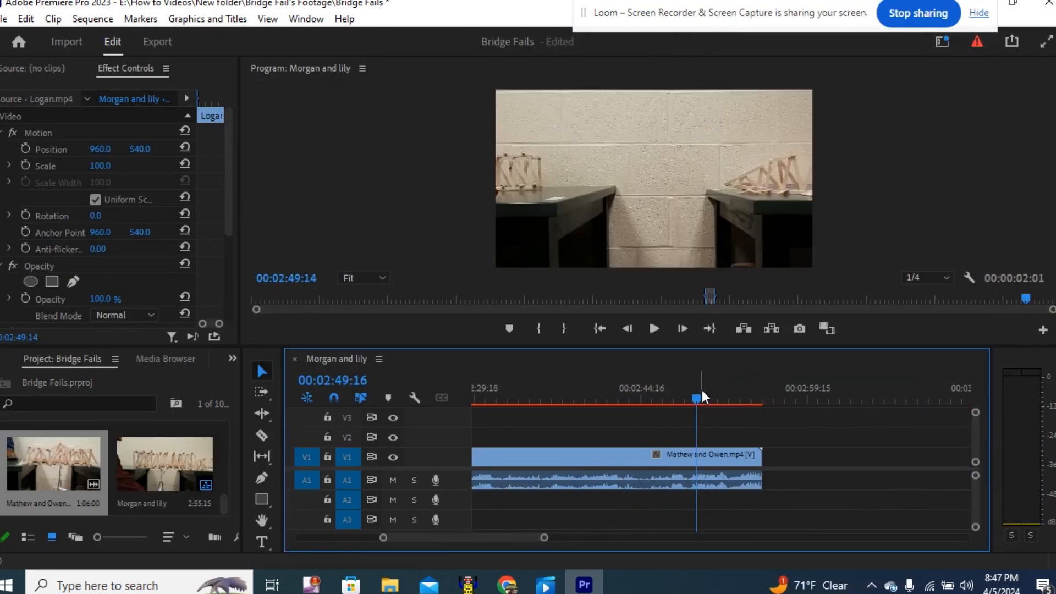
Split the 1:06:00 bridge test clip at 00:02:50:16 and delete the part before the cut.
{"action": "mouse_move", "coordinate": [702, 391]}
{"action": "left_mouse_down"}
{"action": "mouse_move", "coordinate": [689, 403]}
{"action": "mouse_move", "coordinate": [718, 411]}
{"action": "mouse_move", "coordinate": [708, 410]}
{"action": "left_mouse_up"}
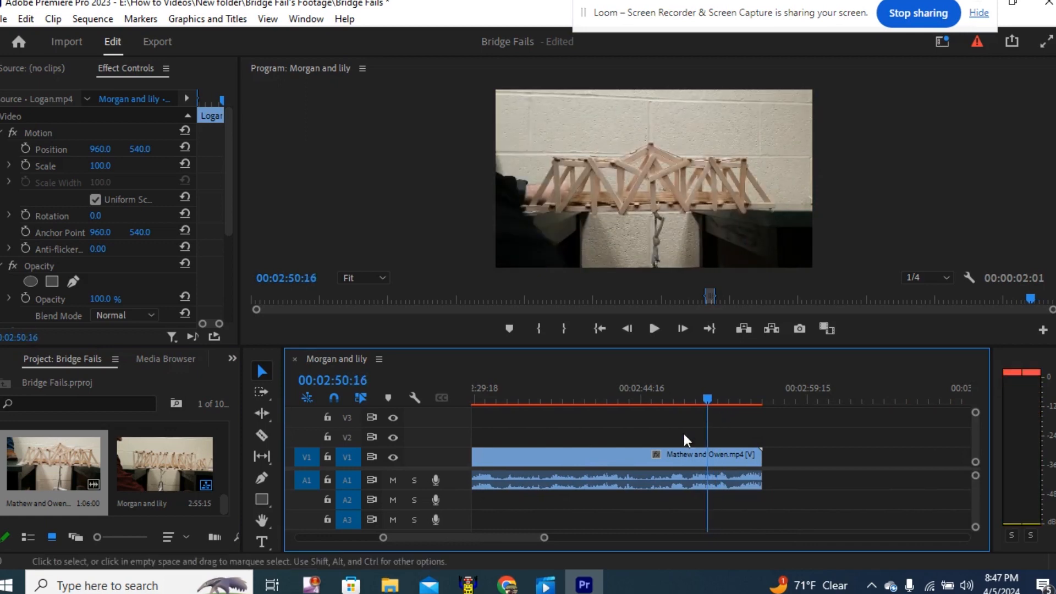
{"action": "key", "text": "c"}
{"action": "key", "text": "ctrl+k"}
{"action": "key", "text": "v"}
{"action": "left_click", "coordinate": [501, 462]}
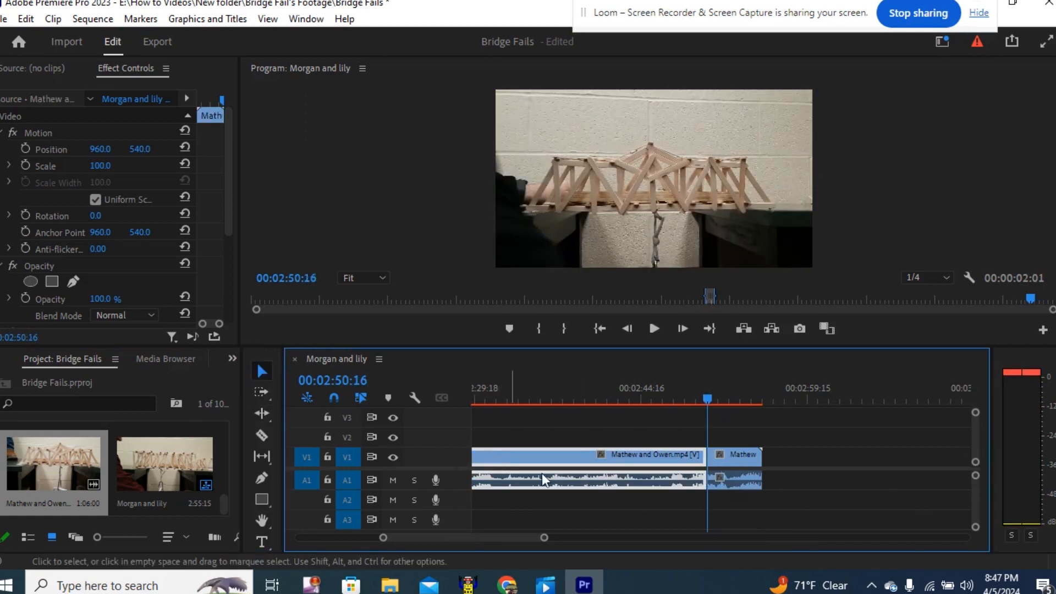
{"action": "key", "text": "Delete"}
Move the remaining piece of the 1:06:00 clip against the preceding replay and duplicate it directly after itself.
{"action": "left_click_drag", "start_coordinate": [734, 457], "coordinate": [583, 466]}
{"action": "mouse_move", "coordinate": [605, 408]}
{"action": "left_mouse_down"}
{"action": "mouse_move", "coordinate": [569, 408]}
{"action": "mouse_move", "coordinate": [590, 408]}
{"action": "left_mouse_up"}
{"action": "left_click_drag", "start_coordinate": [591, 460], "coordinate": [617, 455]}
Set the speed of the 1:06:00 clip's duplicate to 25% and deselect it.
{"action": "right_click", "coordinate": [617, 455]}
{"action": "left_click", "coordinate": [611, 457]}
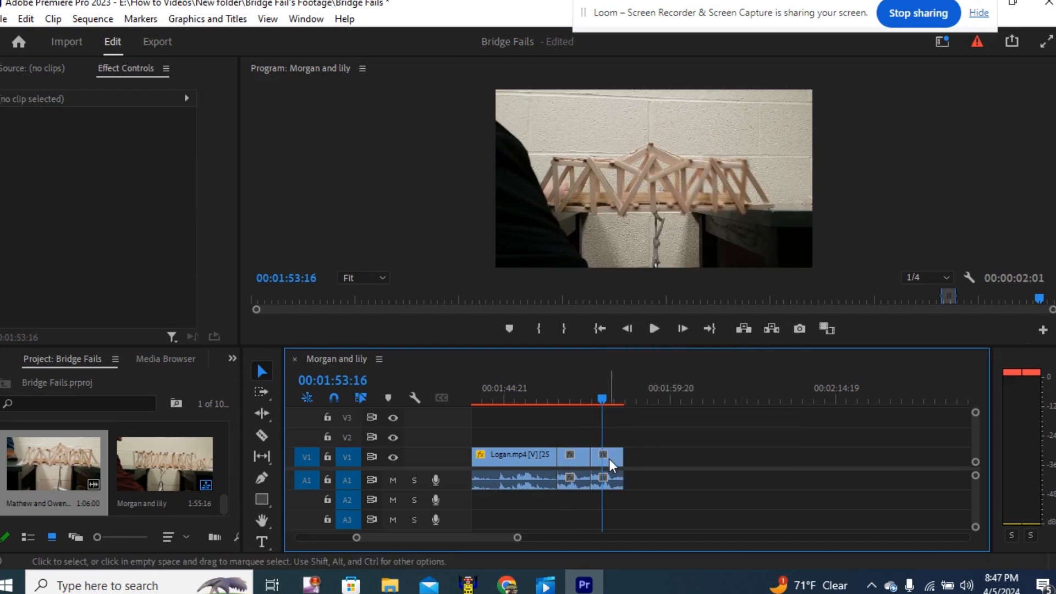
{"action": "right_click", "coordinate": [612, 457]}
{"action": "left_click", "coordinate": [676, 457]}
{"action": "type", "text": "25"}
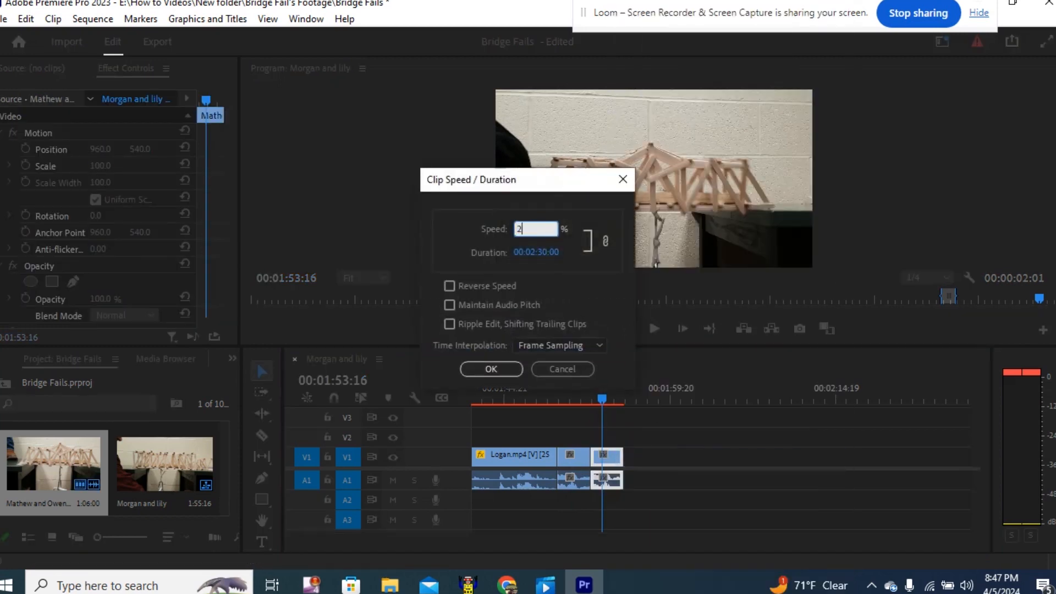
{"action": "key", "text": "Return"}
{"action": "left_click", "coordinate": [617, 505]}
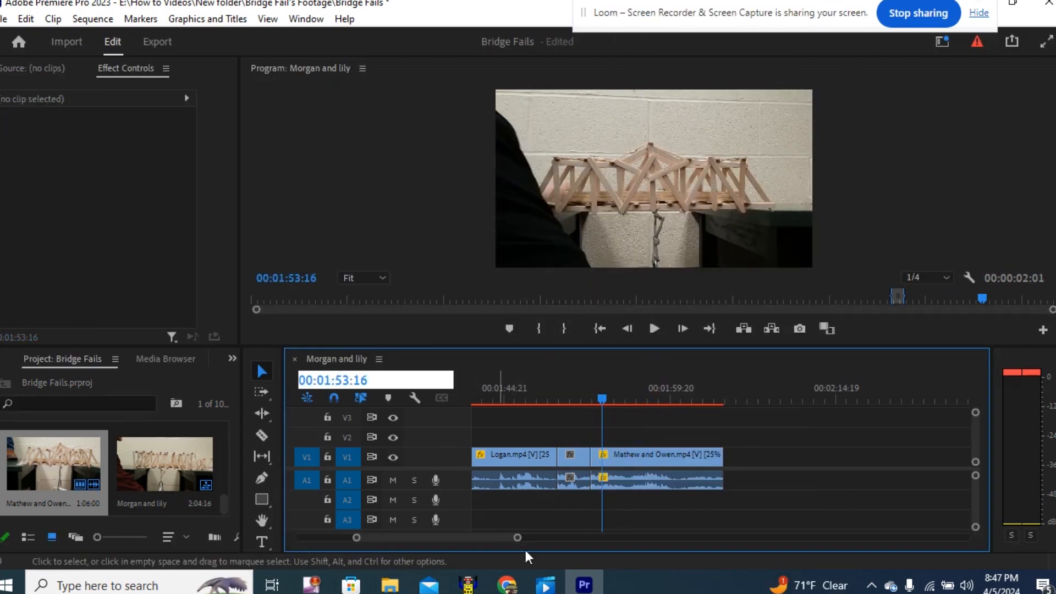
Return the playhead to the sequence's start and mark the in point at 00:00:00:00.
{"action": "left_click_drag", "start_coordinate": [519, 541], "coordinate": [670, 546]}
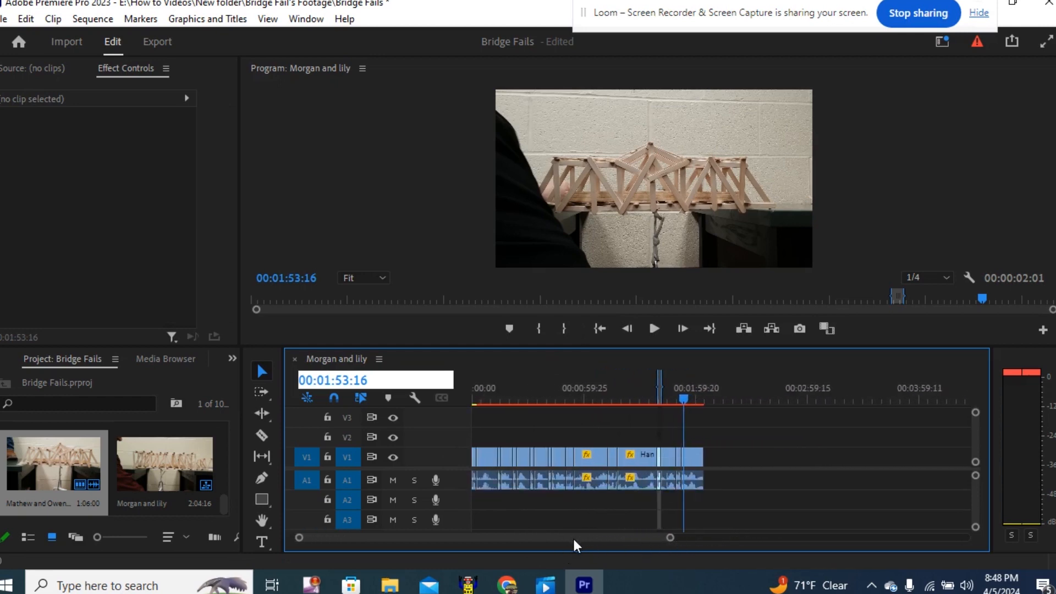
{"action": "left_click_drag", "start_coordinate": [672, 539], "coordinate": [650, 539]}
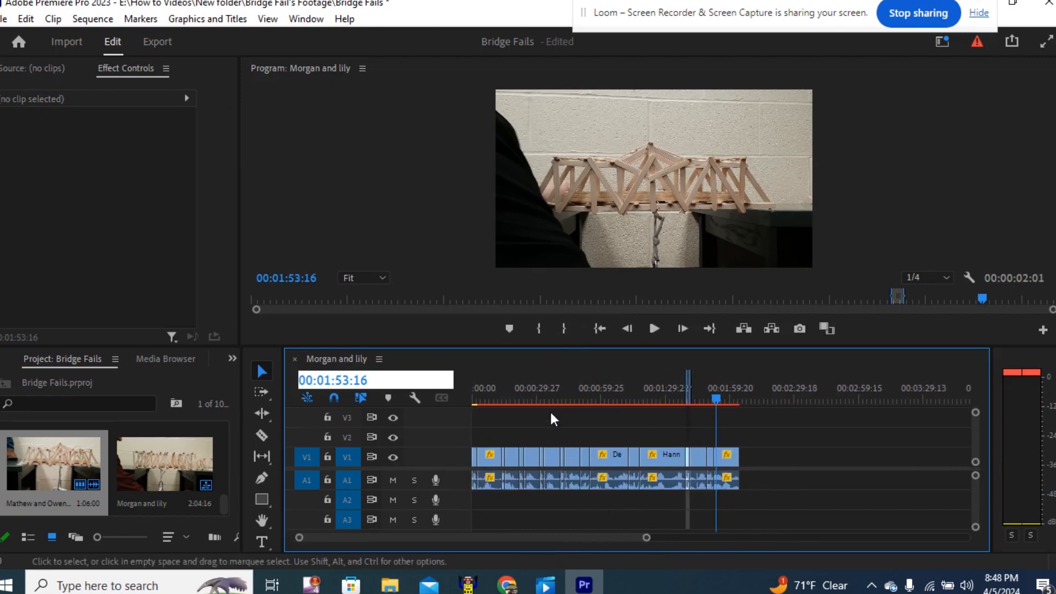
{"action": "left_click", "coordinate": [567, 397]}
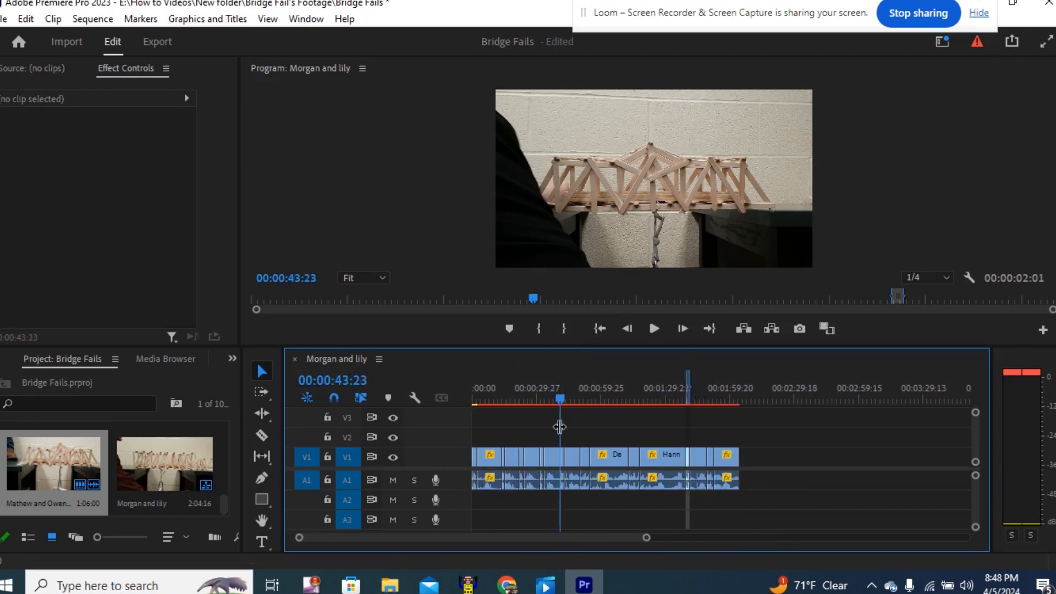
{"action": "left_click_drag", "start_coordinate": [563, 398], "coordinate": [454, 421]}
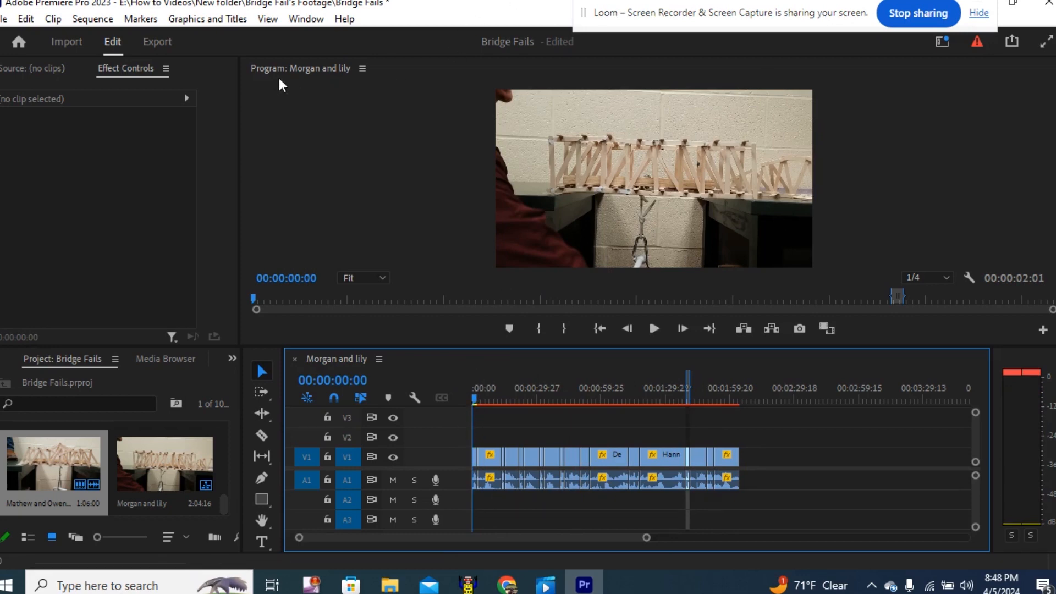
{"action": "left_click", "coordinate": [147, 22]}
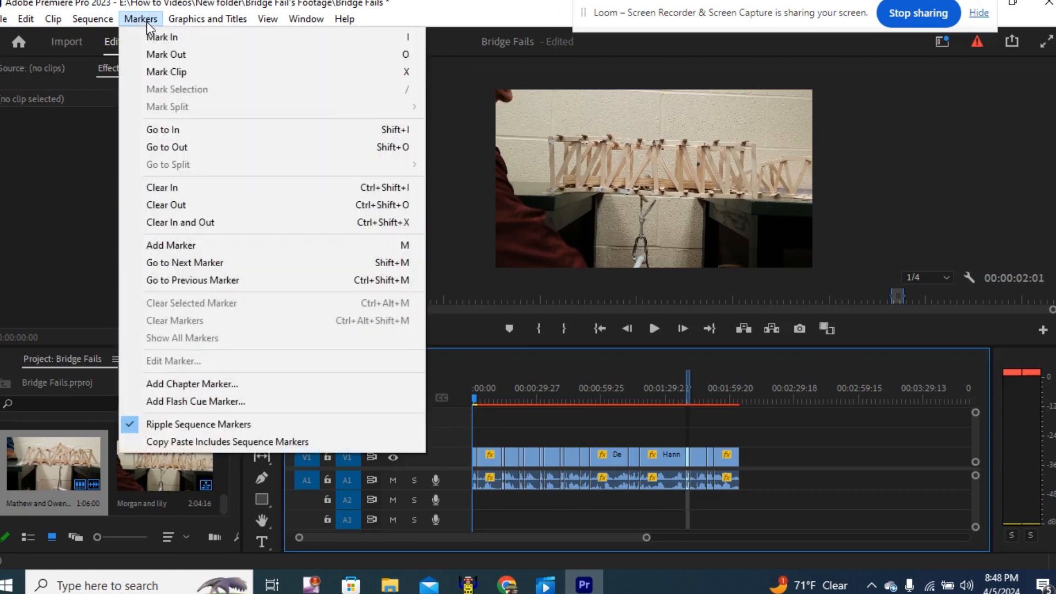
{"action": "left_click", "coordinate": [169, 40]}
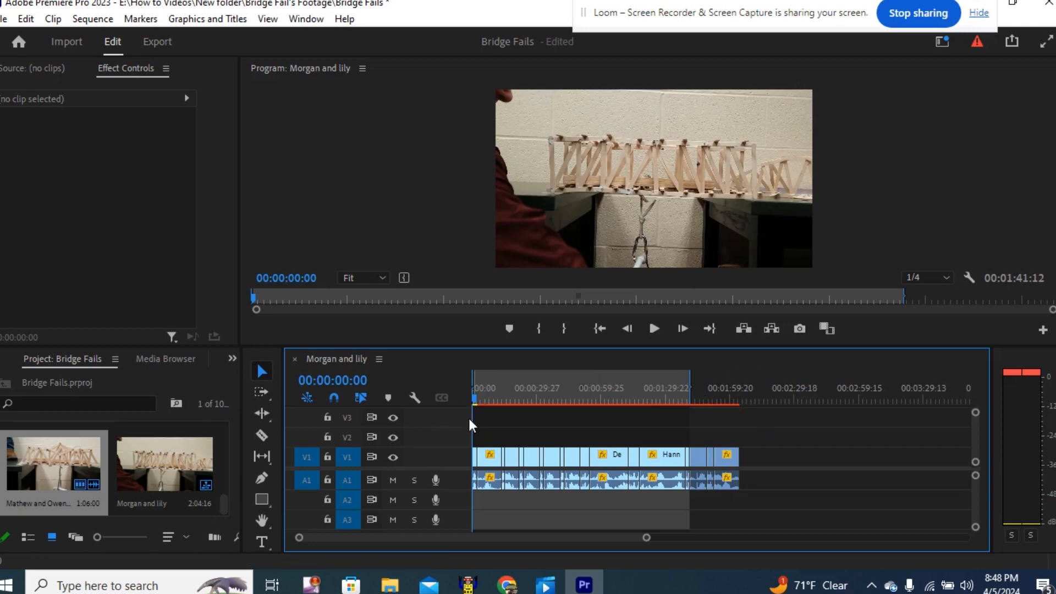
Move the playhead to the end of the last clip in the sequence at 00:02:04:16.
{"action": "left_click_drag", "start_coordinate": [485, 429], "coordinate": [641, 433]}
{"action": "left_click_drag", "start_coordinate": [474, 398], "coordinate": [741, 406]}
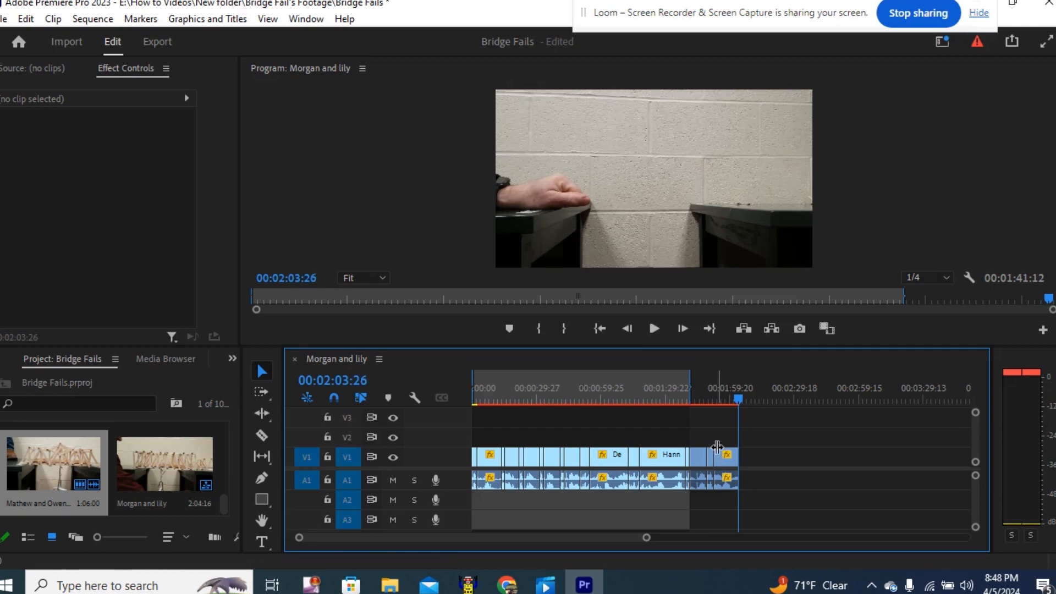
{"action": "key", "text": "space"}
{"action": "left_click", "coordinate": [717, 447]}
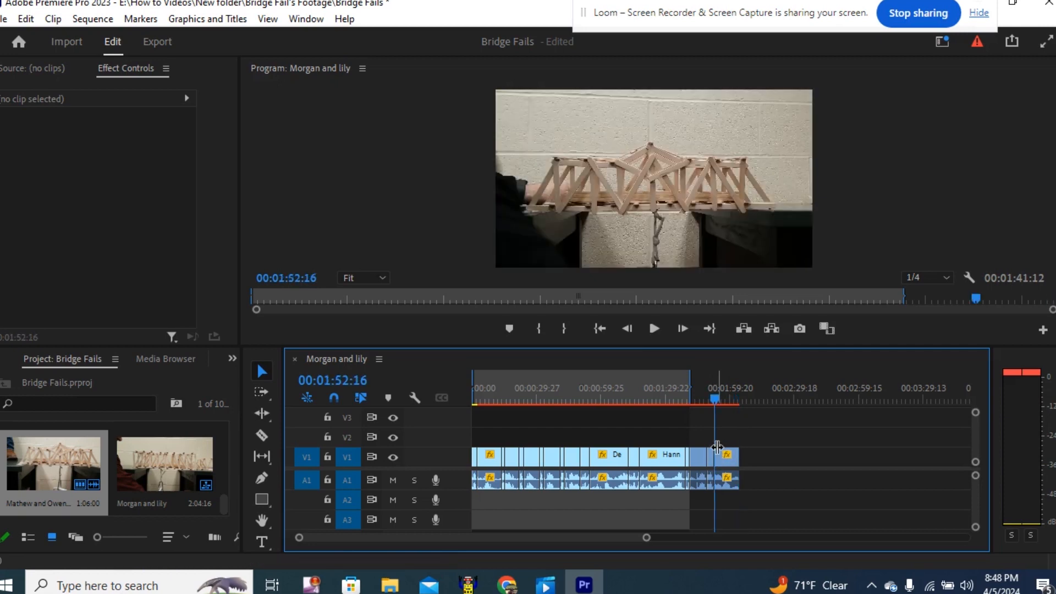
{"action": "key", "text": "End"}
{"action": "key", "text": "Up"}
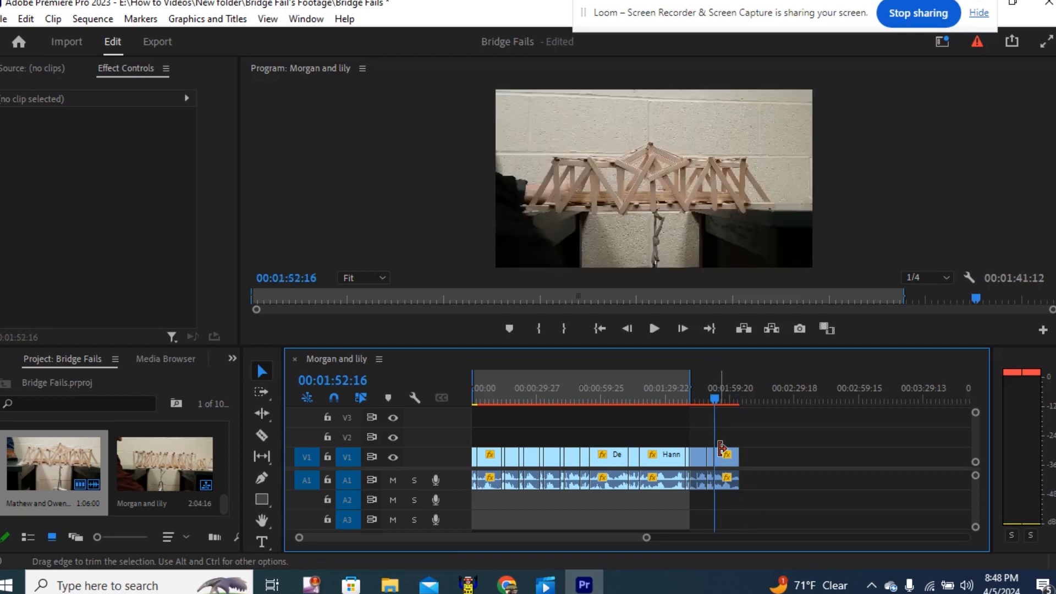
{"action": "key", "text": "Down"}
{"action": "key", "text": "Up"}
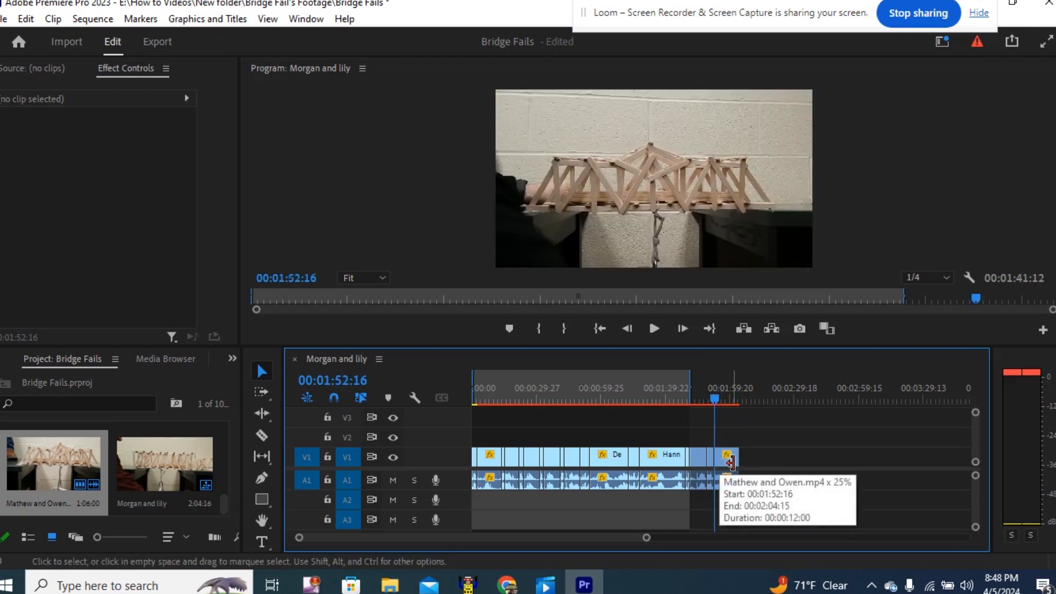
{"action": "key", "text": "Down"}
{"action": "key", "text": "Up"}
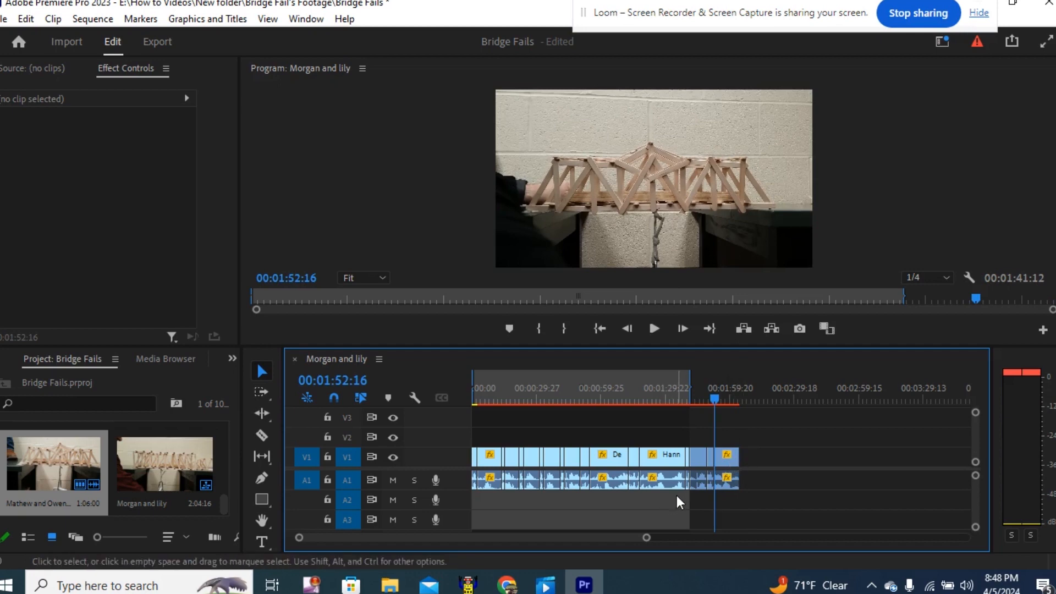
{"action": "key", "text": "Down"}
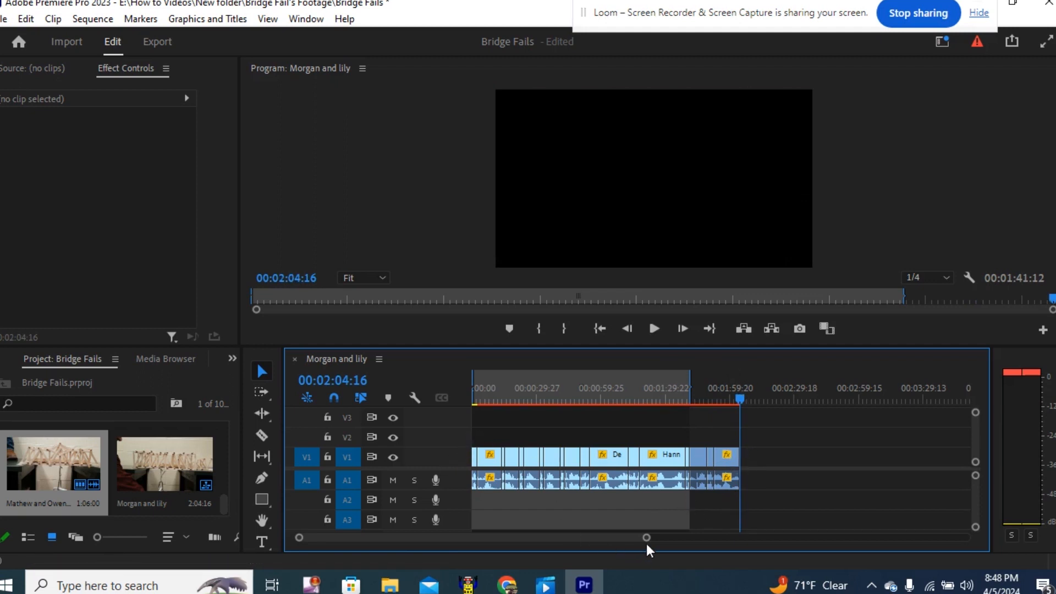
Mark the sequence's out point at 00:02:04:16.
{"action": "left_click_drag", "start_coordinate": [646, 537], "coordinate": [573, 529]}
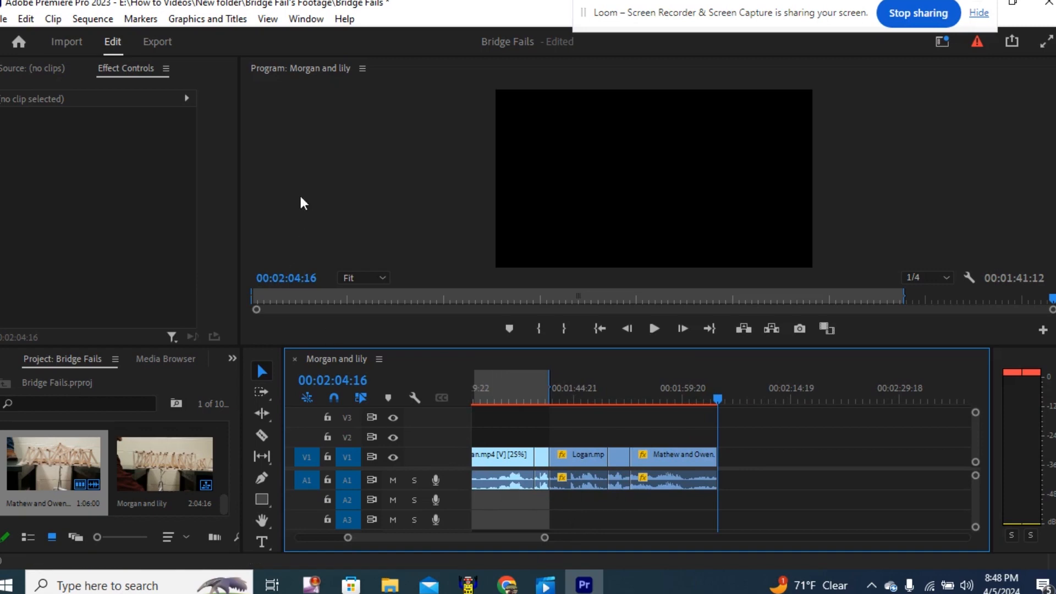
{"action": "left_click", "coordinate": [138, 18]}
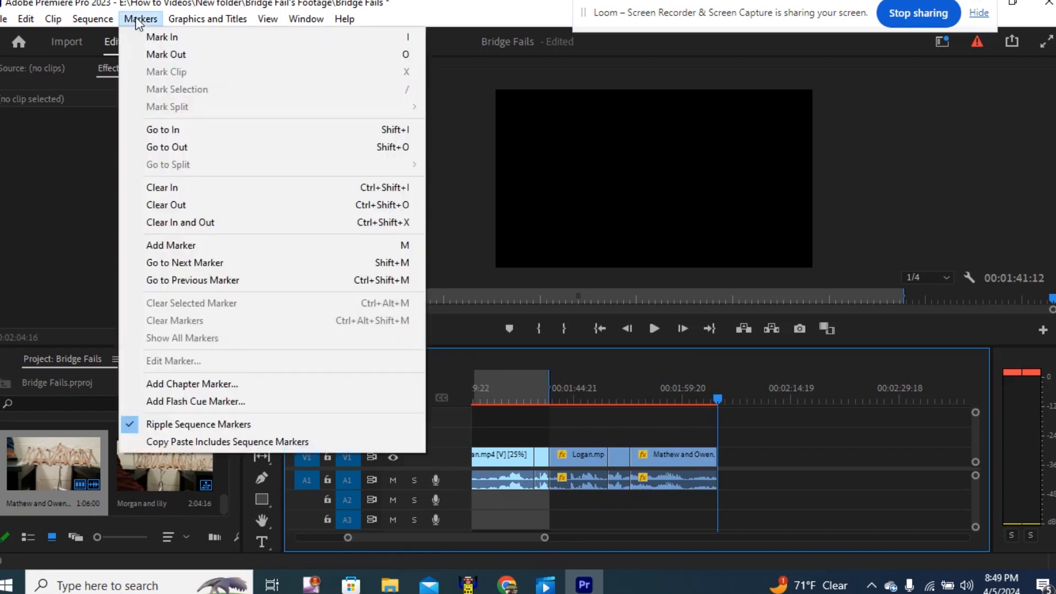
{"action": "left_click", "coordinate": [165, 55]}
{"action": "left_click_drag", "start_coordinate": [546, 537], "coordinate": [520, 540]}
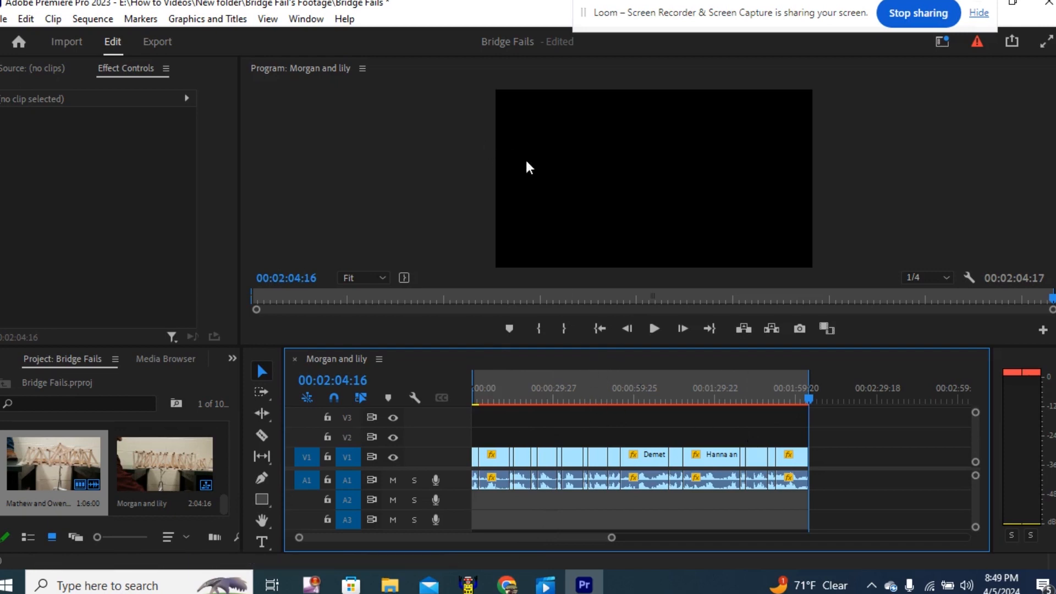
Open the export settings for the sequence and name the output file Bridge fails 3MP.
{"action": "left_click", "coordinate": [166, 44]}
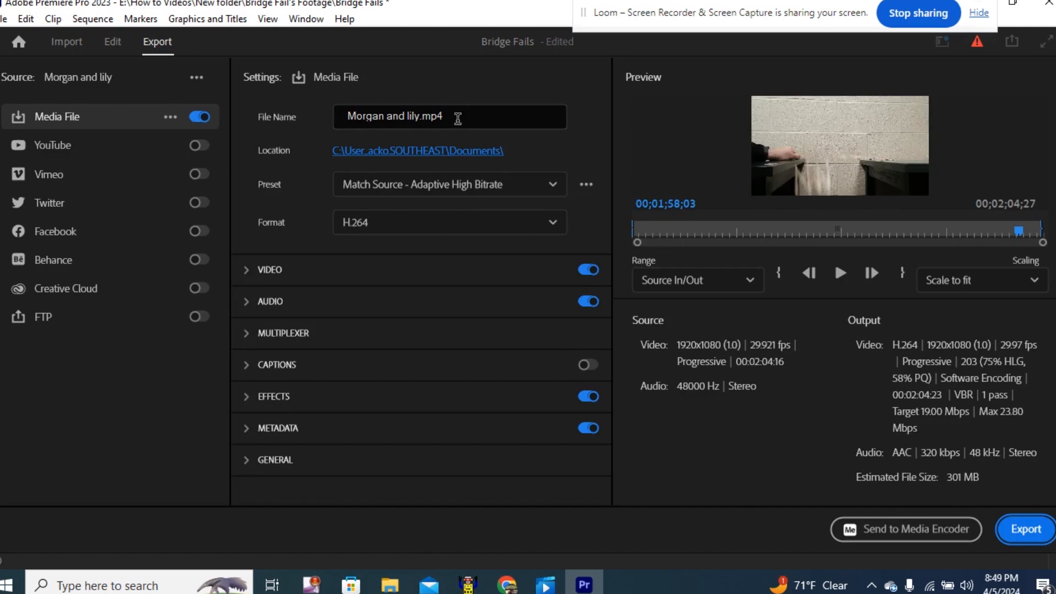
{"action": "left_click_drag", "start_coordinate": [458, 118], "coordinate": [315, 130]}
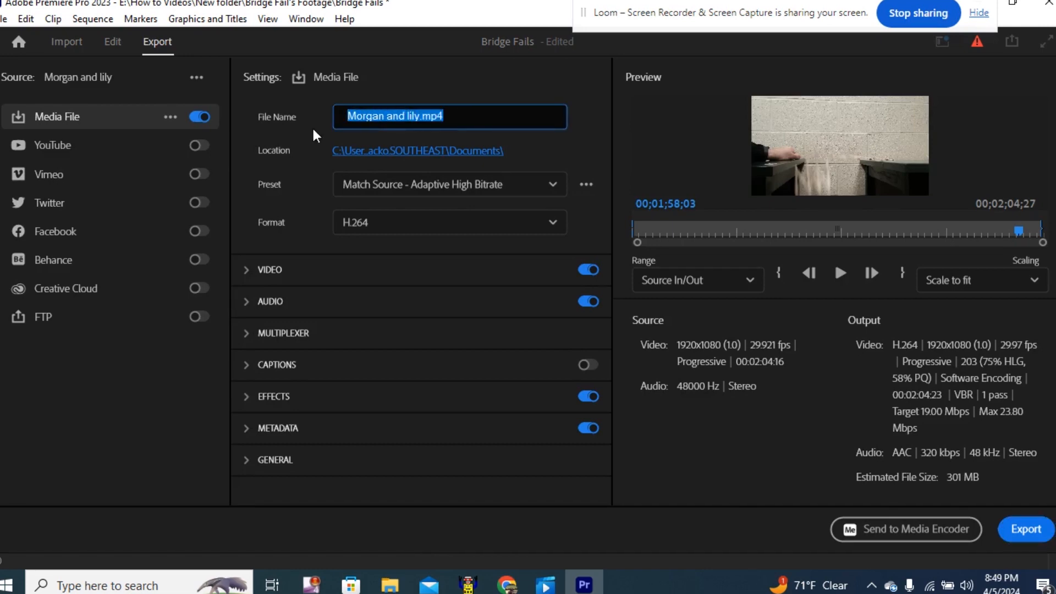
{"action": "type", "text": "B"}
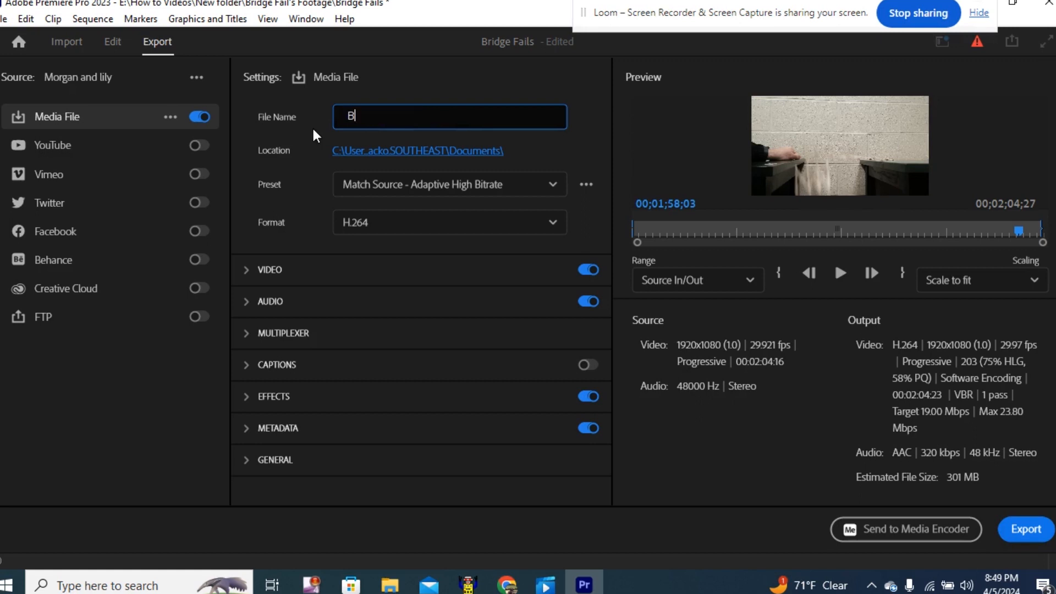
{"action": "type", "text": "ridges"}
{"action": "key", "text": "BackSpace"}
{"action": "type", "text": "fails 3MO"}
{"action": "key", "text": "BackSpace"}
{"action": "type", "text": "P"}
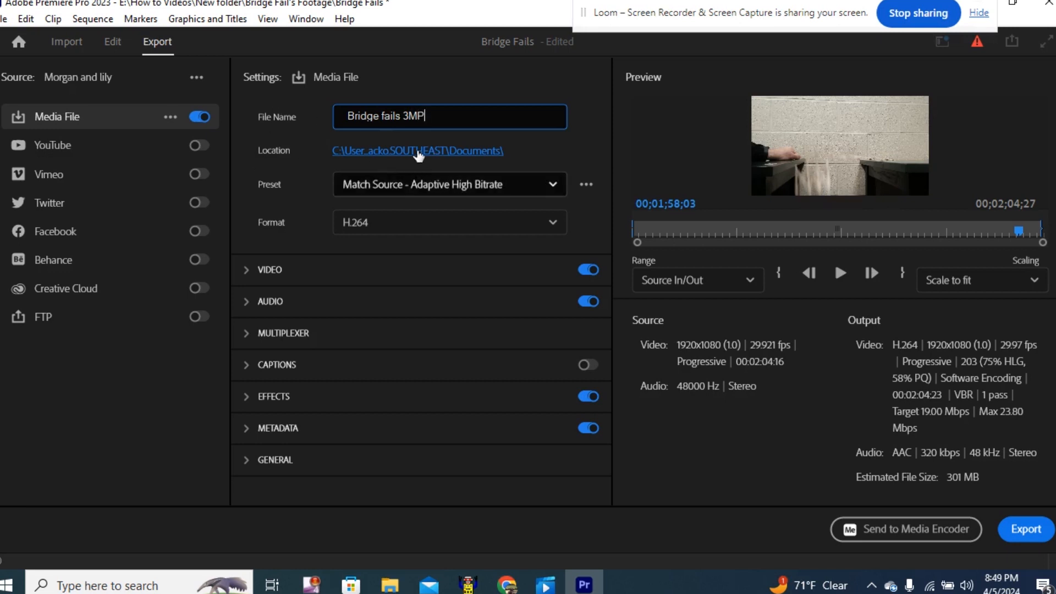
{"action": "key", "text": "Return"}
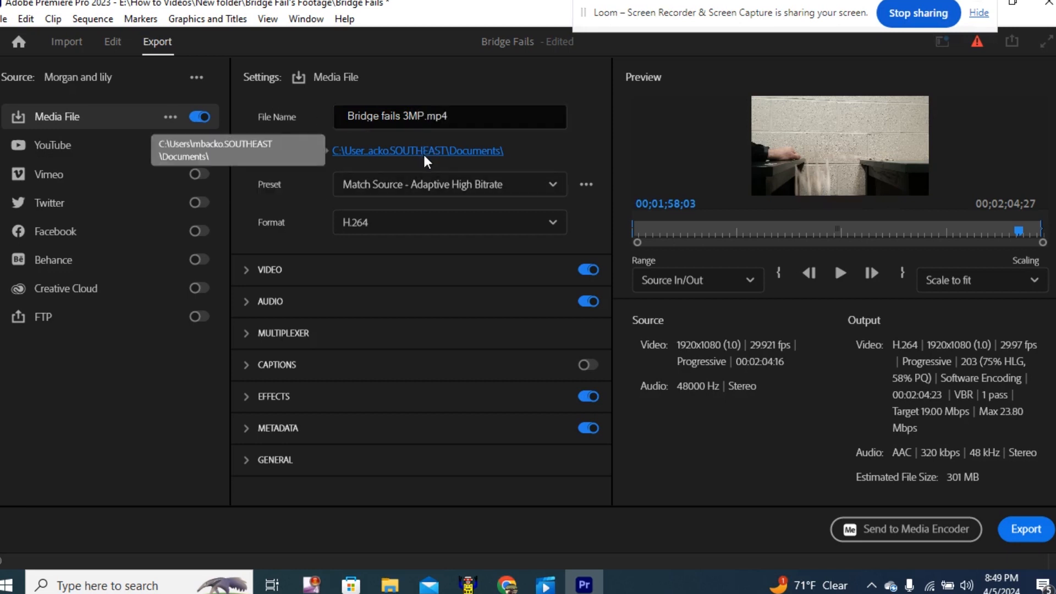
Set the export location to How to Videos > New folder > Bridge Fail's Footage on the TOSHIBA EXT (E:) drive.
{"action": "left_click", "coordinate": [425, 154]}
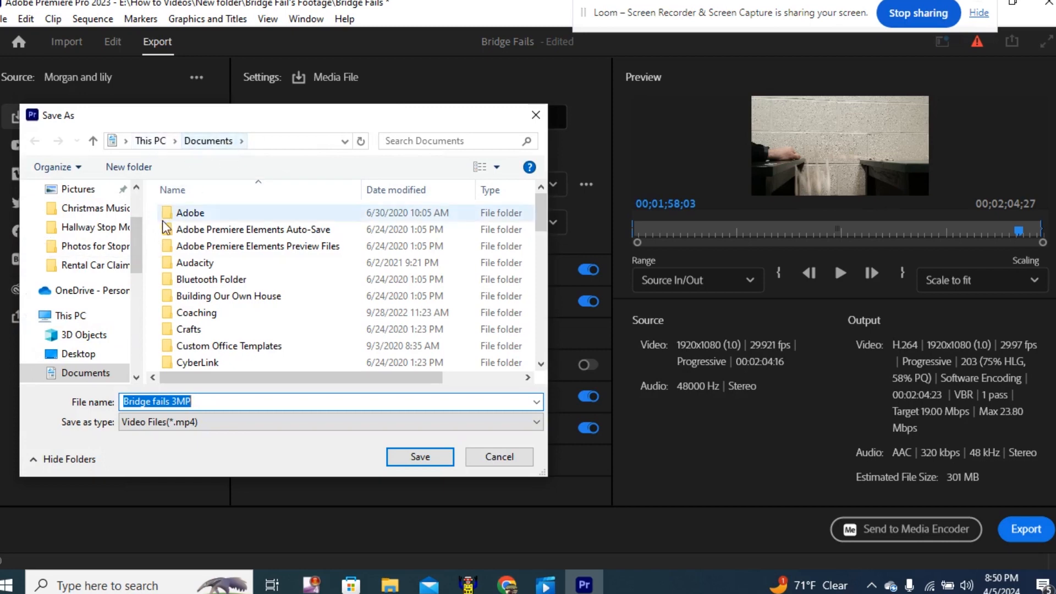
{"action": "left_click", "coordinate": [65, 317]}
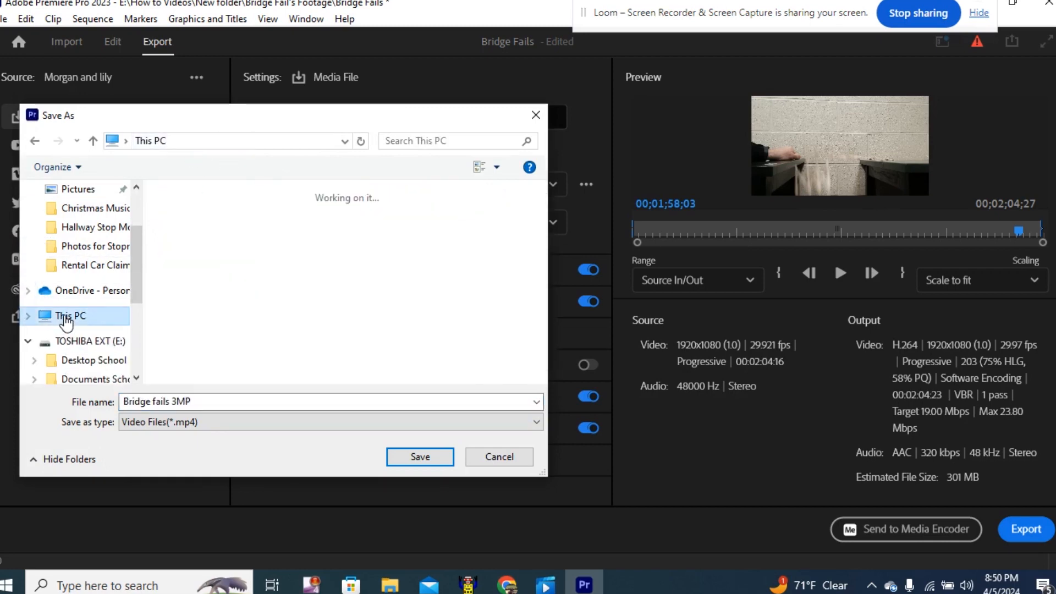
{"action": "left_click", "coordinate": [237, 315]}
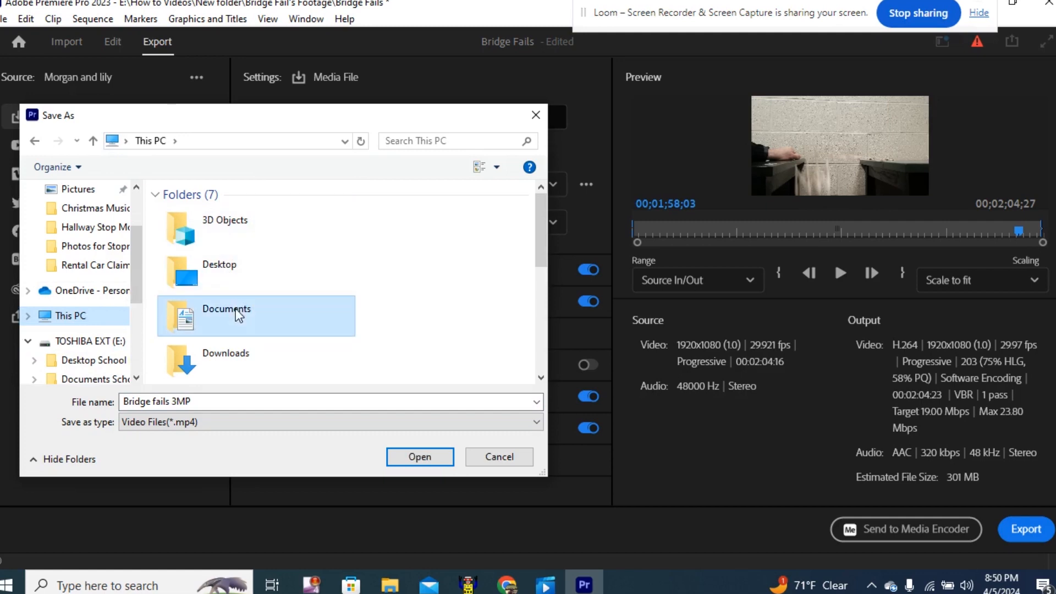
{"action": "double_click", "coordinate": [238, 315]}
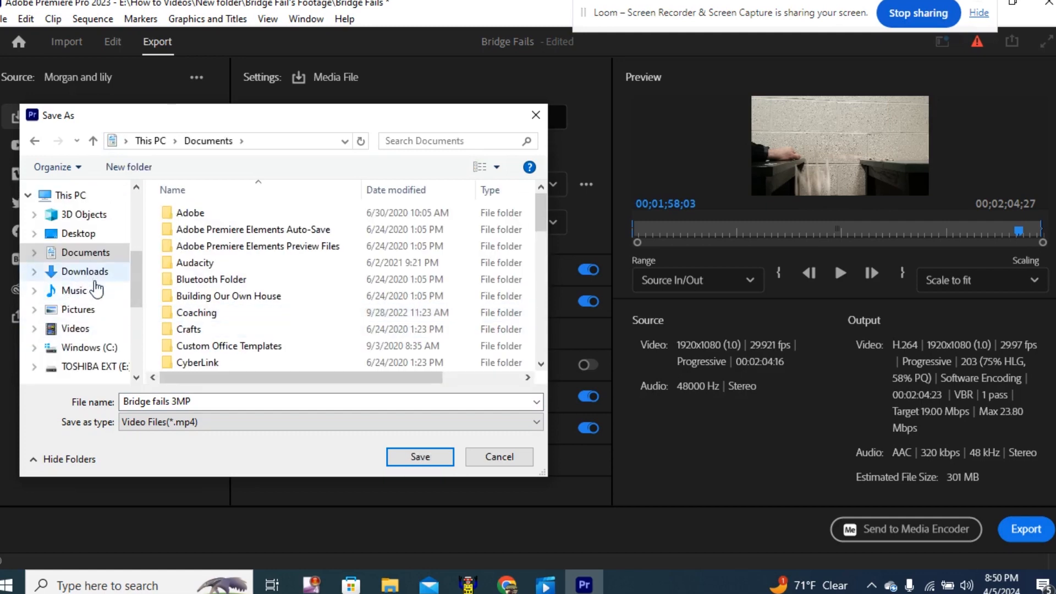
{"action": "scroll", "coordinate": [94, 283], "scroll_direction": "down", "scroll_amount": 2}
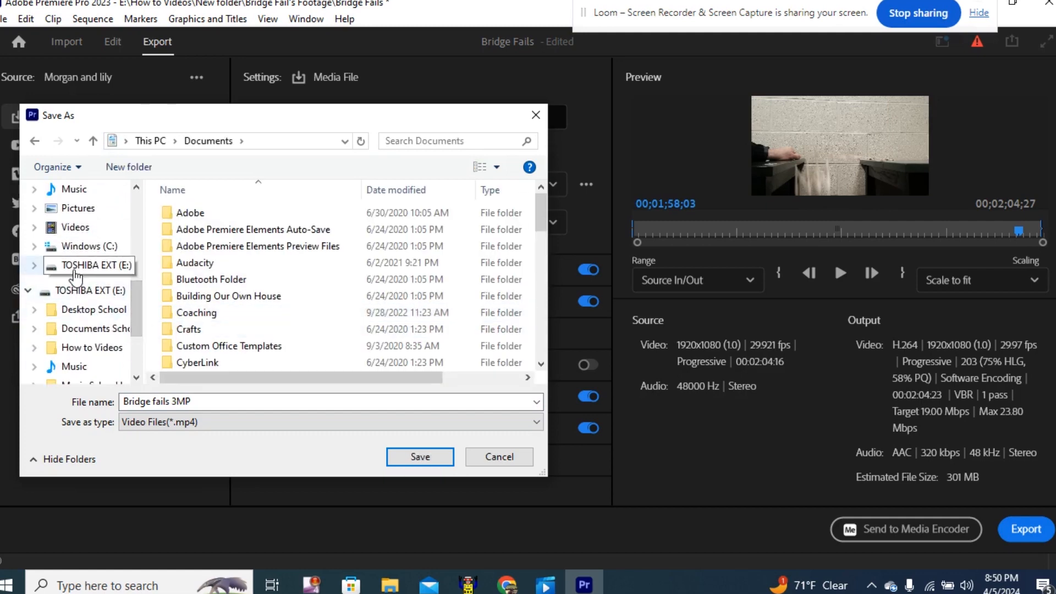
{"action": "left_click", "coordinate": [86, 272]}
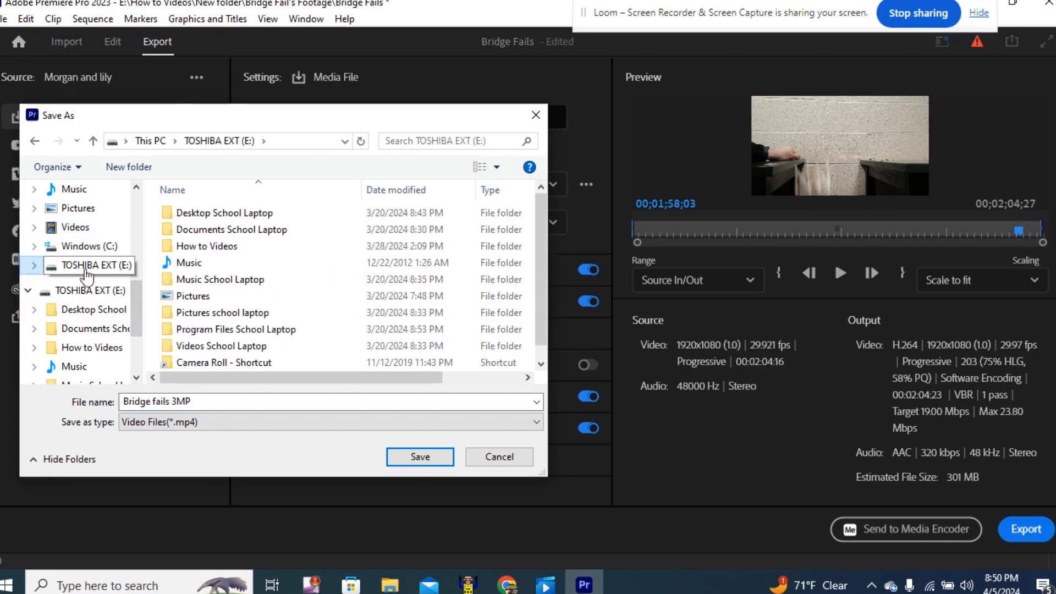
{"action": "scroll", "coordinate": [231, 308], "scroll_direction": "down", "scroll_amount": 1}
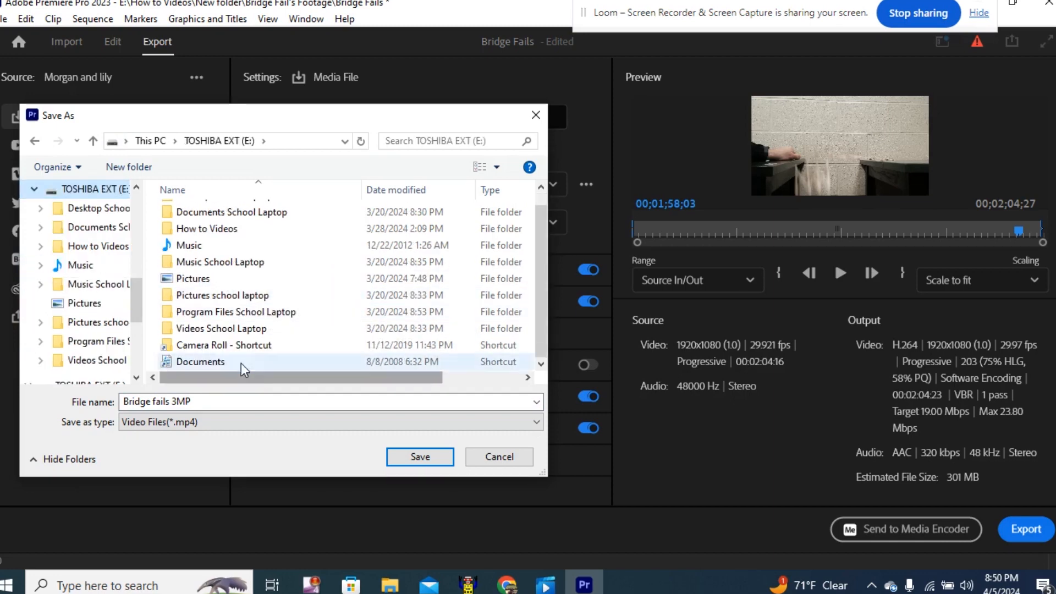
{"action": "left_click", "coordinate": [228, 230]}
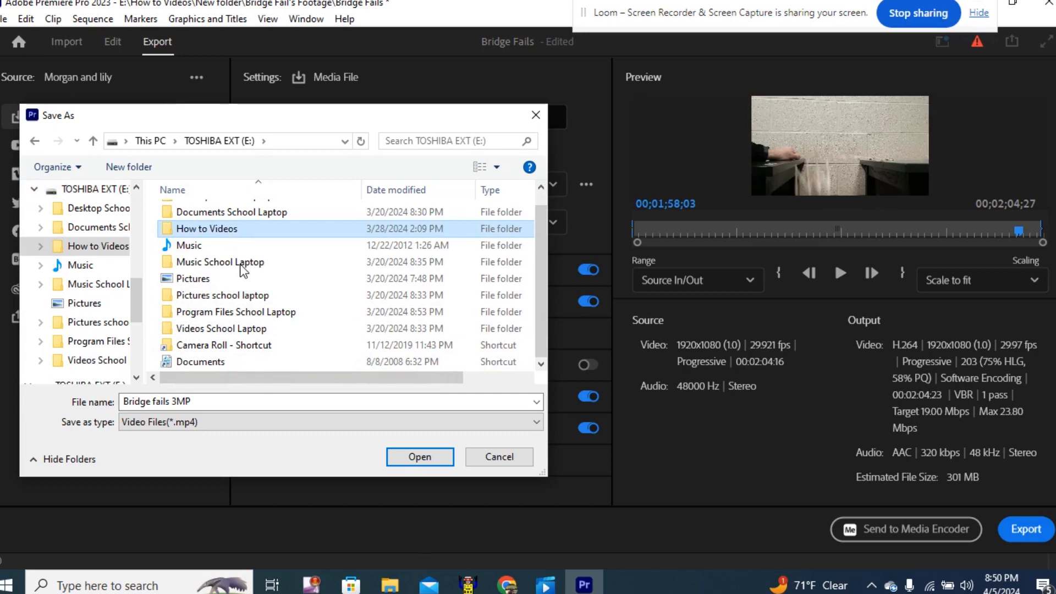
{"action": "key", "text": "Return"}
{"action": "left_click", "coordinate": [219, 252]}
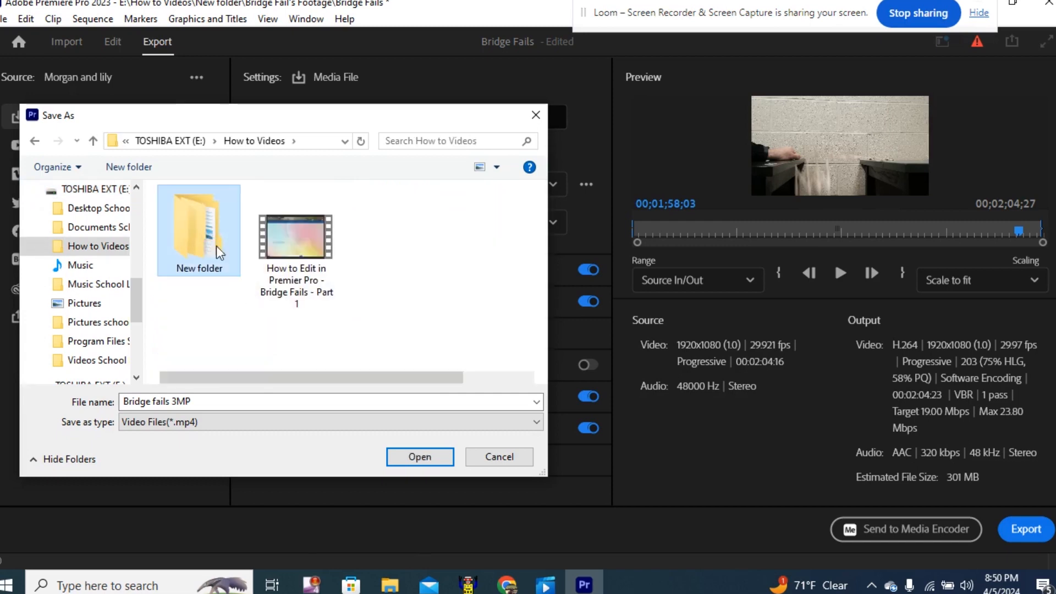
{"action": "key", "text": "Return"}
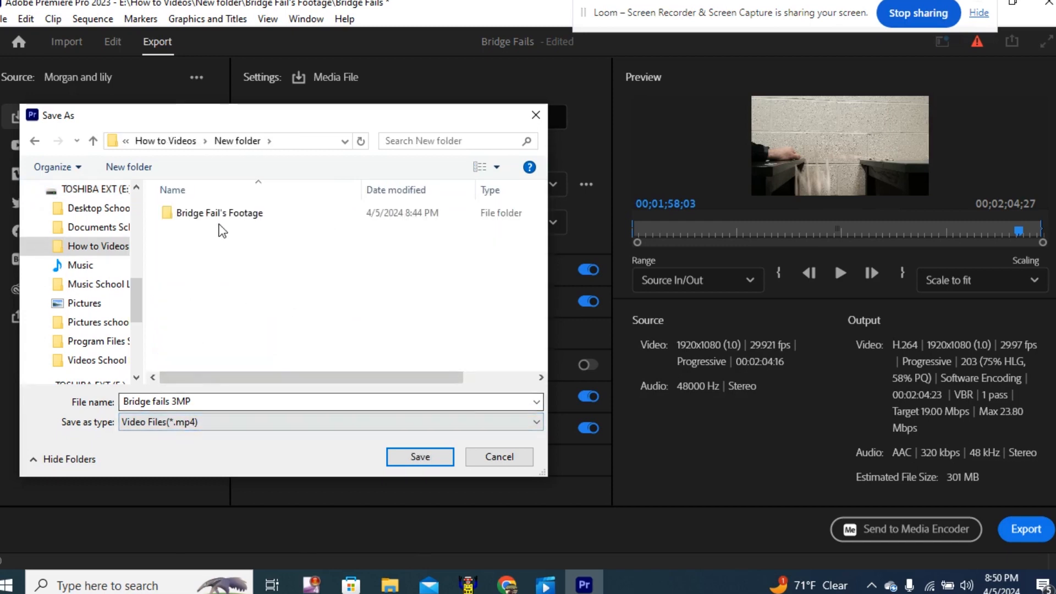
{"action": "left_click", "coordinate": [227, 216]}
{"action": "key", "text": "Return"}
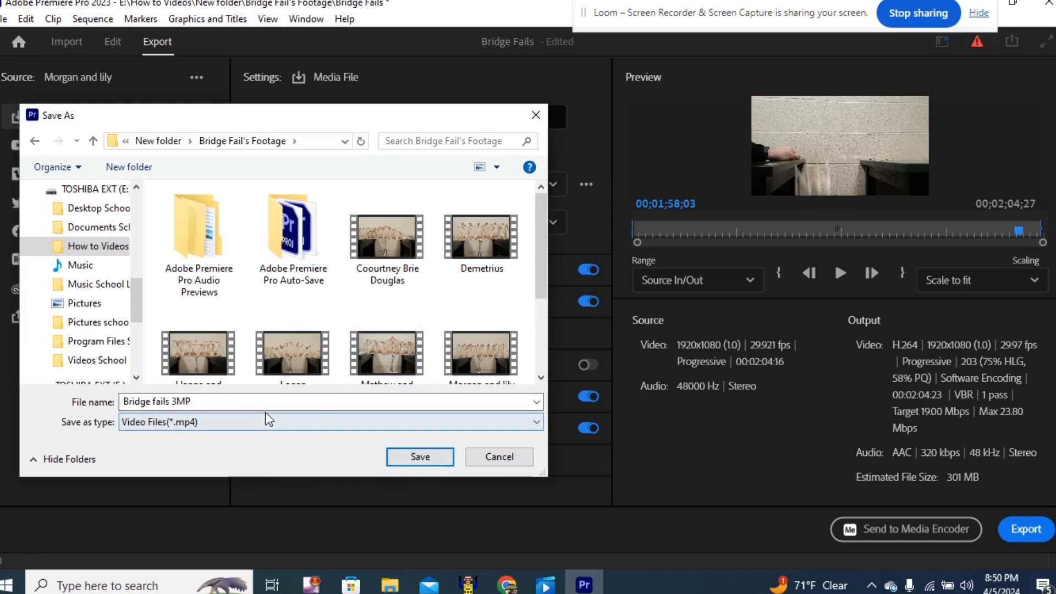
{"action": "left_click", "coordinate": [427, 458]}
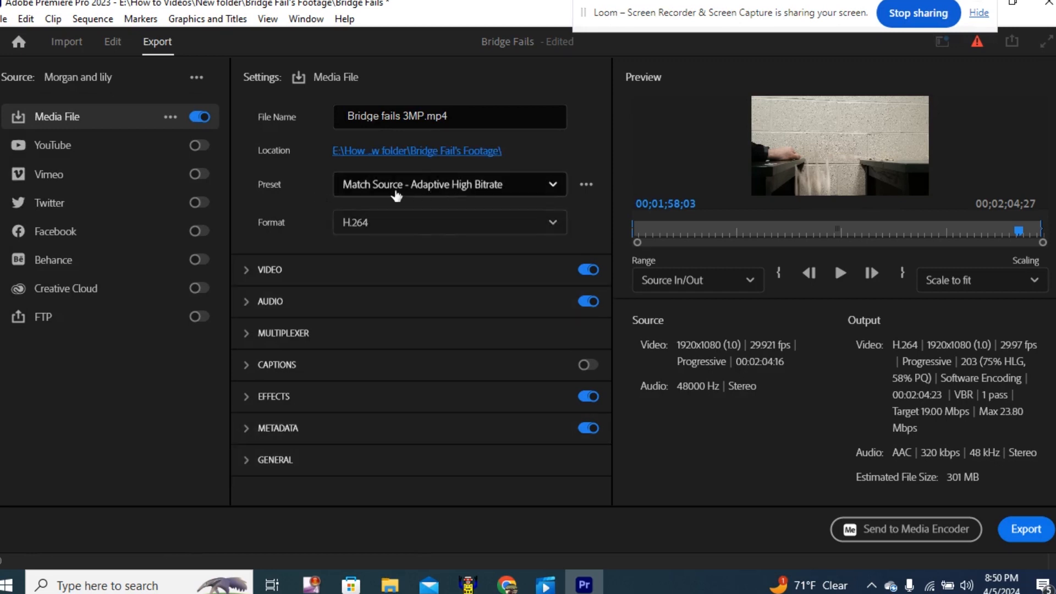
Check the preset and format choices, keep Match Source - Adaptive High Bitrate and H.264, and export the video.
{"action": "left_click", "coordinate": [546, 193]}
{"action": "left_click", "coordinate": [550, 190]}
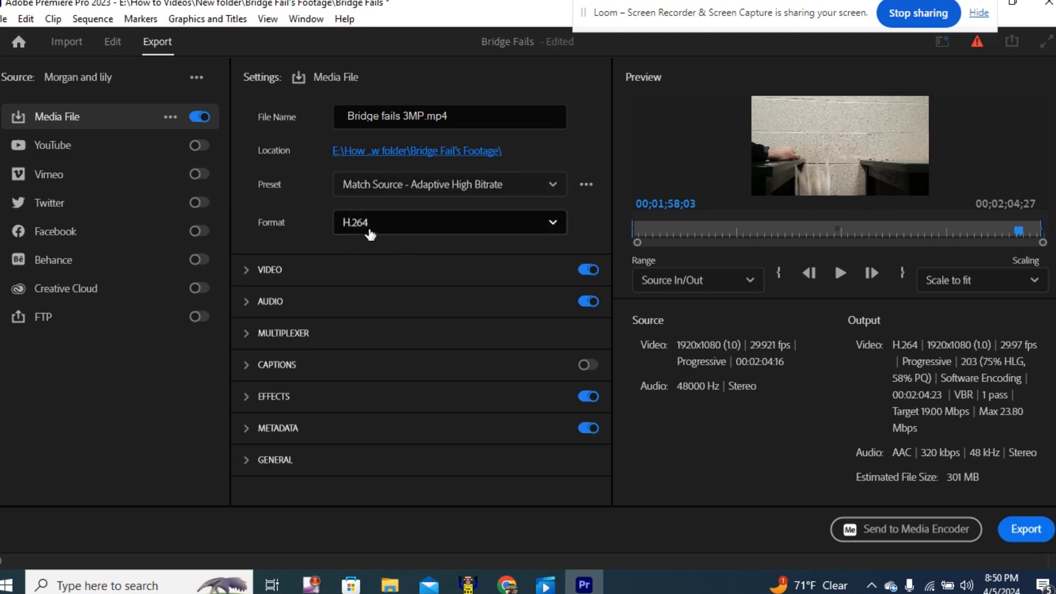
{"action": "left_click", "coordinate": [465, 230]}
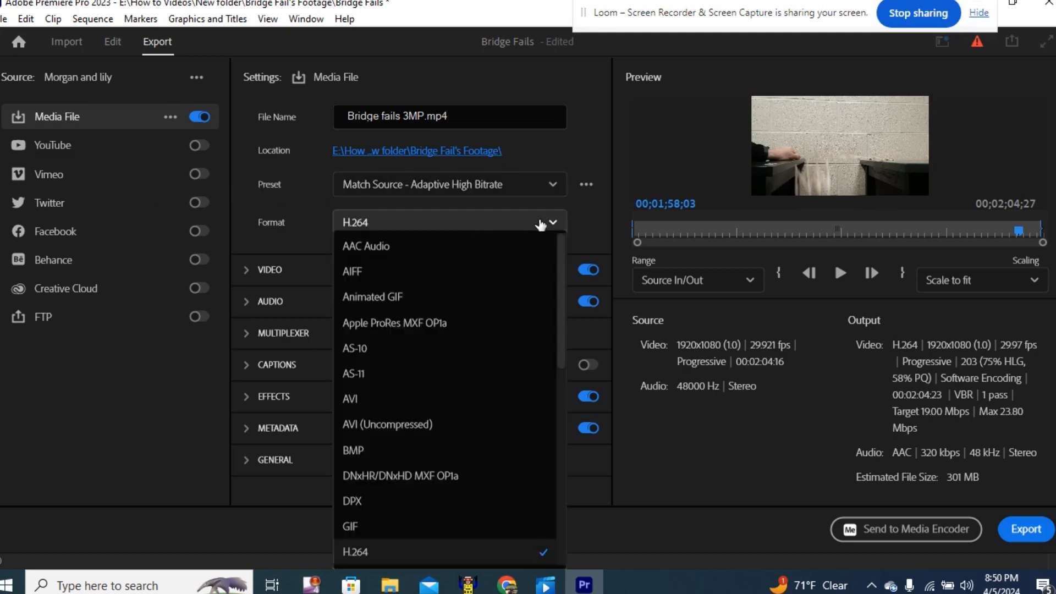
{"action": "left_click", "coordinate": [515, 228]}
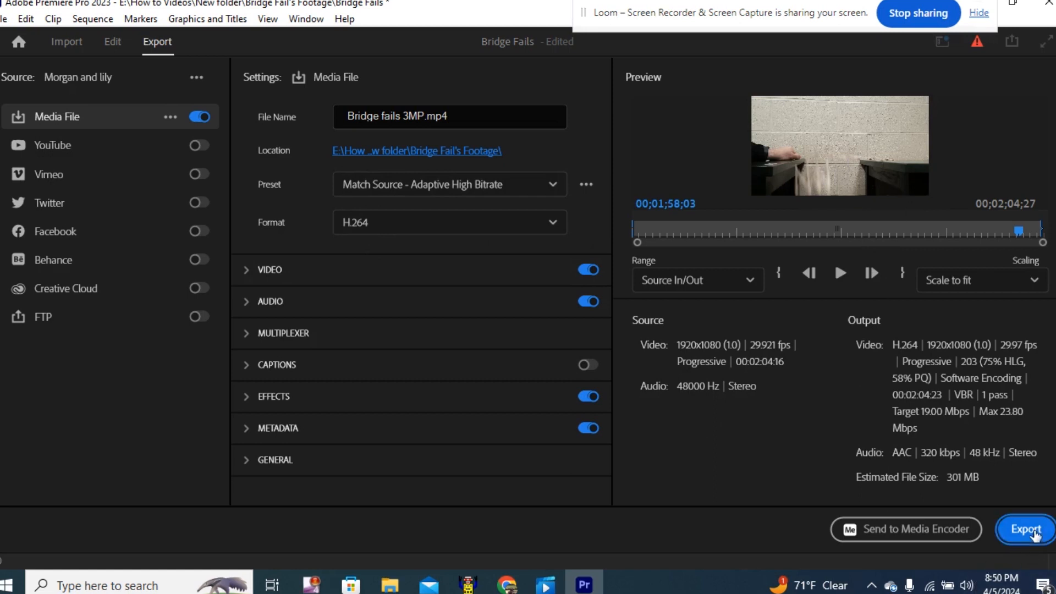
{"action": "left_click", "coordinate": [1034, 535]}
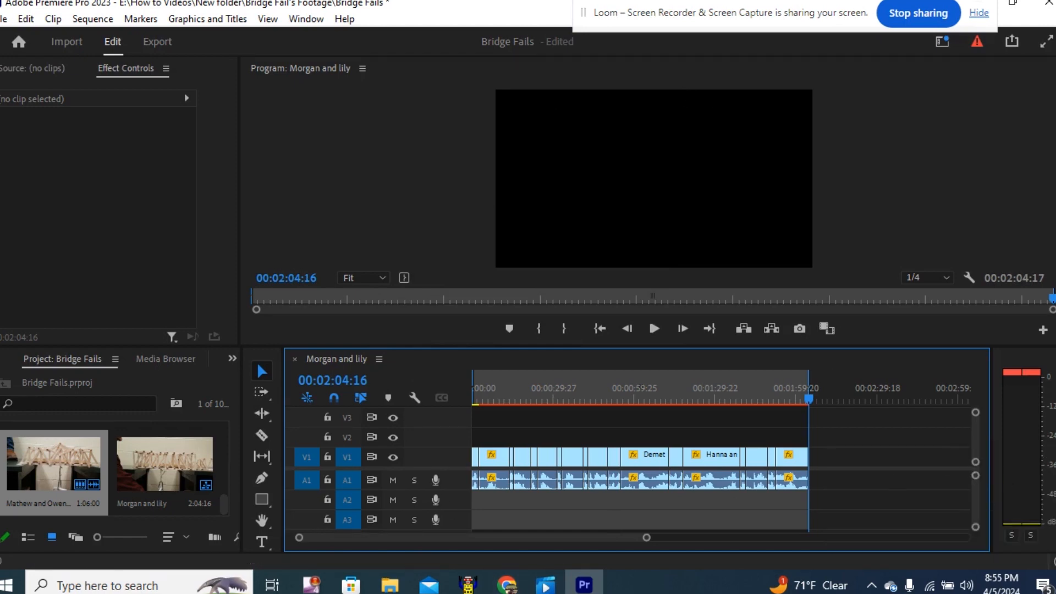
Switch to File Explorer, play the beginning of the exported Bridge fails 3MP video in Media Player, and close the player.
{"action": "left_click", "coordinate": [390, 585]}
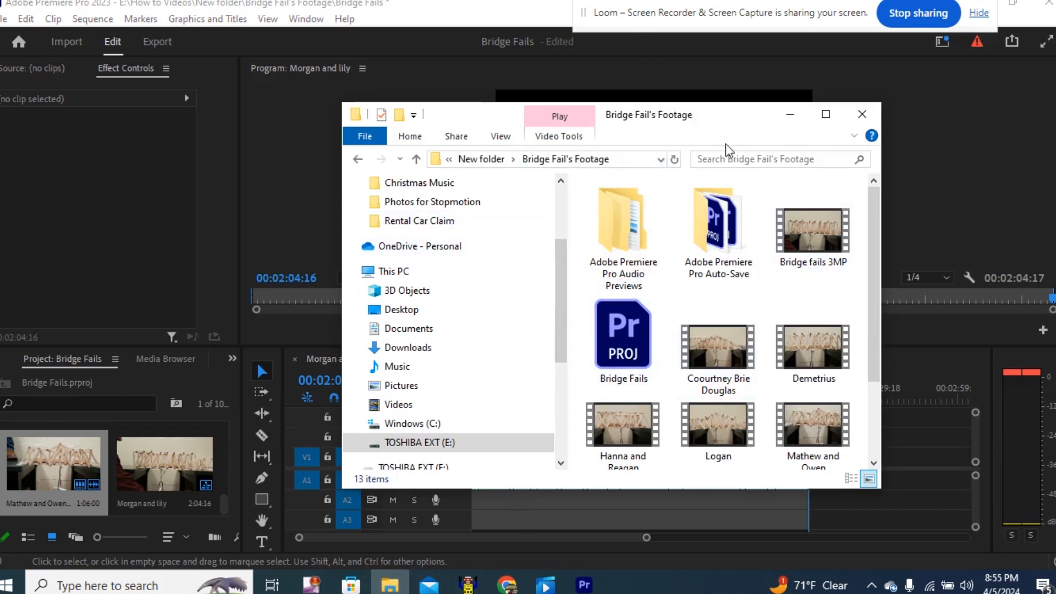
{"action": "double_click", "coordinate": [820, 229]}
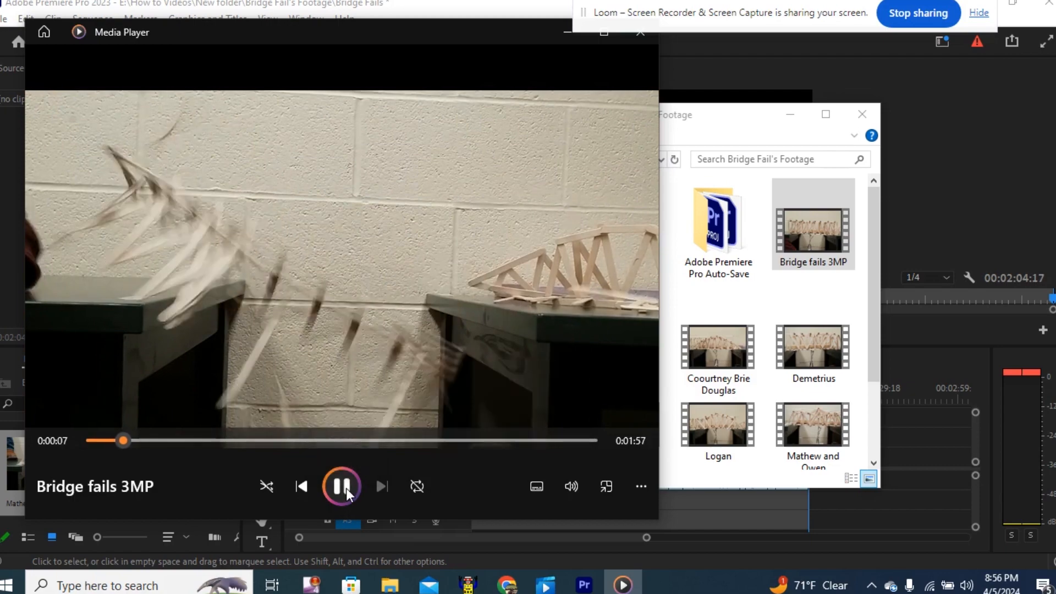
{"action": "left_click", "coordinate": [348, 488]}
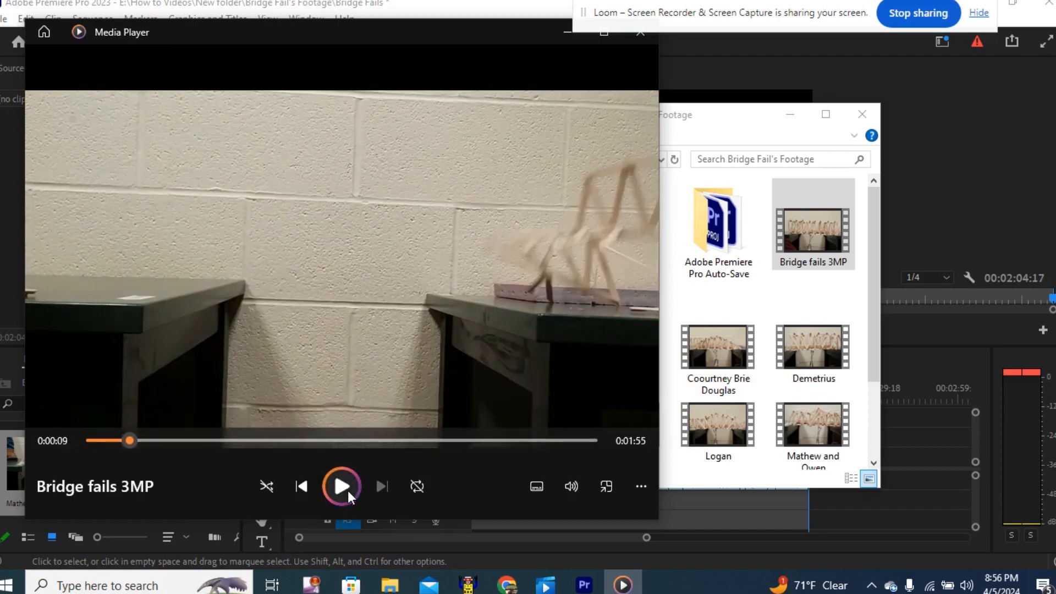
{"action": "left_click", "coordinate": [641, 36]}
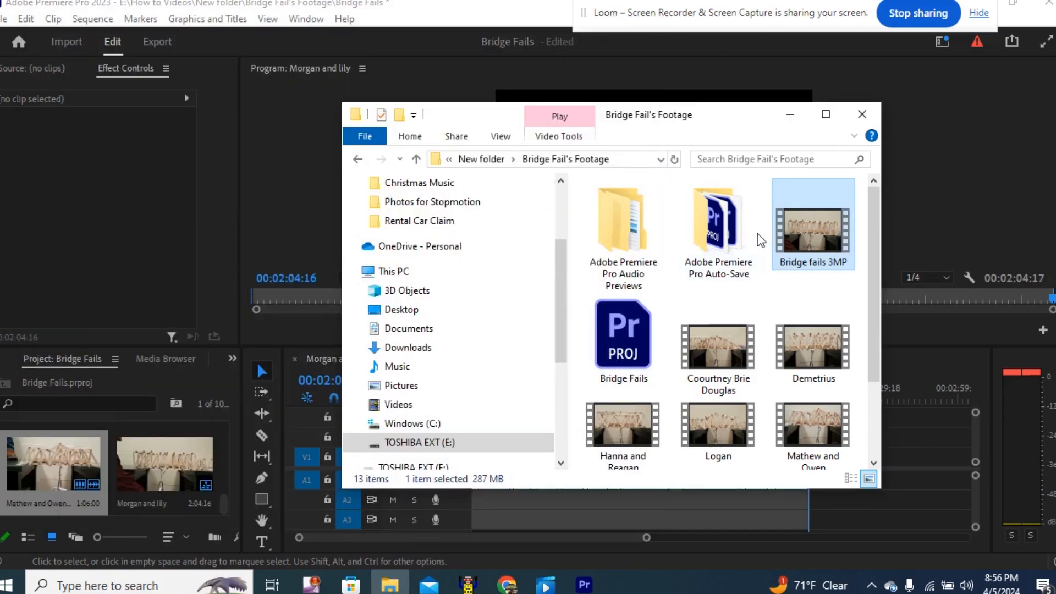